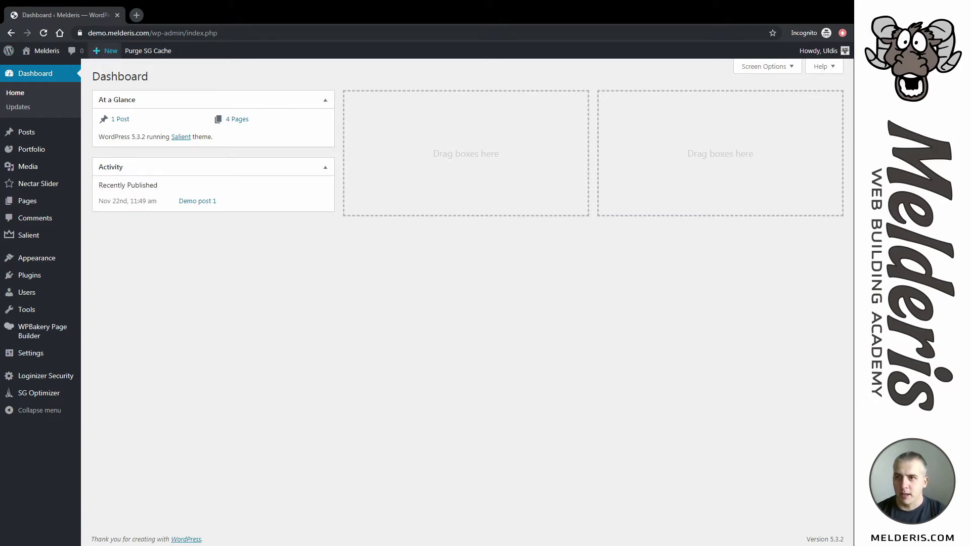
# - Create a new page titled "Test" and save it as a draft
pyautogui.moveTo(106, 51)
pyautogui.click(101, 95)
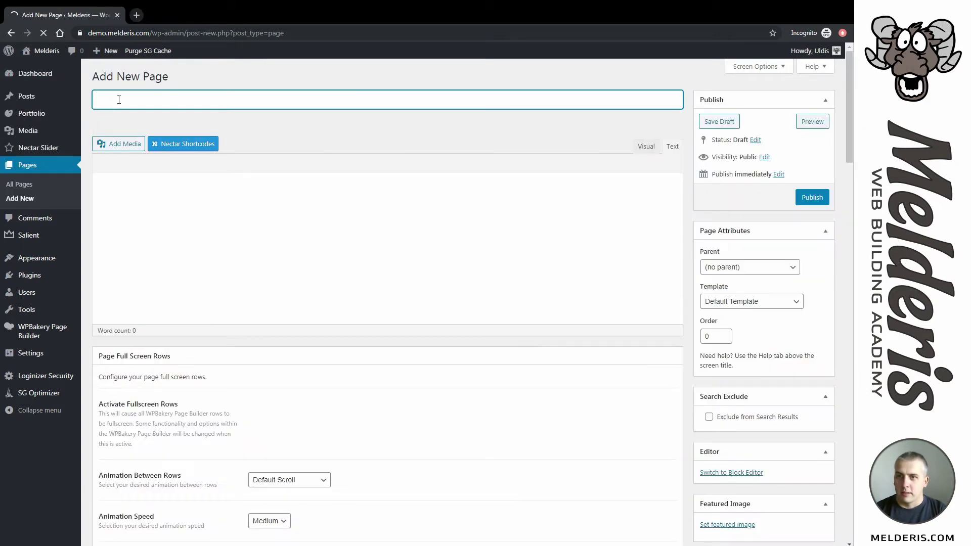
pyautogui.write('Test')
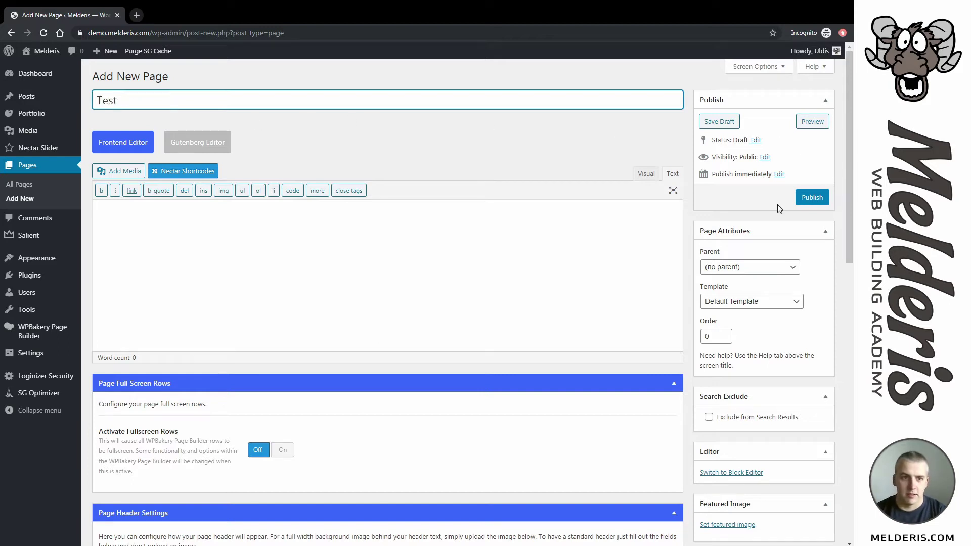
pyautogui.click(722, 124)
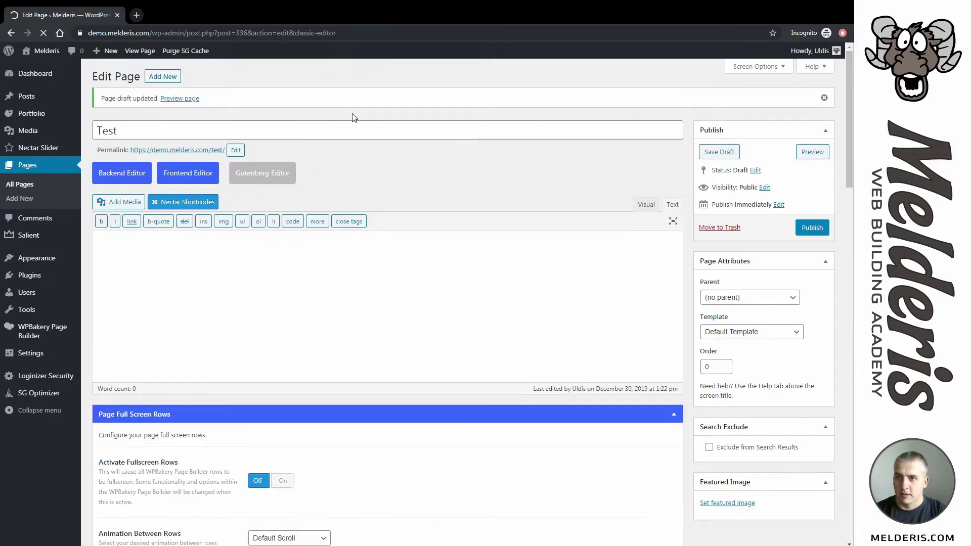
# - In the backend editor, add a row containing an inner row split into two-thirds and one-third columns
pyautogui.click(113, 179)
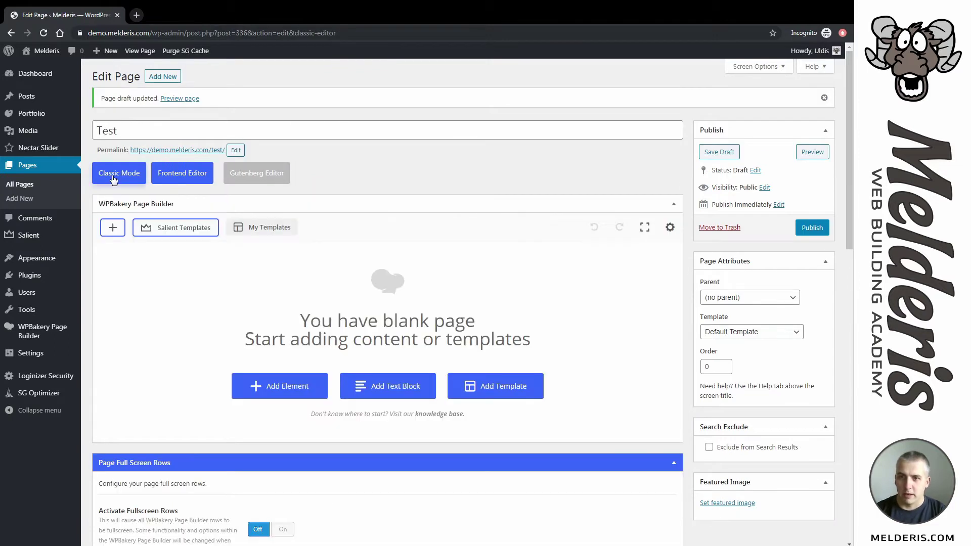
pyautogui.click(287, 390)
pyautogui.click(184, 153)
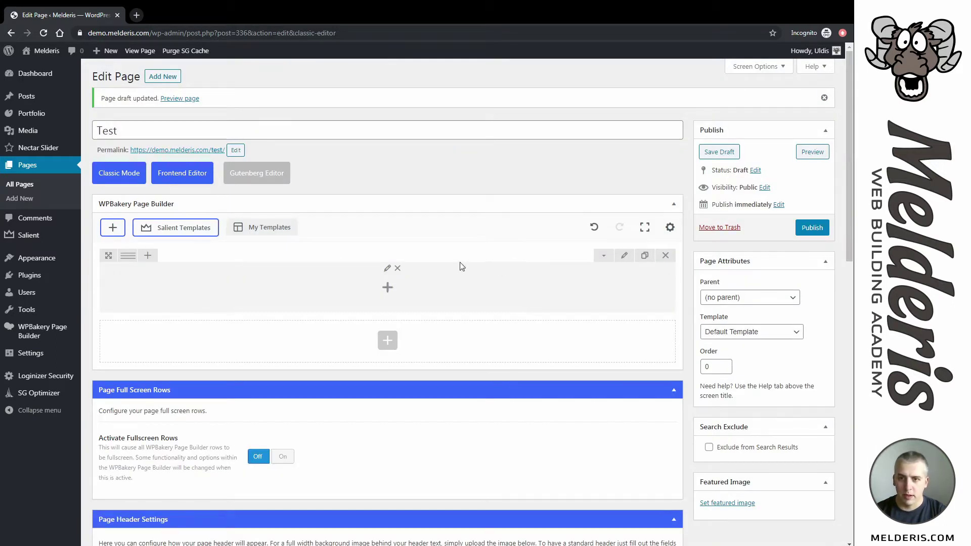
pyautogui.click(386, 289)
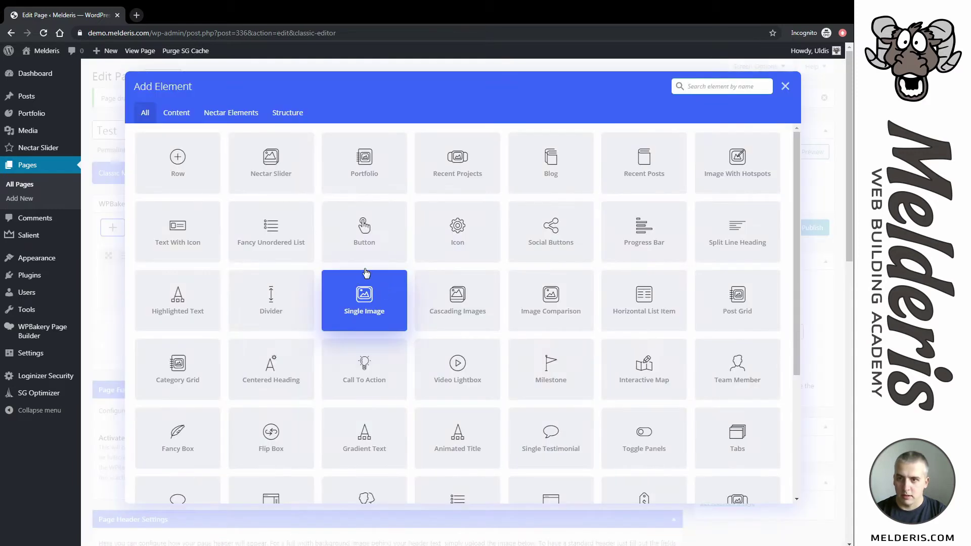
pyautogui.click(180, 163)
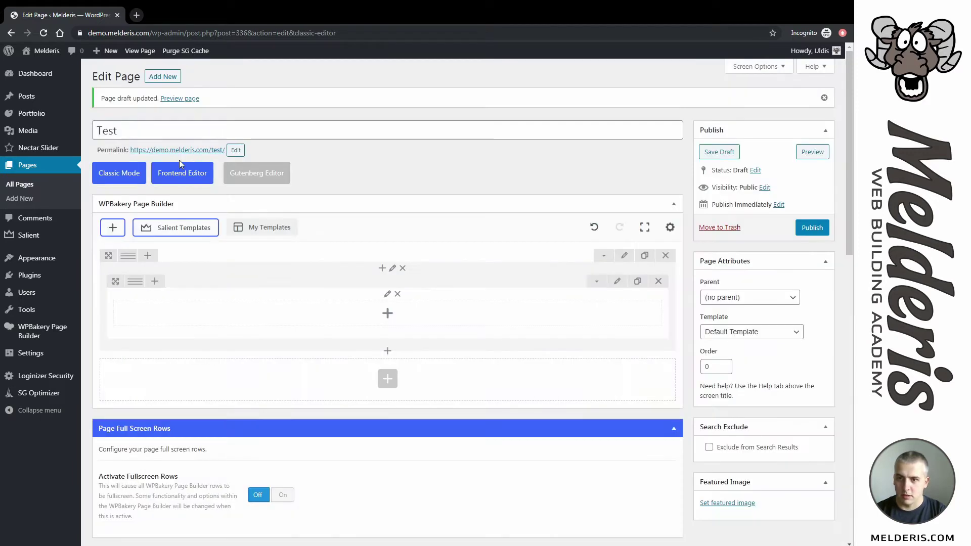
pyautogui.moveTo(135, 284)
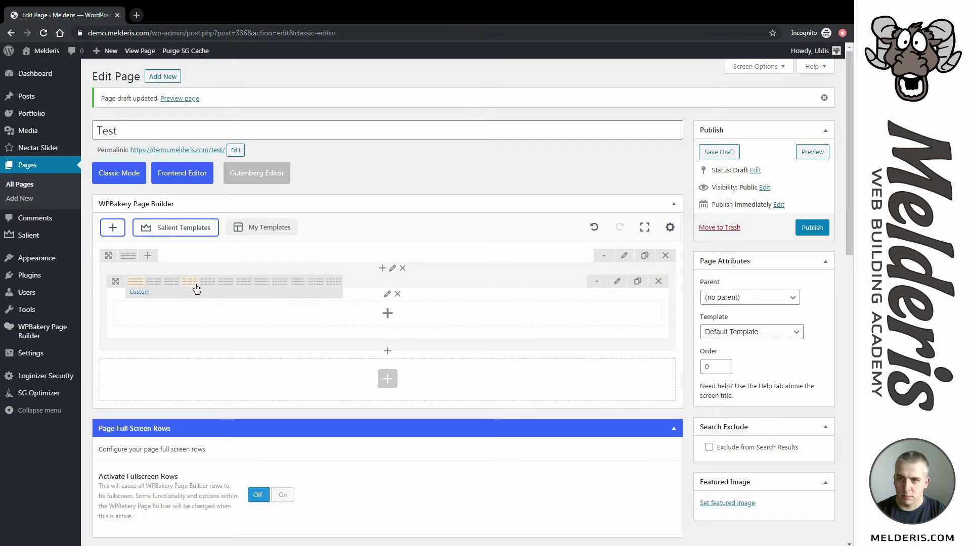
pyautogui.click(171, 285)
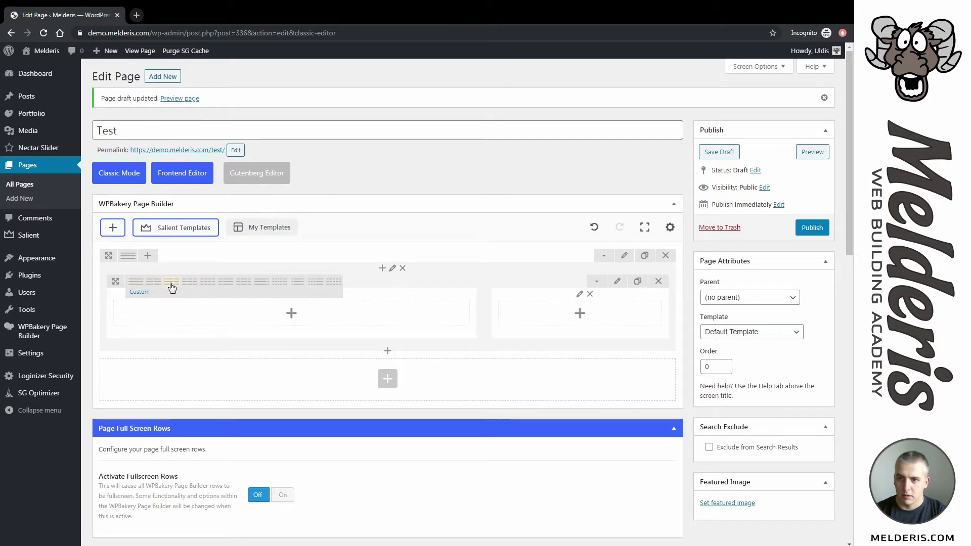
# - Give the outer row the background image bgtest.jpg and change the row type so the background spans the full page width
pyautogui.click(624, 256)
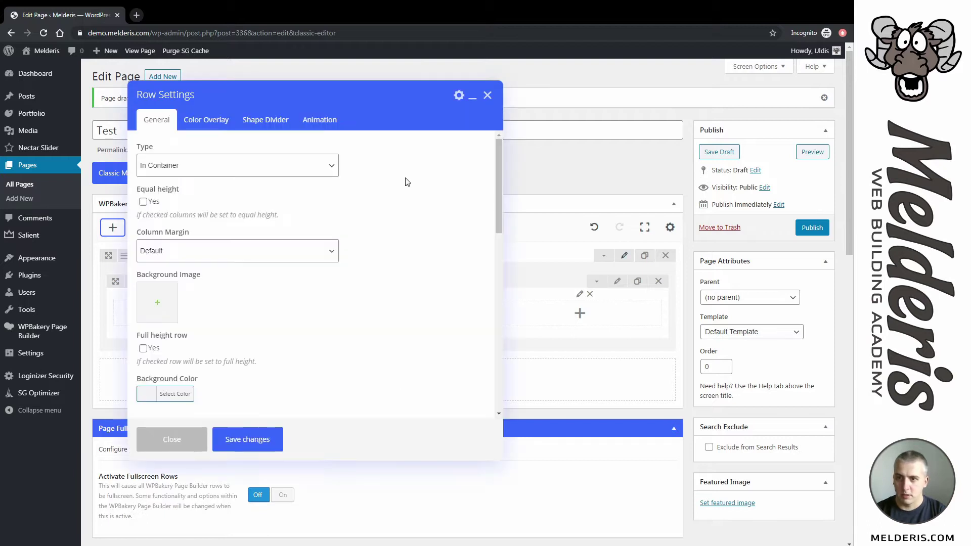
pyautogui.click(155, 304)
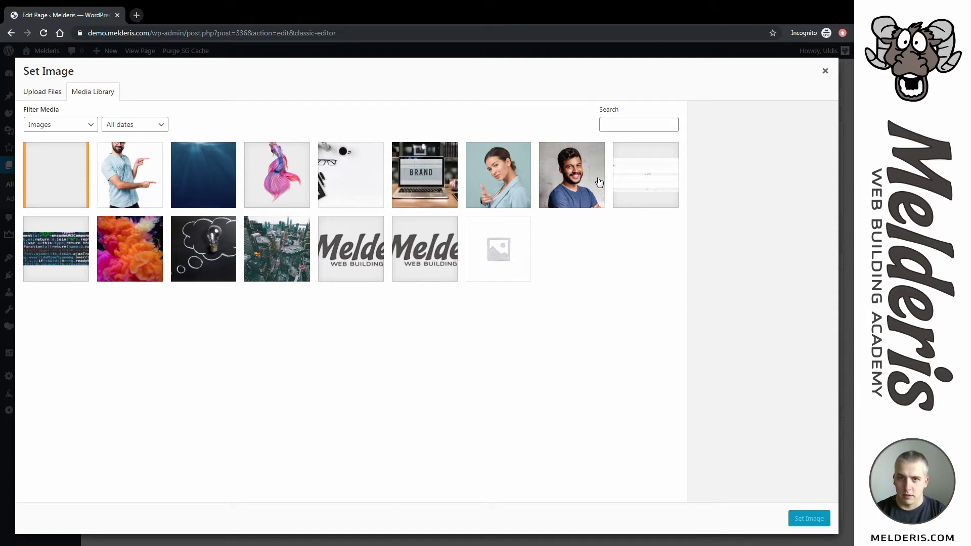
pyautogui.click(360, 171)
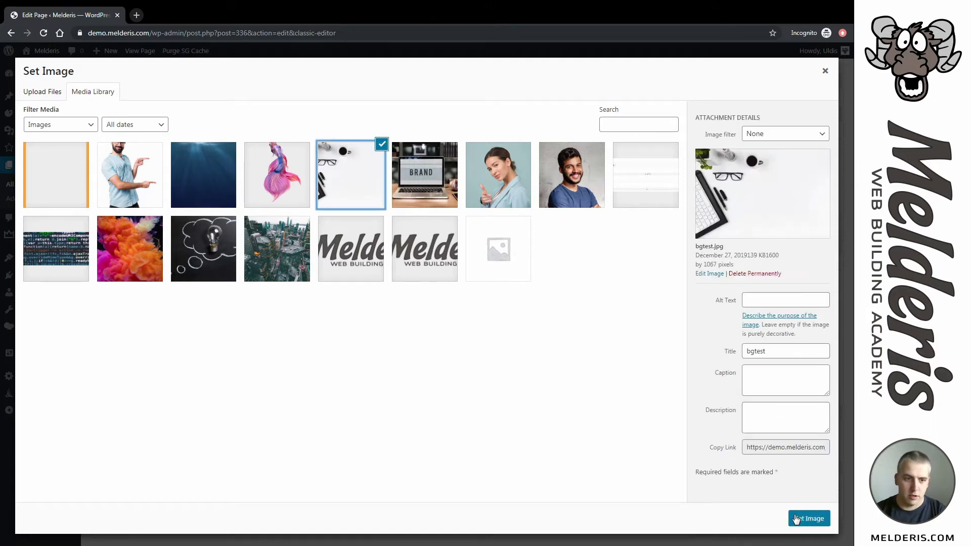
pyautogui.click(796, 520)
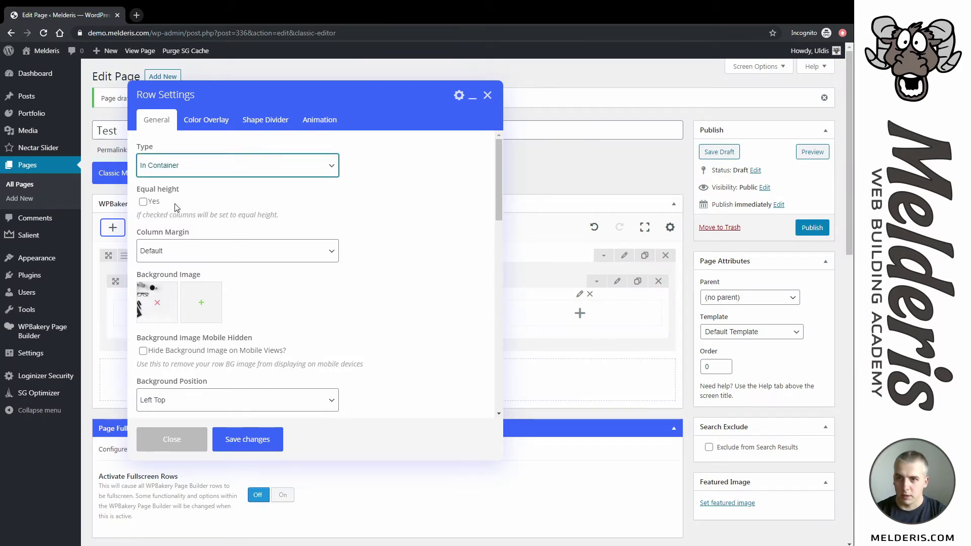
pyautogui.press('Down')
# - Set the outer row's top and bottom padding to 7%, save the row settings and preview the page
pyautogui.scroll(-4, 278, 225)
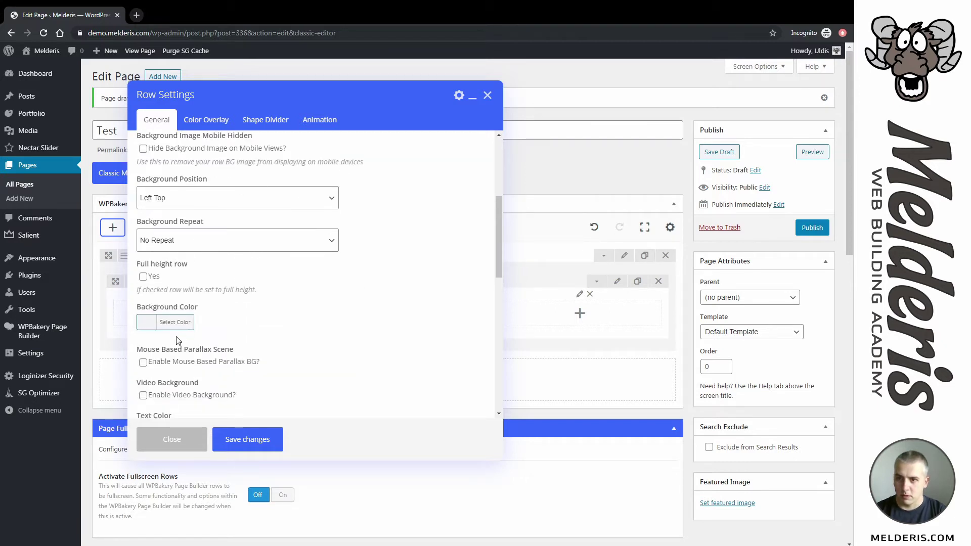
pyautogui.scroll(-2, 197, 324)
pyautogui.scroll(-3, 197, 324)
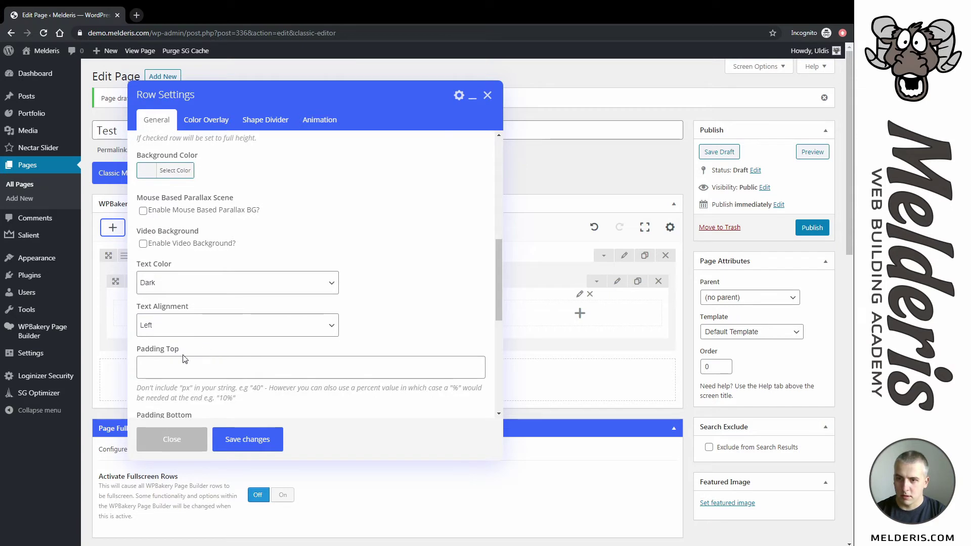
pyautogui.click(183, 315)
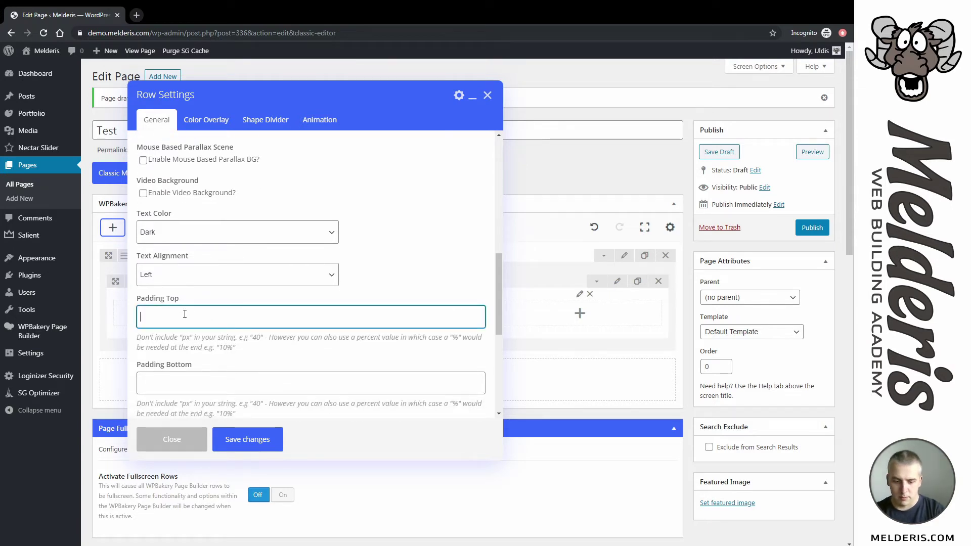
pyautogui.write('7%')
pyautogui.click(167, 386)
pyautogui.write('7%')
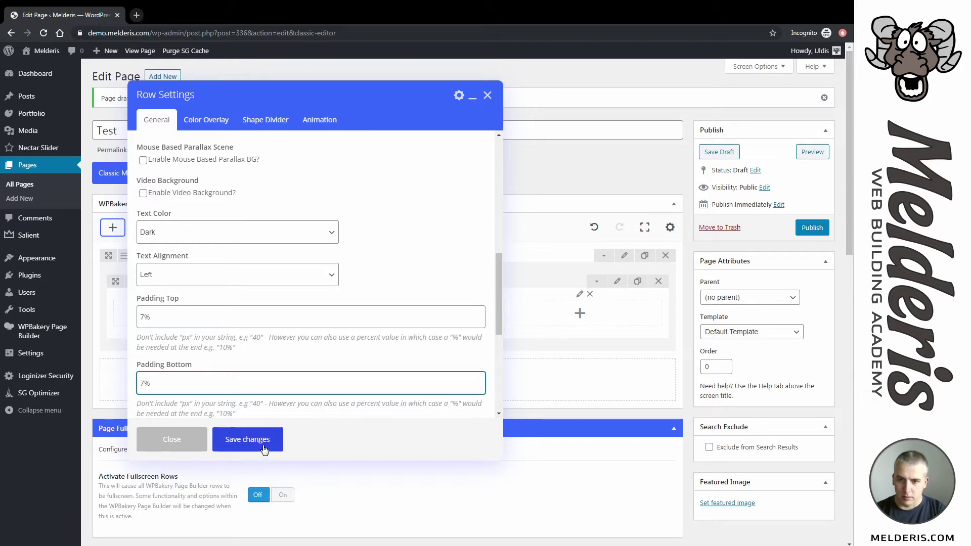
pyautogui.click(264, 440)
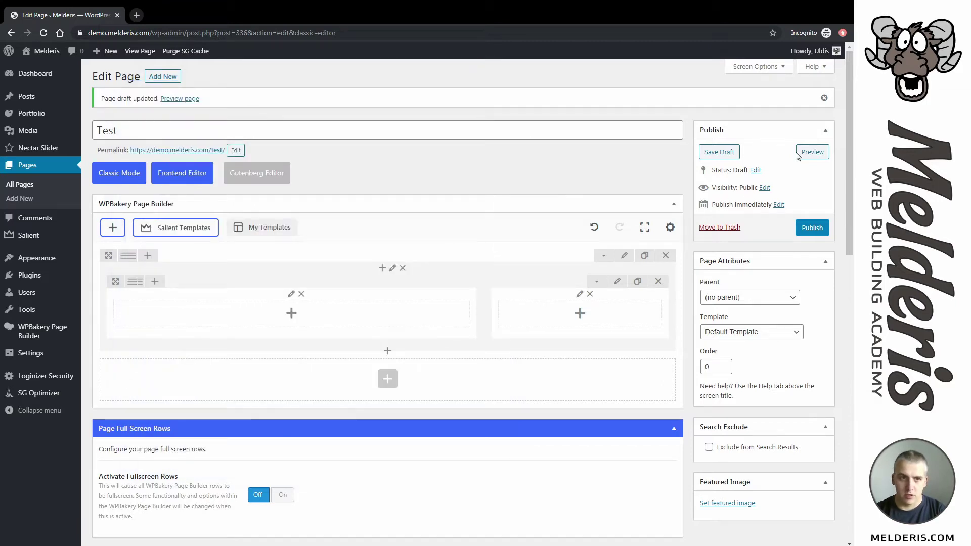
pyautogui.click(810, 152)
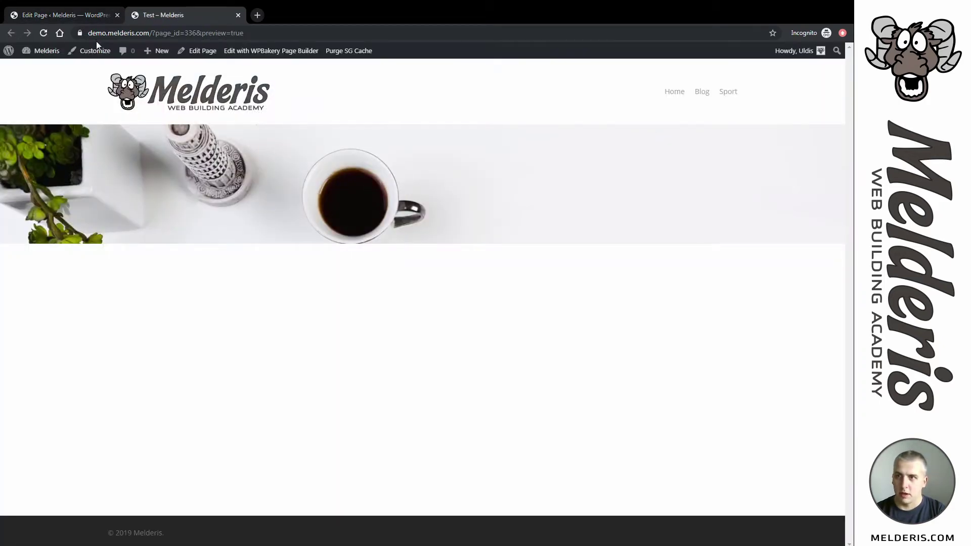
pyautogui.click(81, 19)
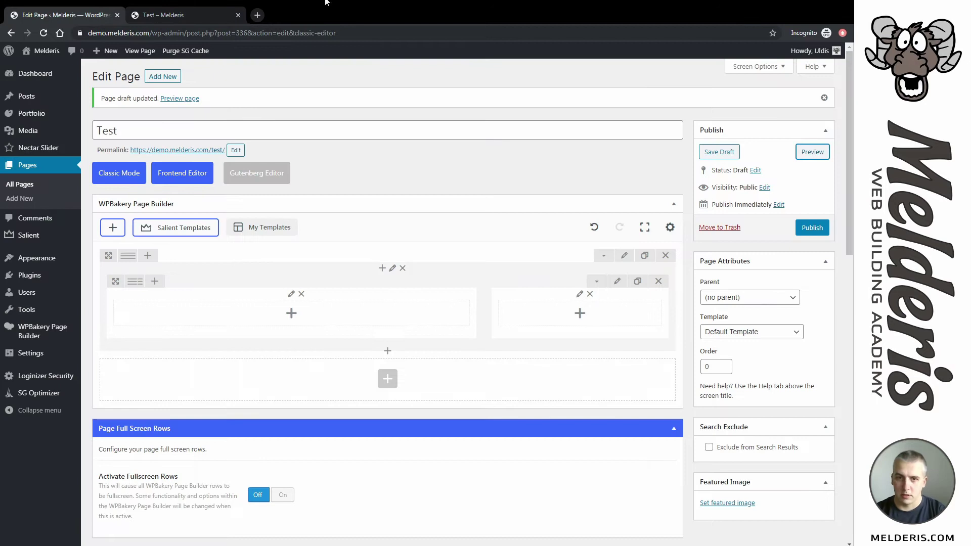
# - Add a Cascading Images element to the narrow column and enable parallax scrolling with Medium intensity
pyautogui.click(579, 313)
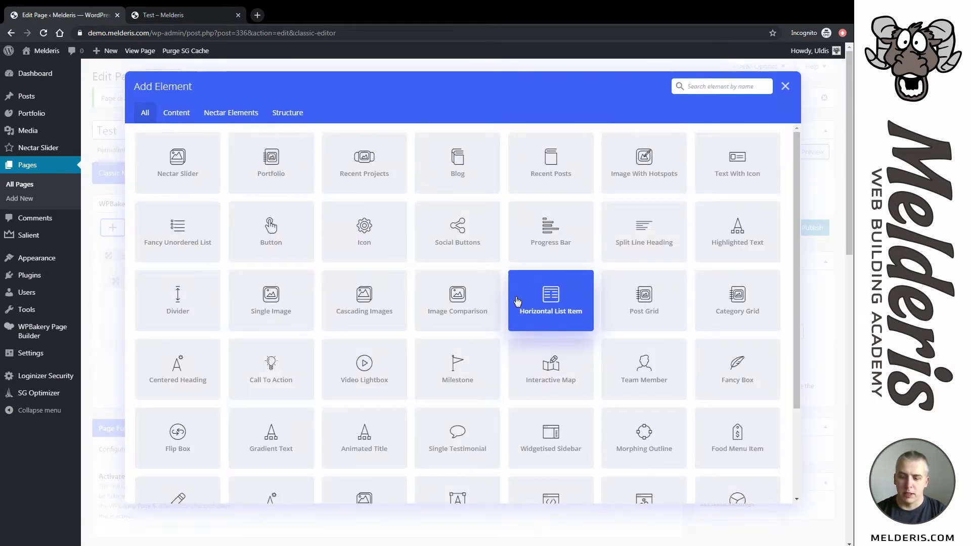
pyautogui.write('cas')
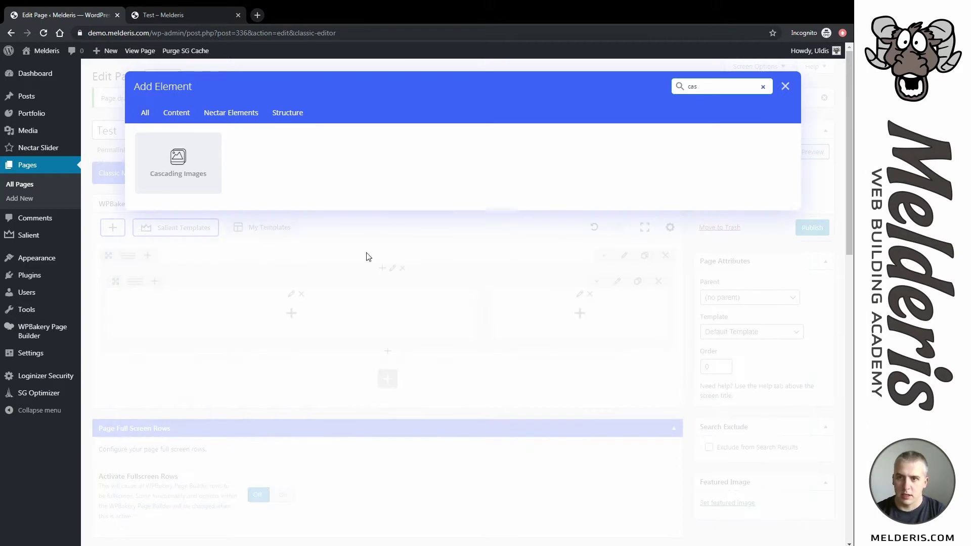
pyautogui.click(171, 169)
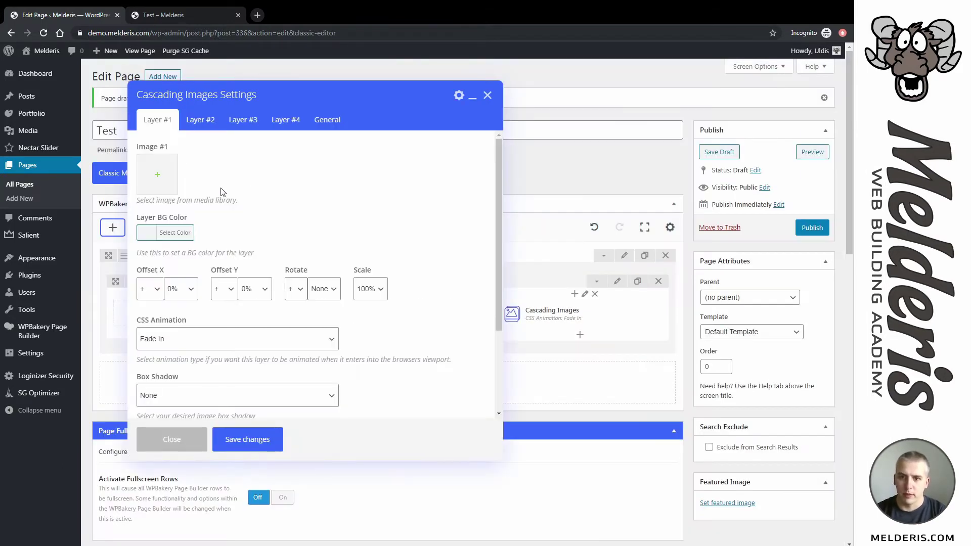
pyautogui.click(327, 120)
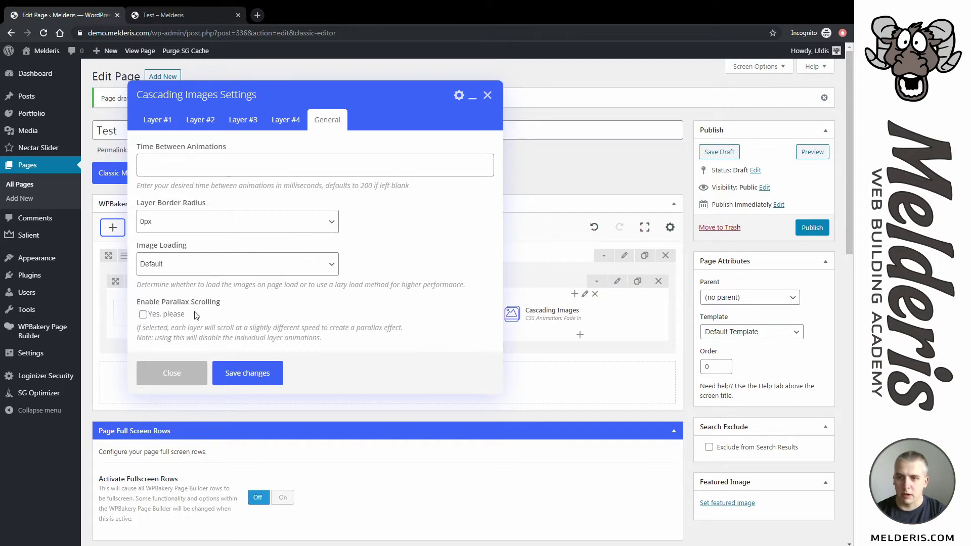
pyautogui.click(143, 315)
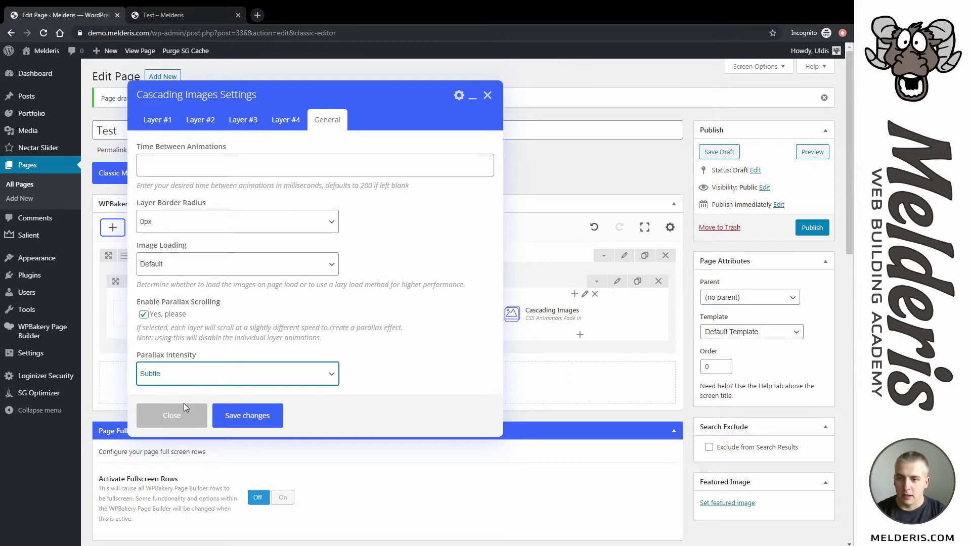
pyautogui.press('Down')
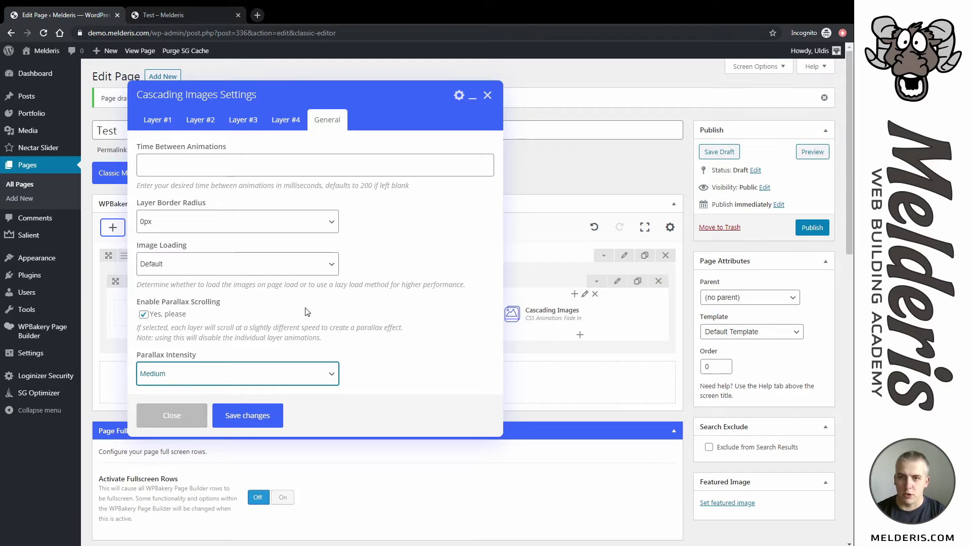
# - Use frame.png as the image for Layer #1, rotate it +20° and save the Cascading Images settings
pyautogui.click(146, 120)
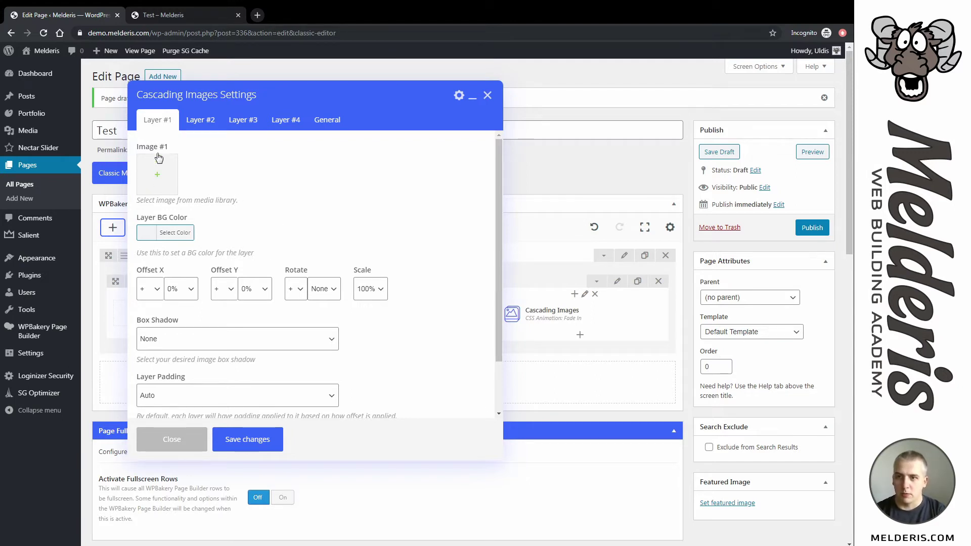
pyautogui.click(158, 179)
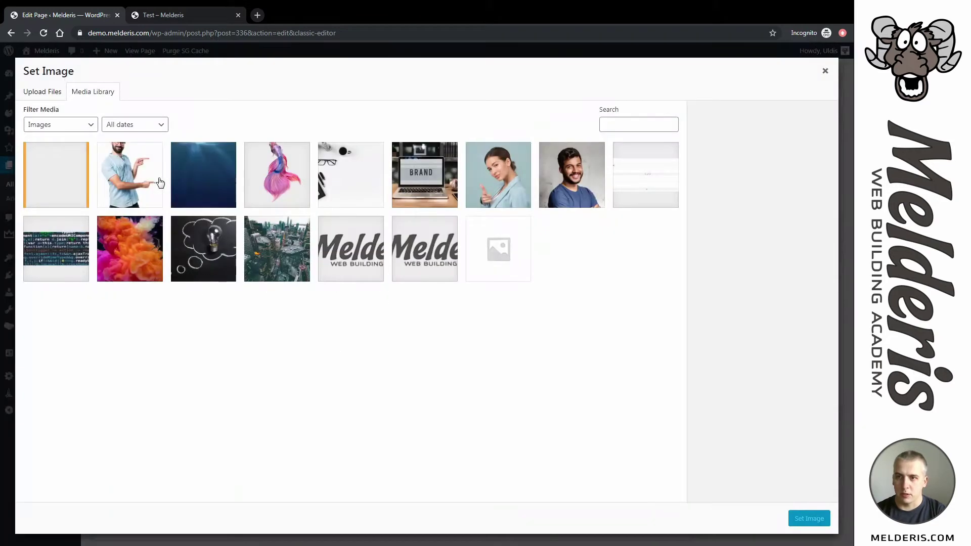
pyautogui.click(64, 178)
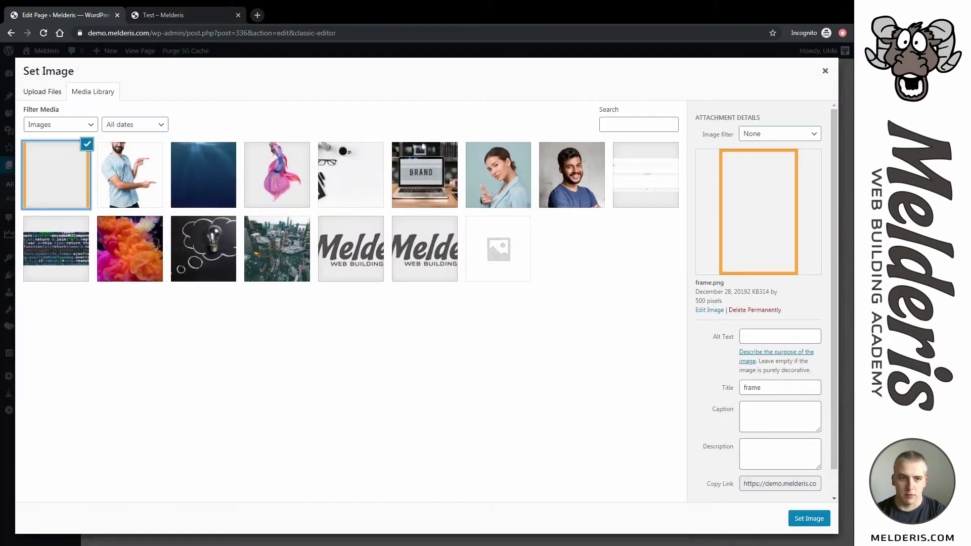
pyautogui.click(811, 520)
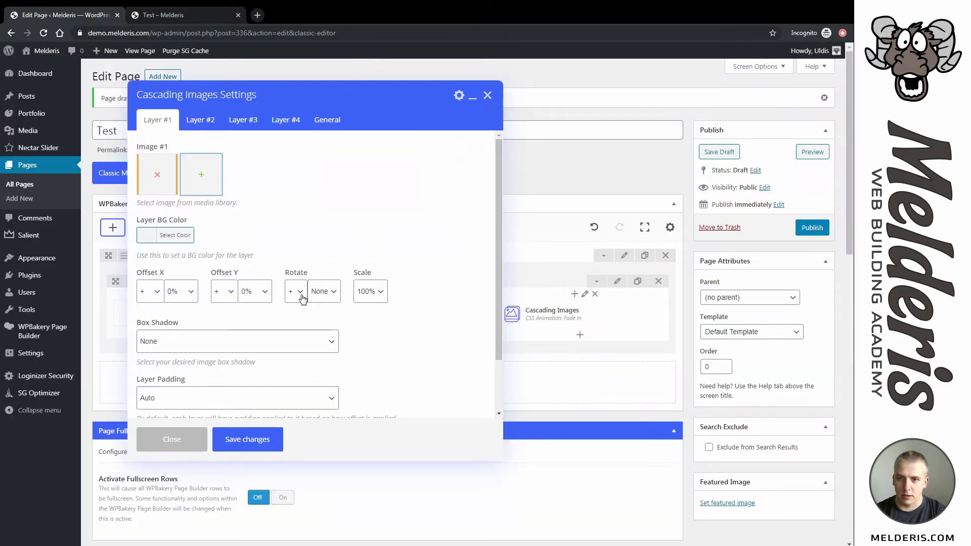
pyautogui.click(320, 291)
pyautogui.write('20')
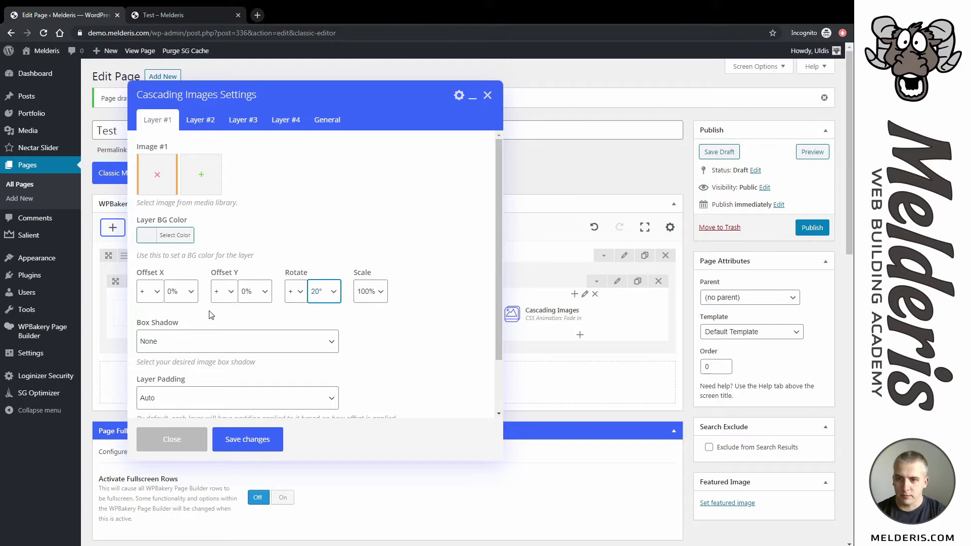
pyautogui.scroll(-2, 211, 315)
pyautogui.click(250, 450)
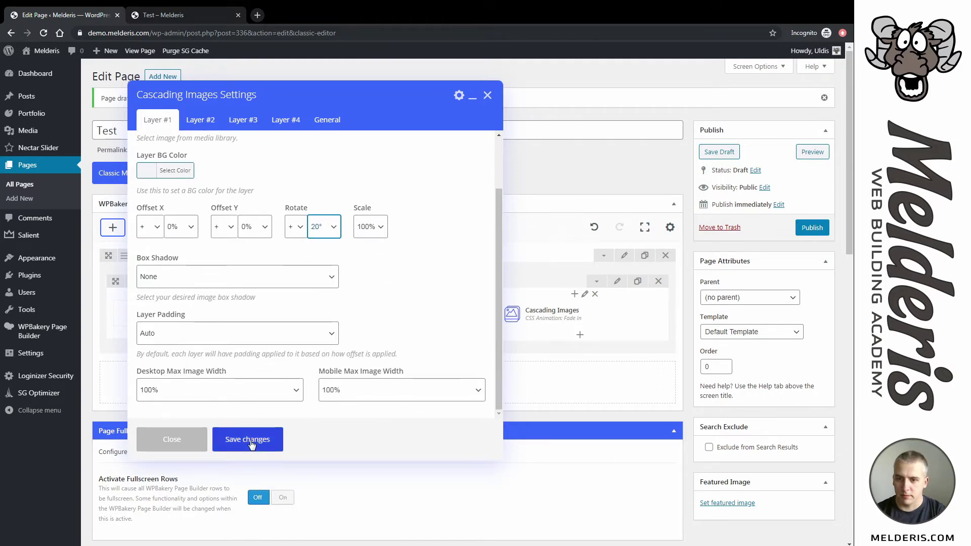
# - Preview the page and check how the rotated frame behaves while the page scrolls
pyautogui.click(812, 153)
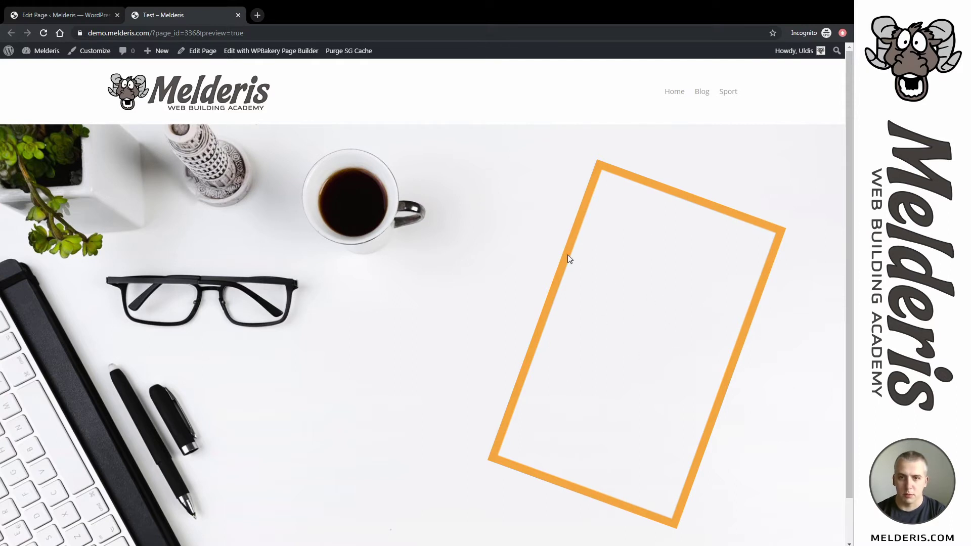
pyautogui.scroll(-1, 569, 323)
pyautogui.scroll(1, 567, 328)
pyautogui.scroll(-1, 566, 327)
pyautogui.scroll(1, 536, 304)
pyautogui.scroll(-1, 444, 268)
pyautogui.scroll(1, 390, 254)
pyautogui.click(62, 5)
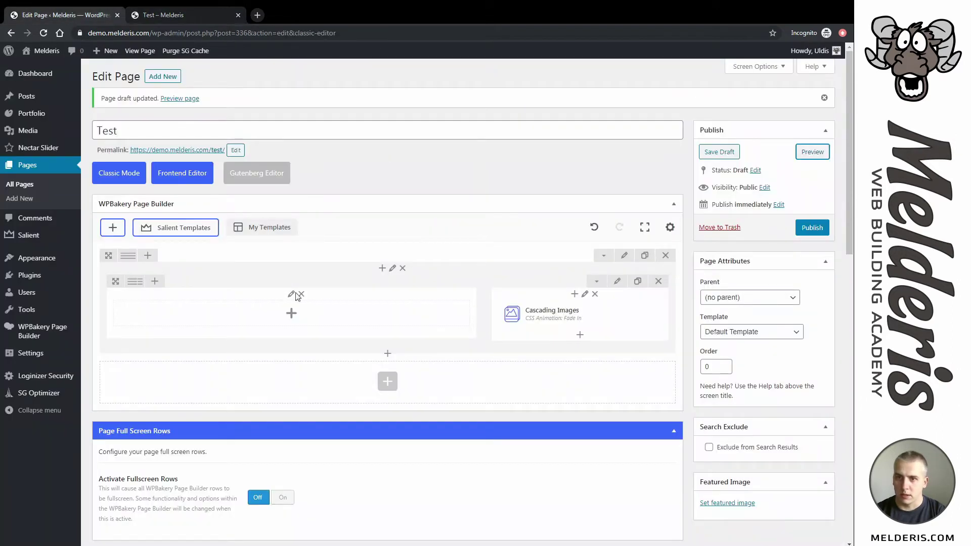
# - Edit the Cascading Images element and use women.jpg from the media library as the image for Layer #2
pyautogui.click(597, 316)
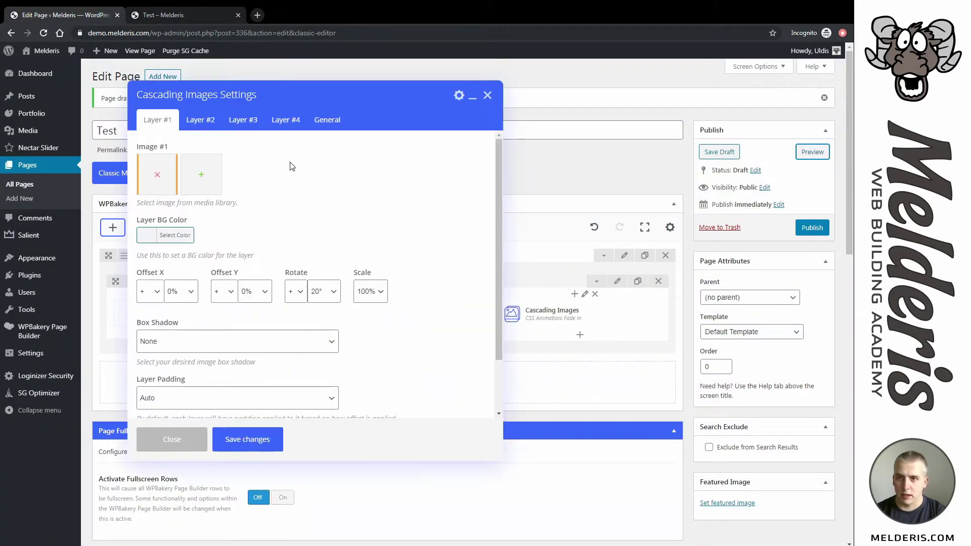
pyautogui.click(200, 122)
pyautogui.click(155, 183)
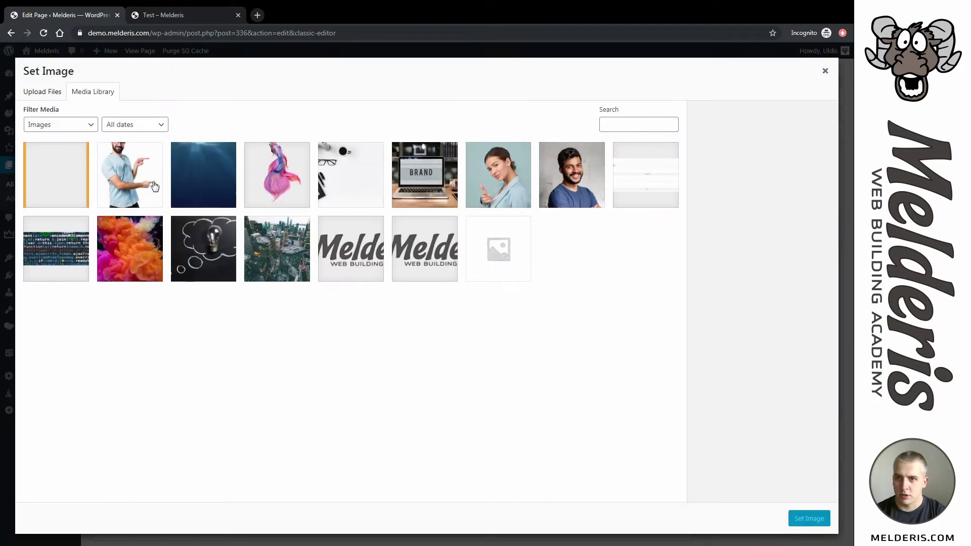
pyautogui.click(473, 175)
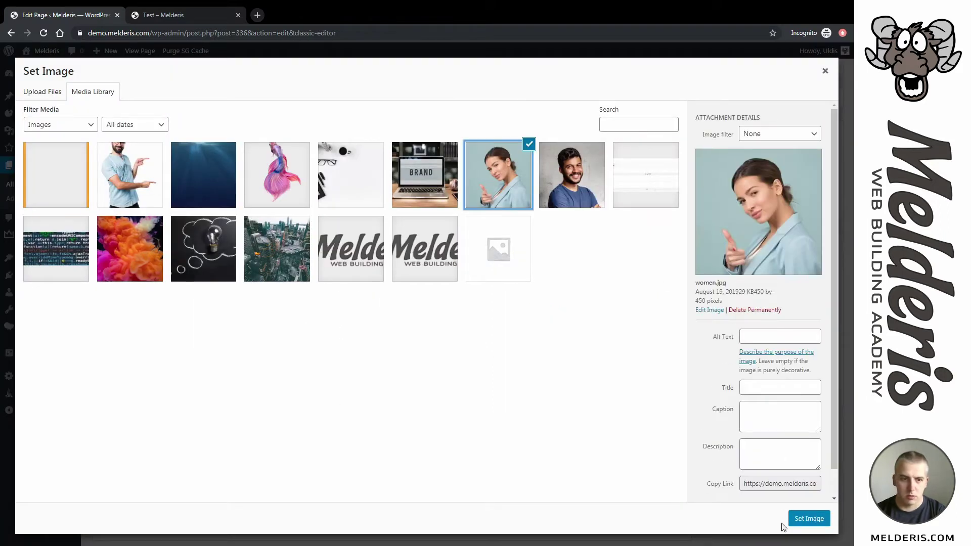
pyautogui.click(809, 519)
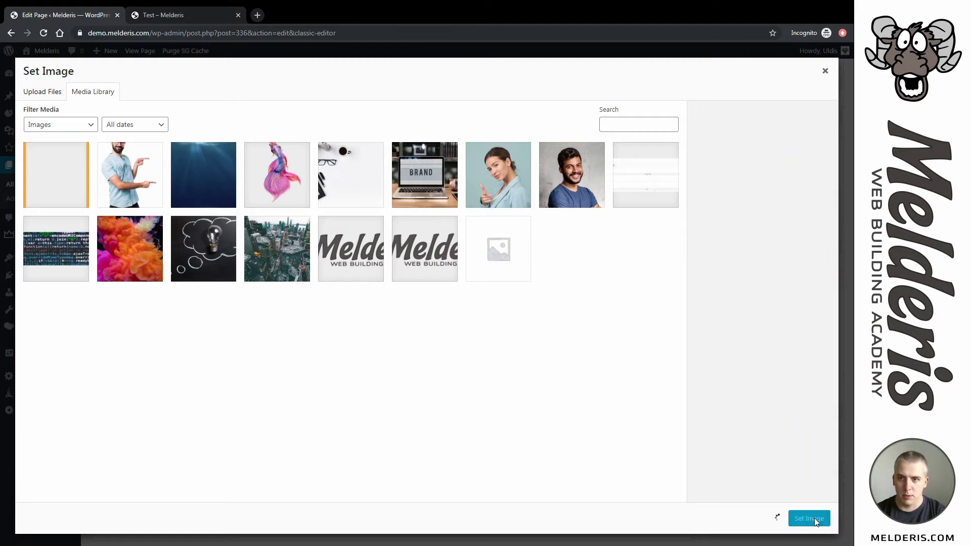
# - Give Layer #2 a Small Depth box shadow, save the Cascading Images settings and preview the page
pyautogui.scroll(-1, 220, 352)
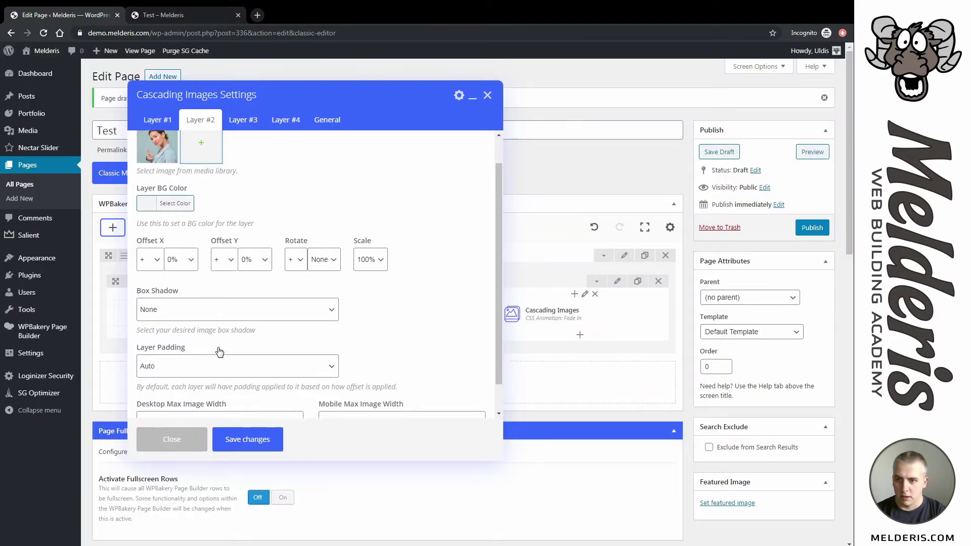
pyautogui.click(177, 292)
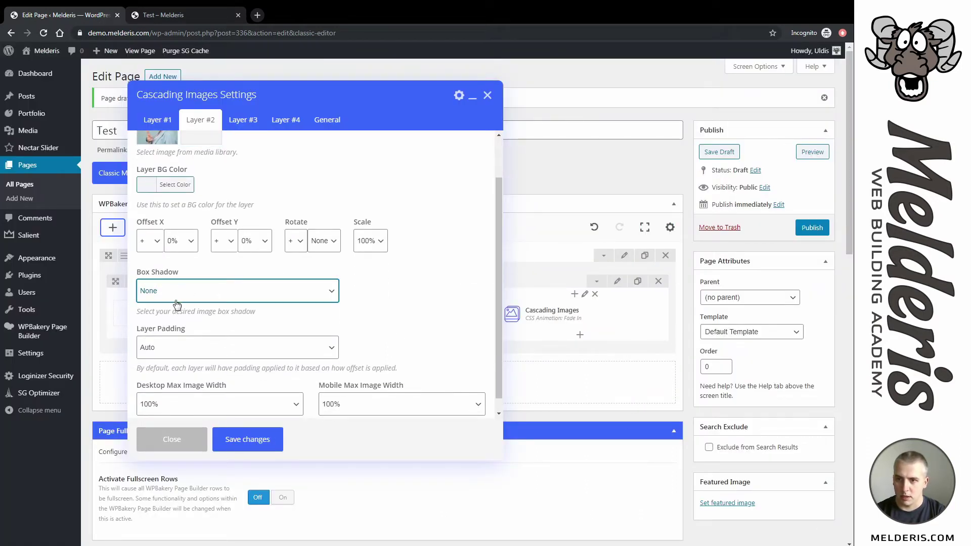
pyautogui.click(184, 328)
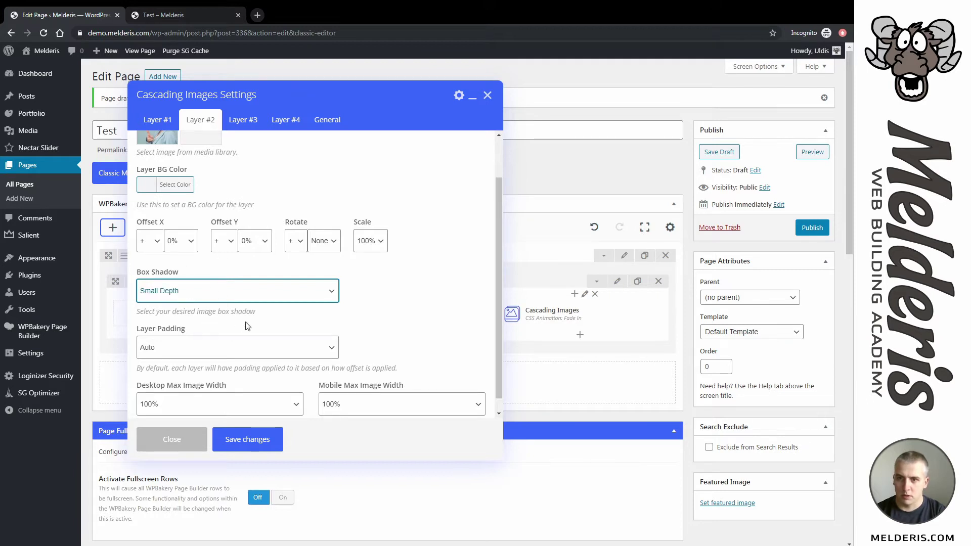
pyautogui.scroll(1, 287, 265)
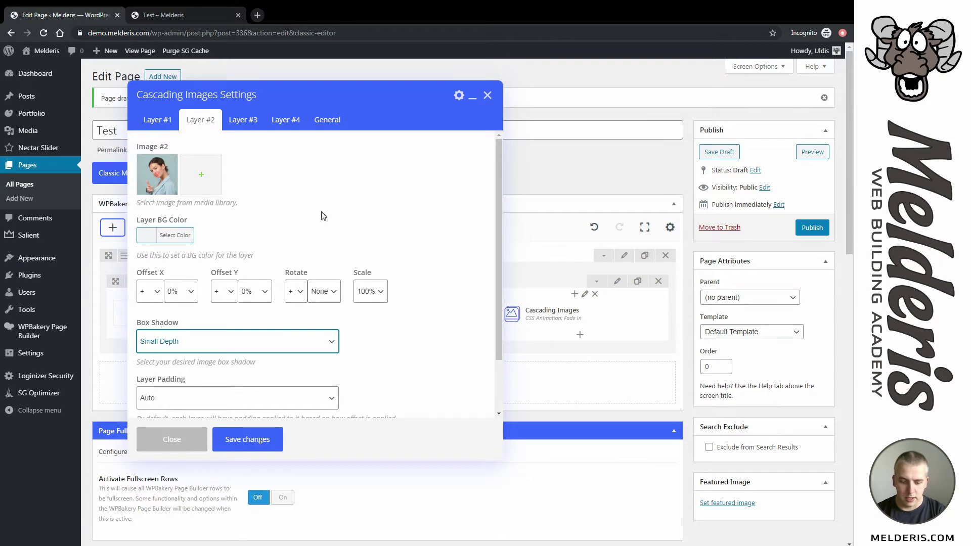
pyautogui.click(248, 439)
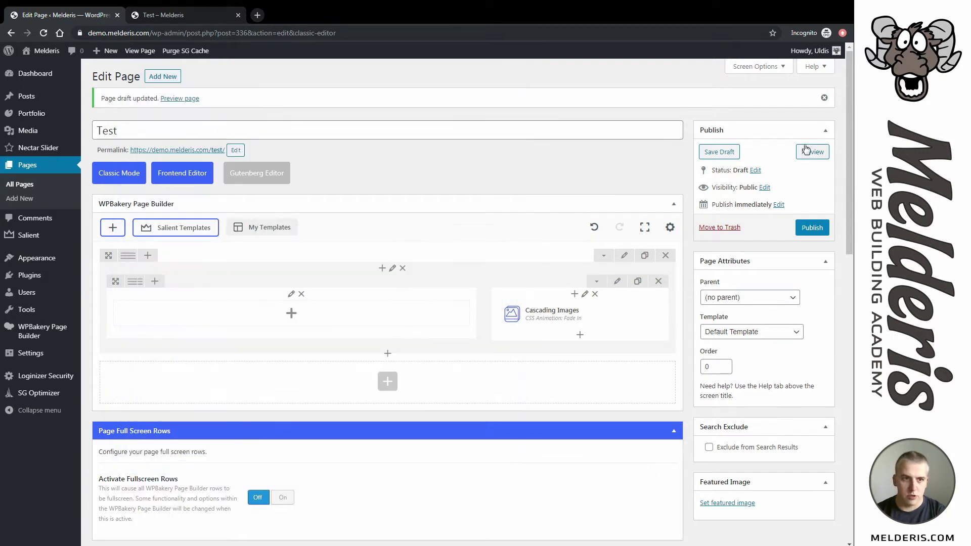
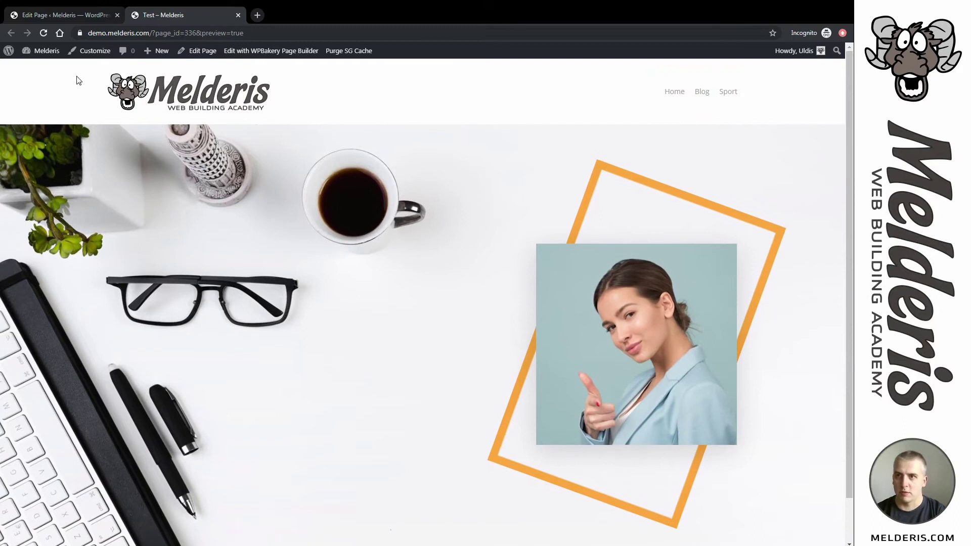
# - Add a second row below the first, split it into 2/3 and 1/3 columns, and move the narrow column in front of the wide one
pyautogui.click(86, 12)
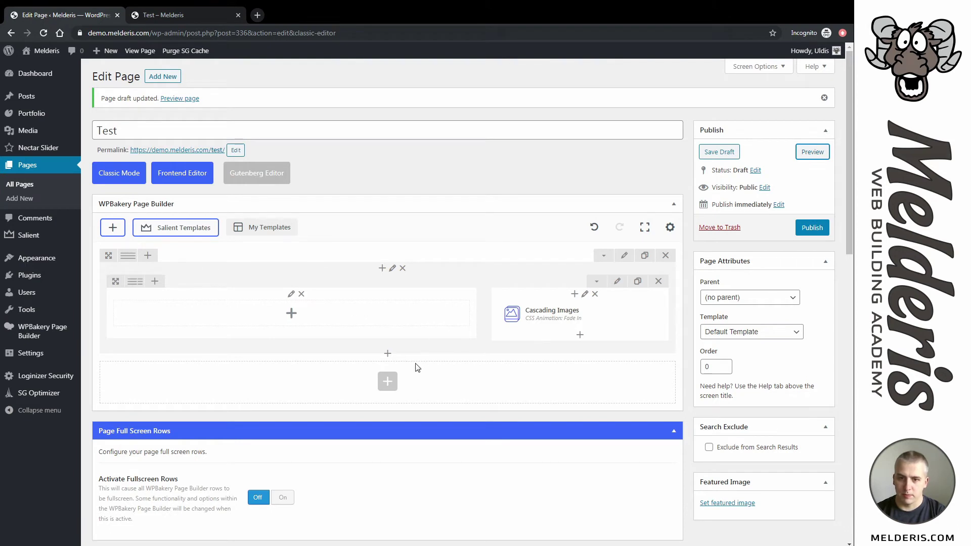
pyautogui.click(388, 382)
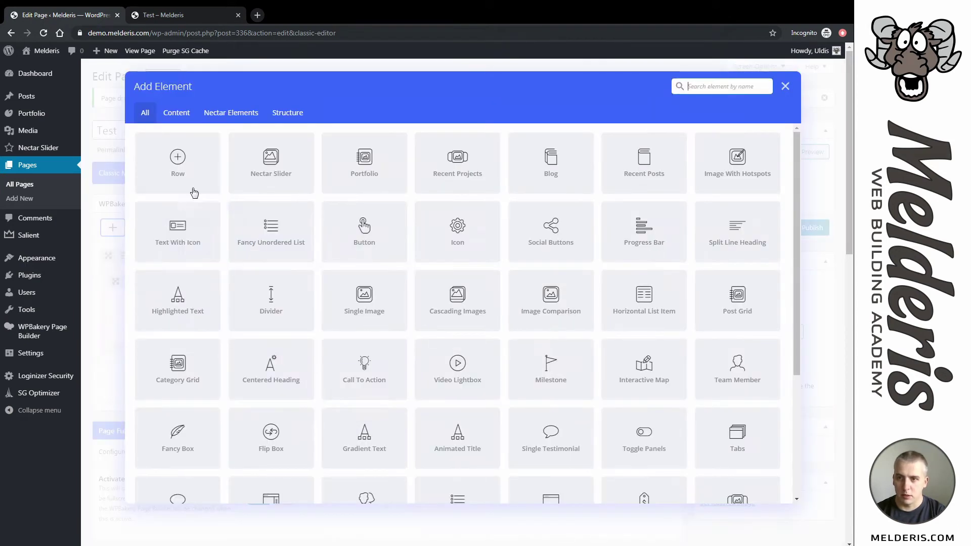
pyautogui.click(188, 191)
pyautogui.moveTo(128, 368)
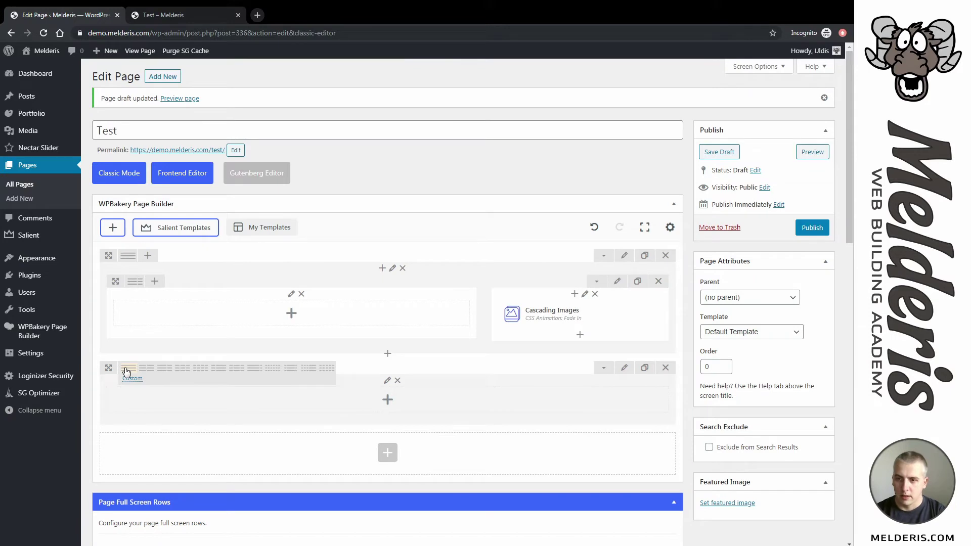
pyautogui.click(172, 372)
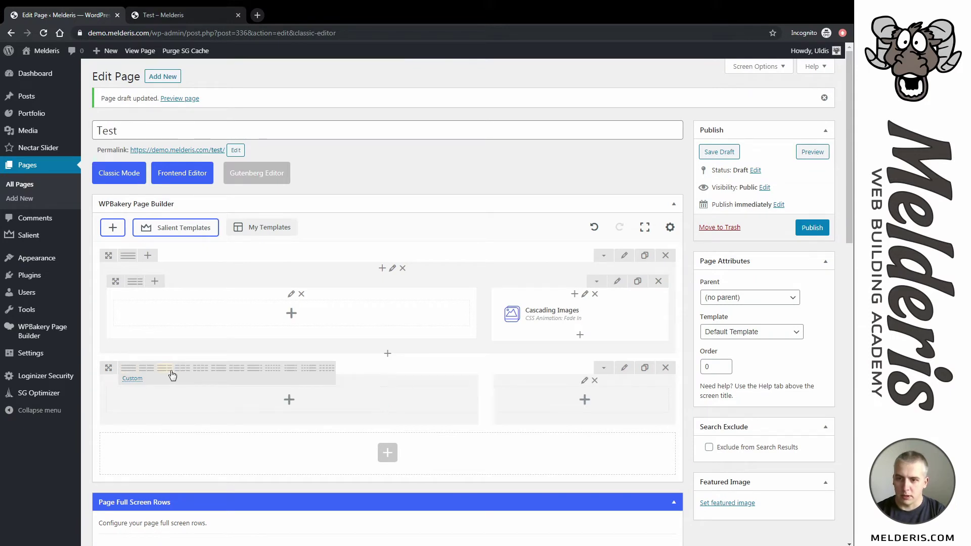
pyautogui.moveTo(546, 386); pyautogui.dragTo(265, 400)
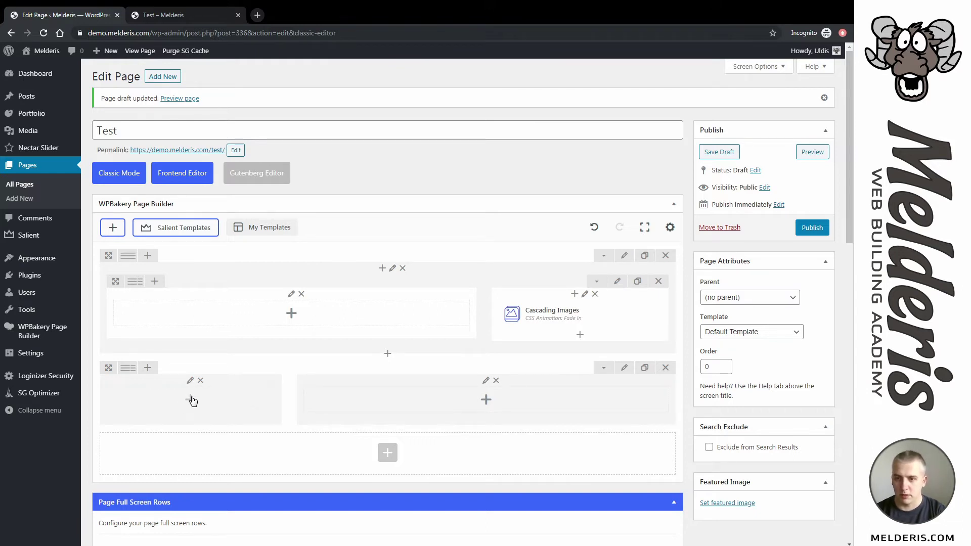
# - Set the second row's top and bottom padding to 5% and save the row settings
pyautogui.click(625, 368)
pyautogui.scroll(-3, 267, 316)
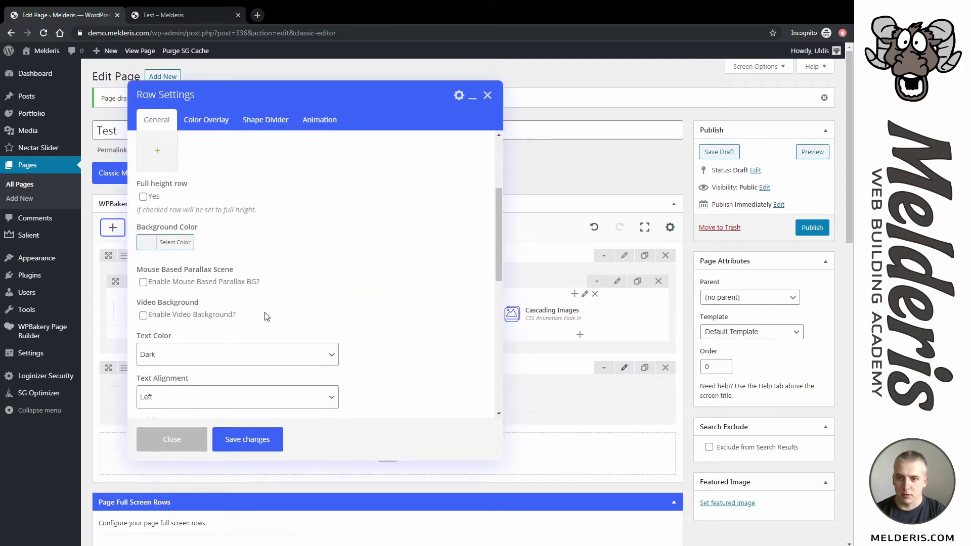
pyautogui.scroll(-2, 266, 316)
pyautogui.click(177, 337)
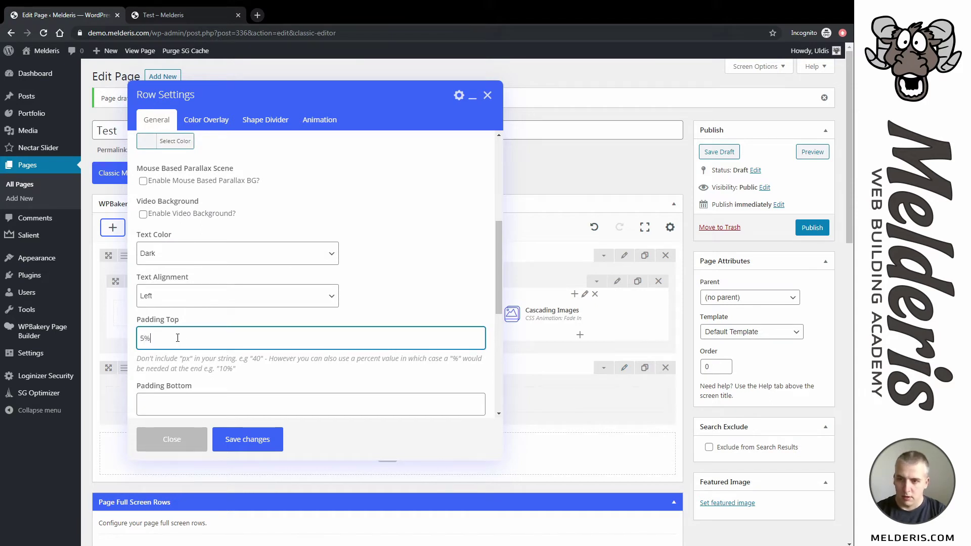
pyautogui.click(172, 400)
pyautogui.write('5%')
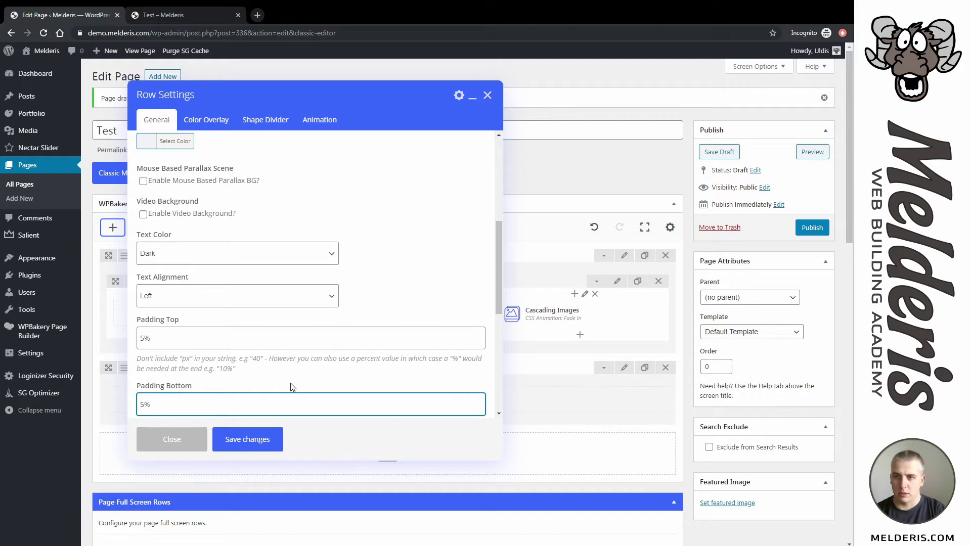
pyautogui.click(245, 446)
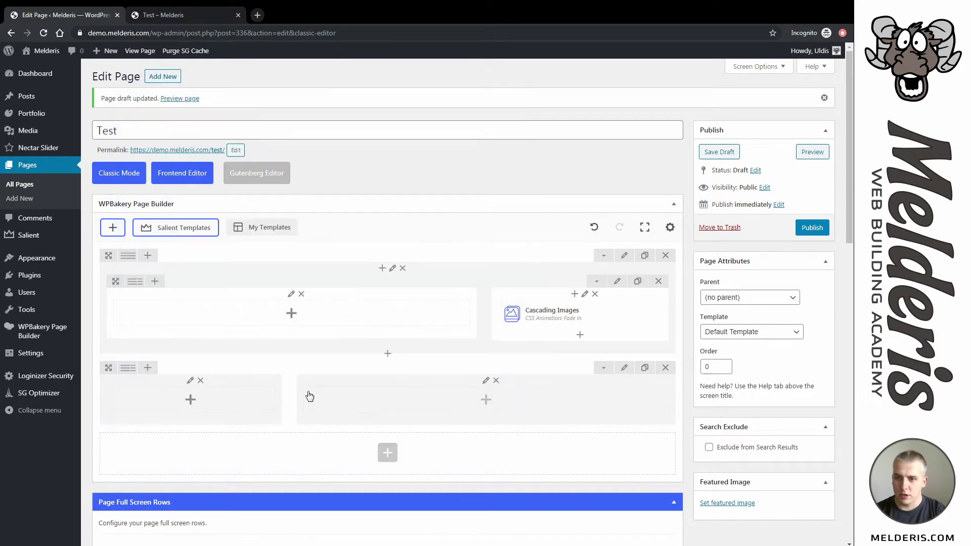
# - Preview the page and examine how the portrait and the rotated frame shift against each other while scrolling
pyautogui.click(820, 151)
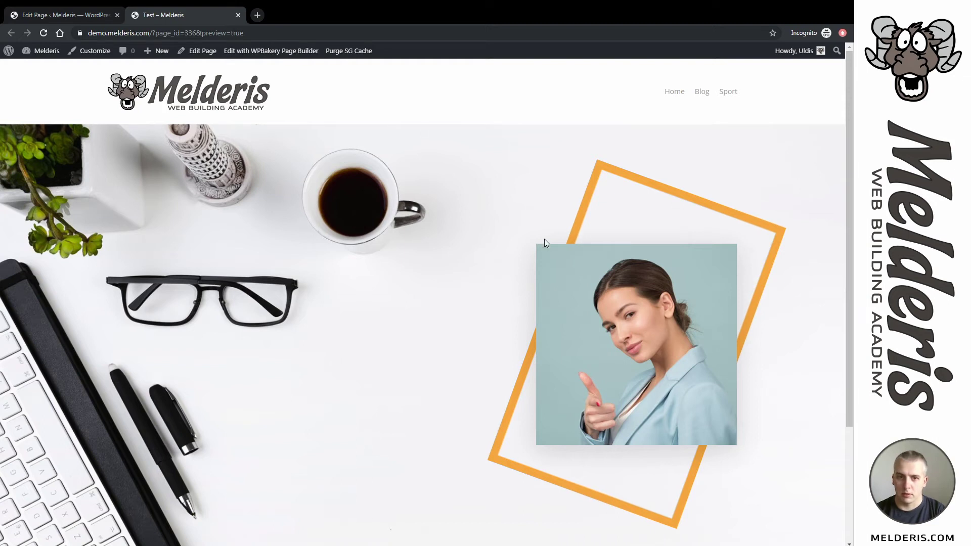
pyautogui.scroll(-1, 452, 217)
pyautogui.scroll(-2, 452, 217)
pyautogui.scroll(2, 452, 217)
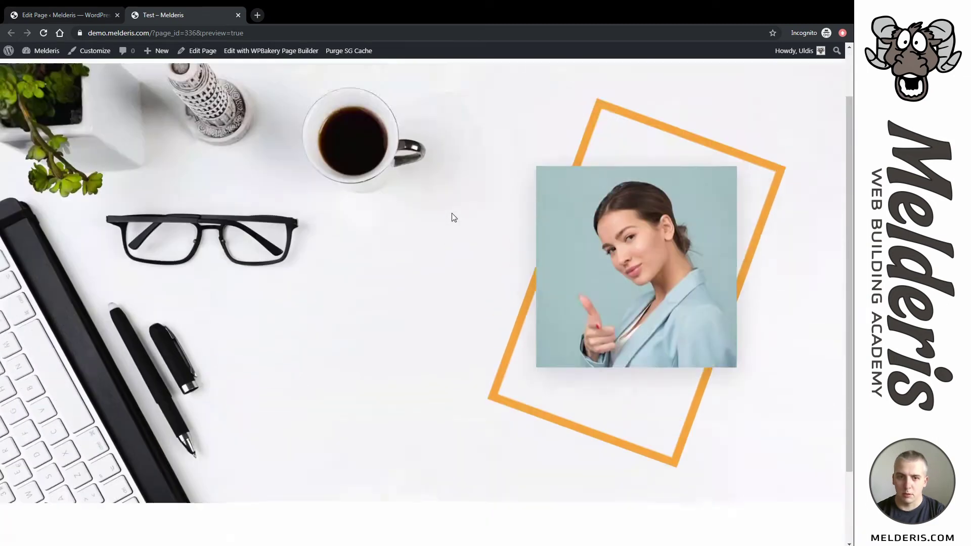
pyautogui.scroll(-2, 452, 217)
pyautogui.scroll(2, 453, 216)
pyautogui.scroll(-2, 452, 216)
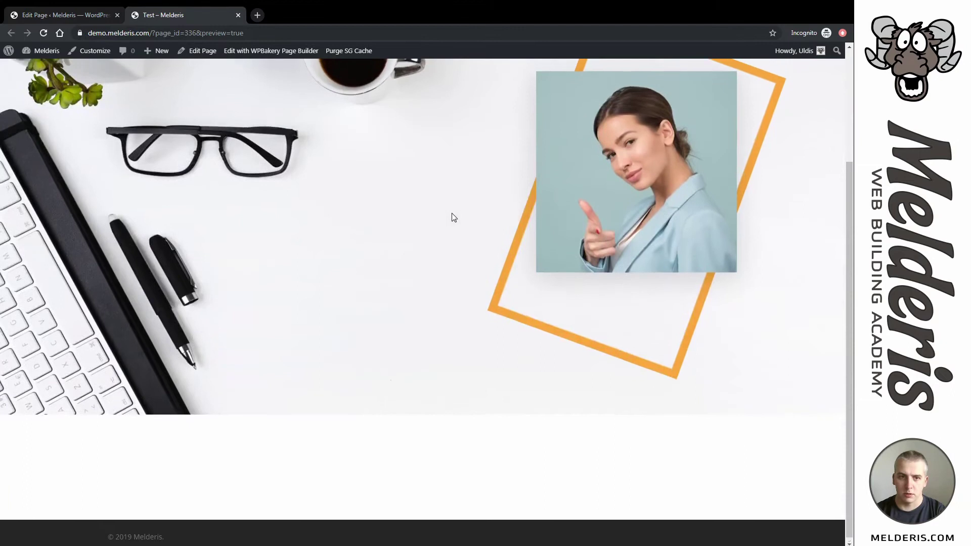
pyautogui.scroll(2, 452, 216)
pyautogui.scroll(-2, 616, 293)
pyautogui.scroll(2, 616, 273)
pyautogui.scroll(-1, 615, 265)
pyautogui.scroll(1, 615, 273)
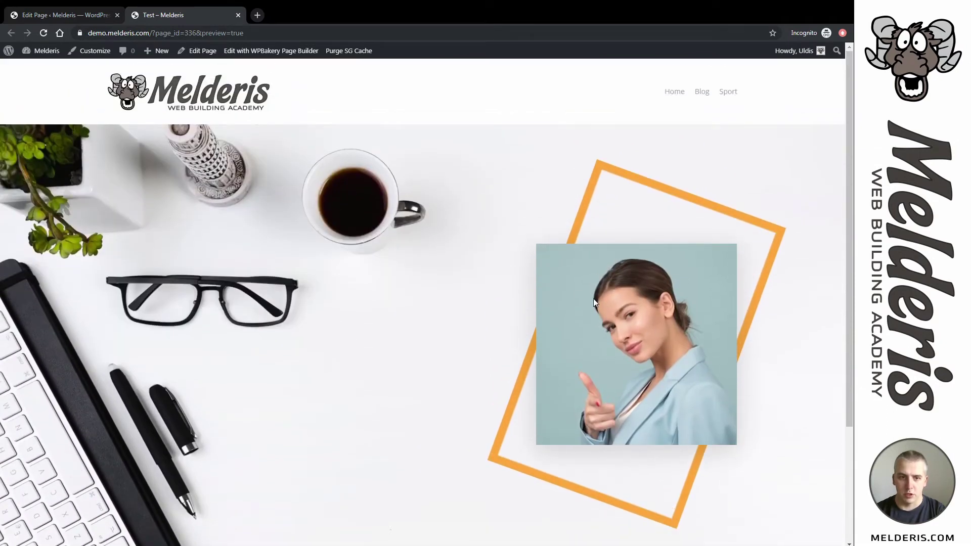
pyautogui.scroll(-3, 648, 329)
pyautogui.scroll(3, 429, 273)
pyautogui.scroll(-3, 427, 273)
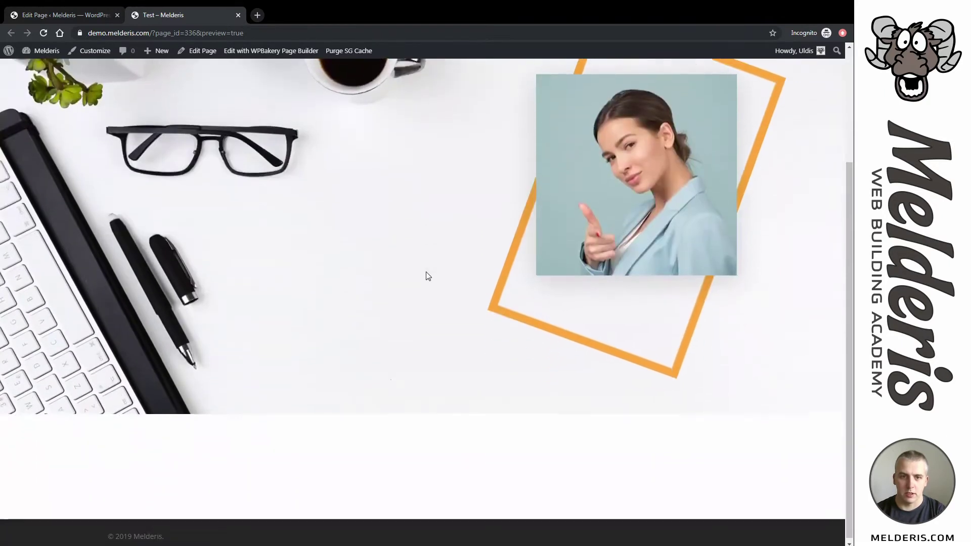
pyautogui.scroll(3, 427, 276)
pyautogui.scroll(-3, 427, 275)
pyautogui.scroll(3, 427, 275)
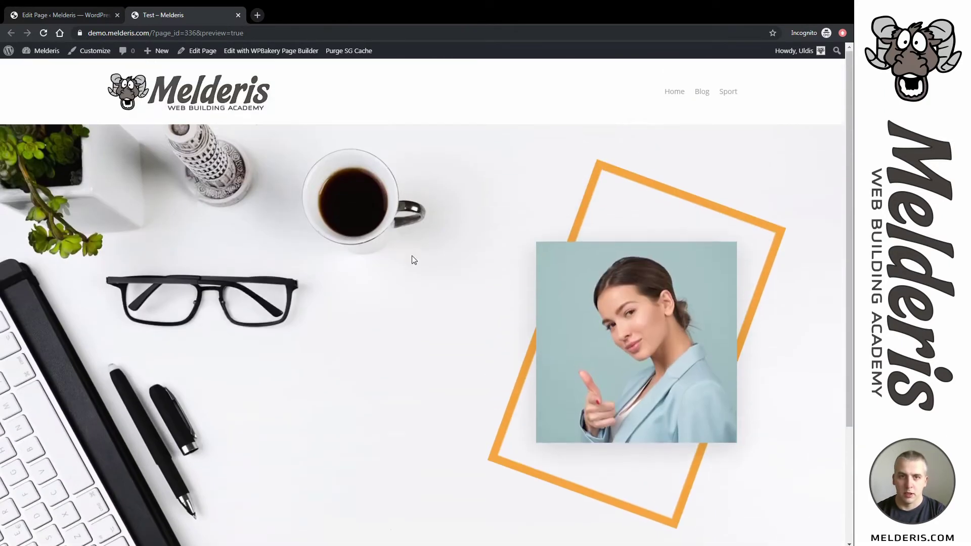
# - Return to the page editor and add a Cascading Images element to the second row's narrow column
pyautogui.click(71, 16)
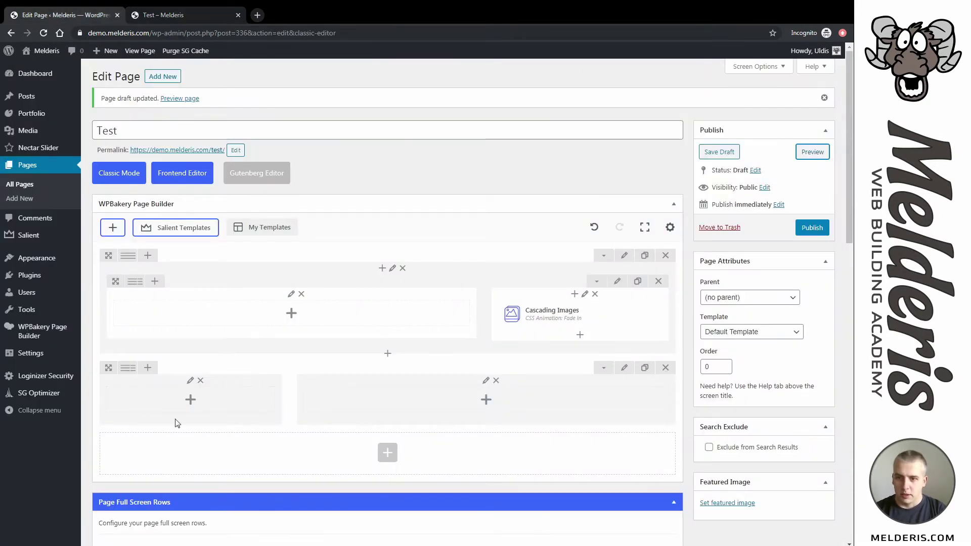
pyautogui.click(191, 400)
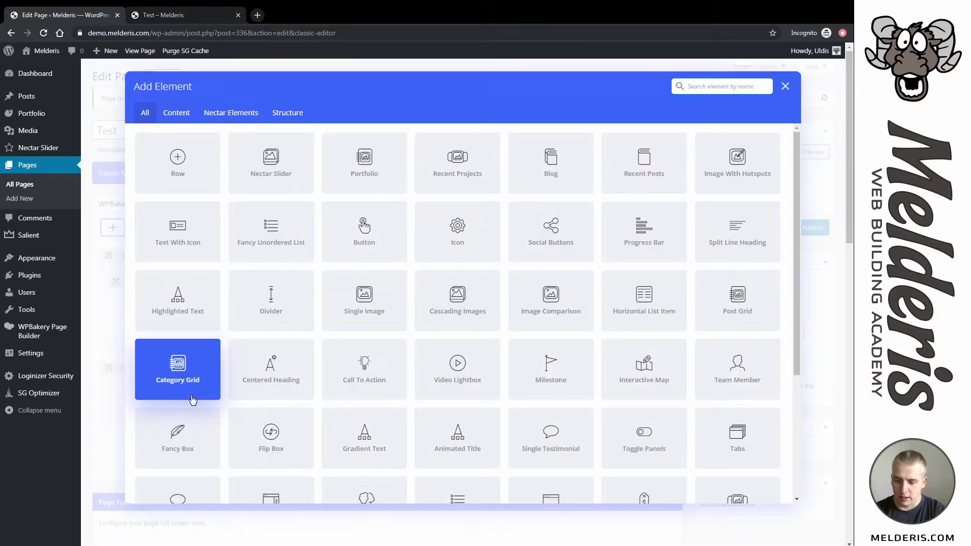
pyautogui.write('cas')
pyautogui.click(178, 162)
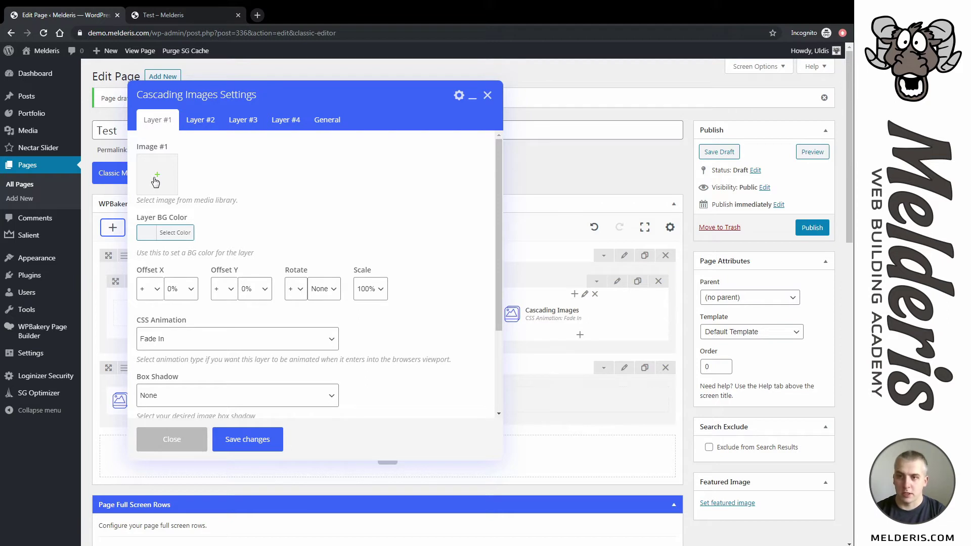
# - Set the background color of Layer #1 in the new Cascading Images element to transparent
pyautogui.click(172, 241)
pyautogui.click(224, 234)
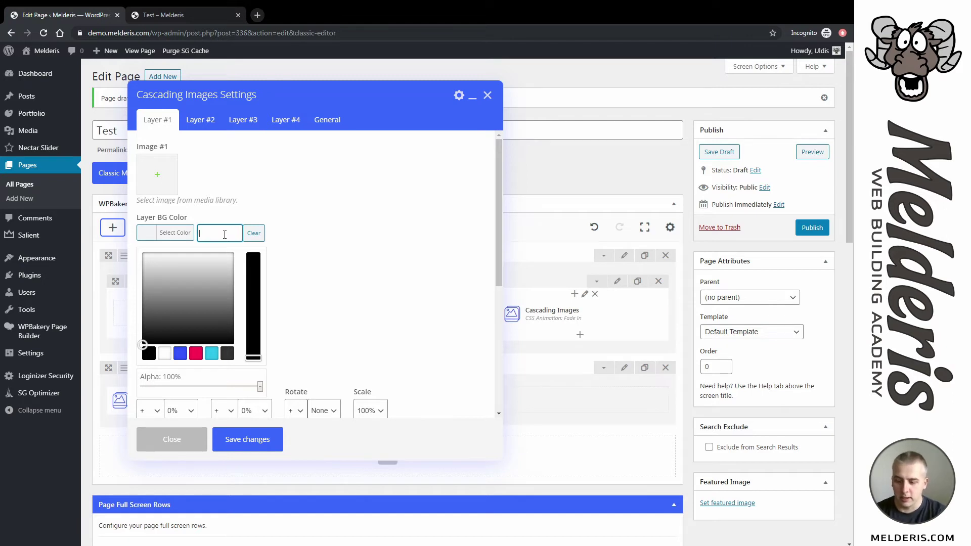
pyautogui.write('spare')
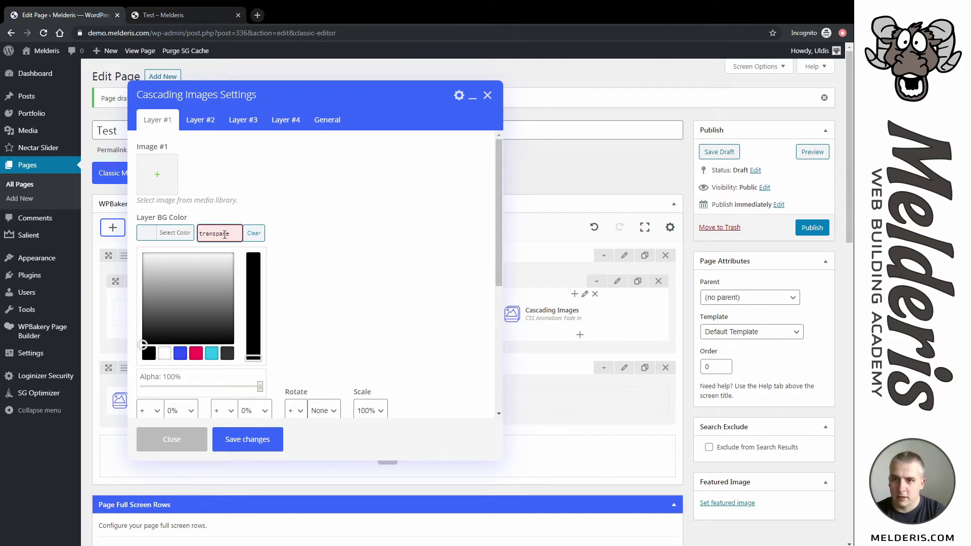
pyautogui.doubleClick(225, 234)
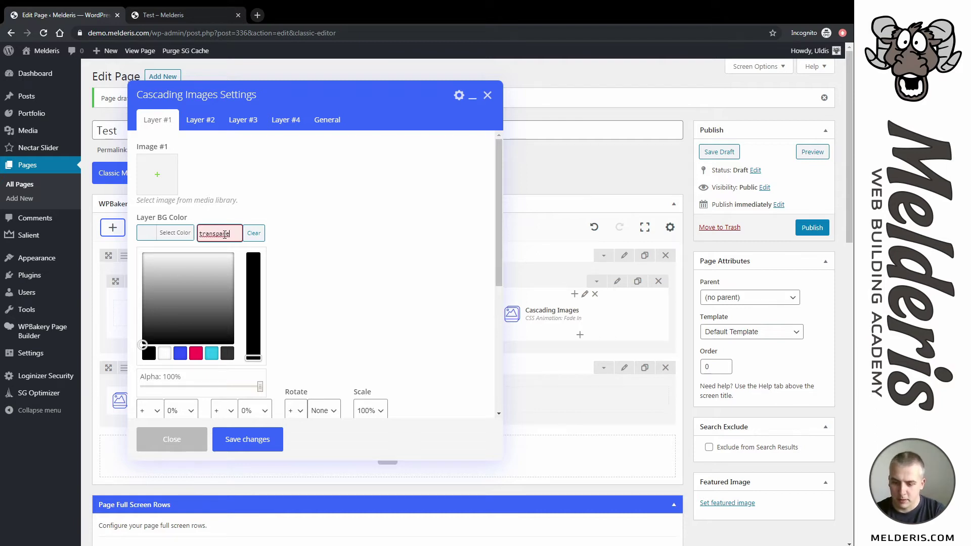
pyautogui.write('nt')
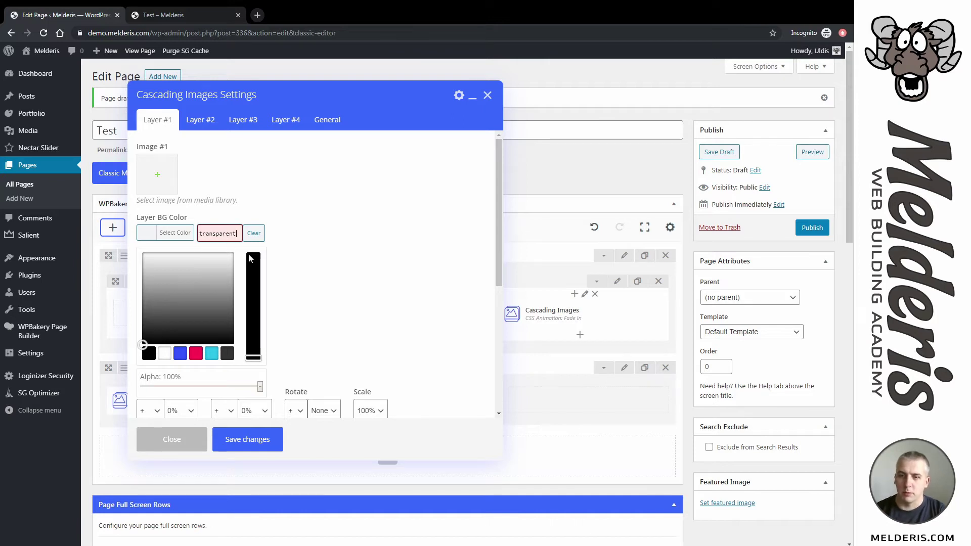
pyautogui.click(293, 238)
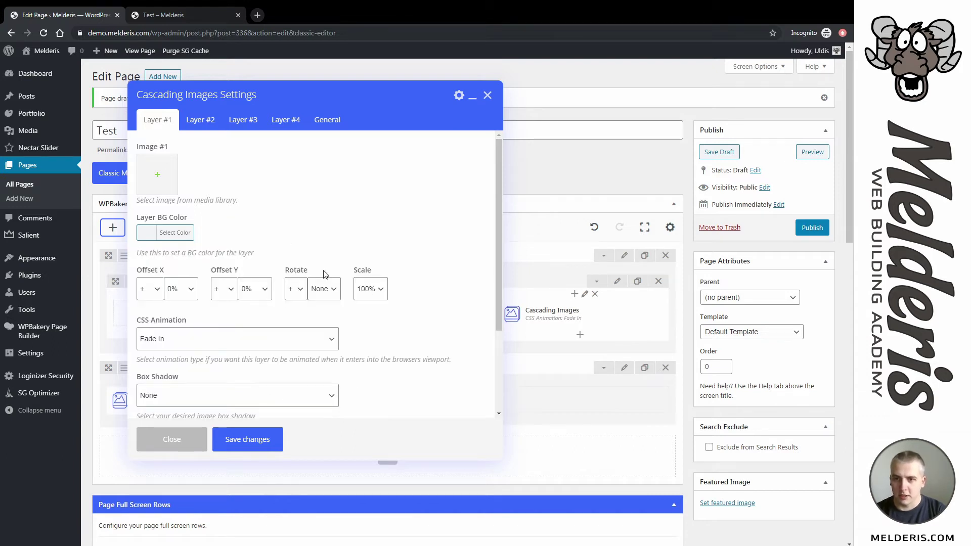
# - Set the Layer #2 image to the photo of the pointing man from the media library
pyautogui.click(197, 126)
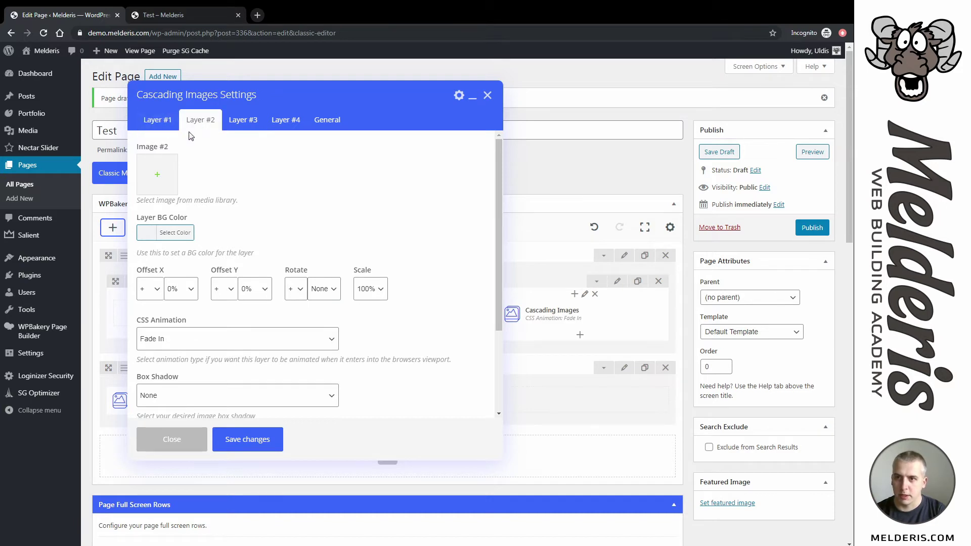
pyautogui.click(159, 175)
pyautogui.click(143, 181)
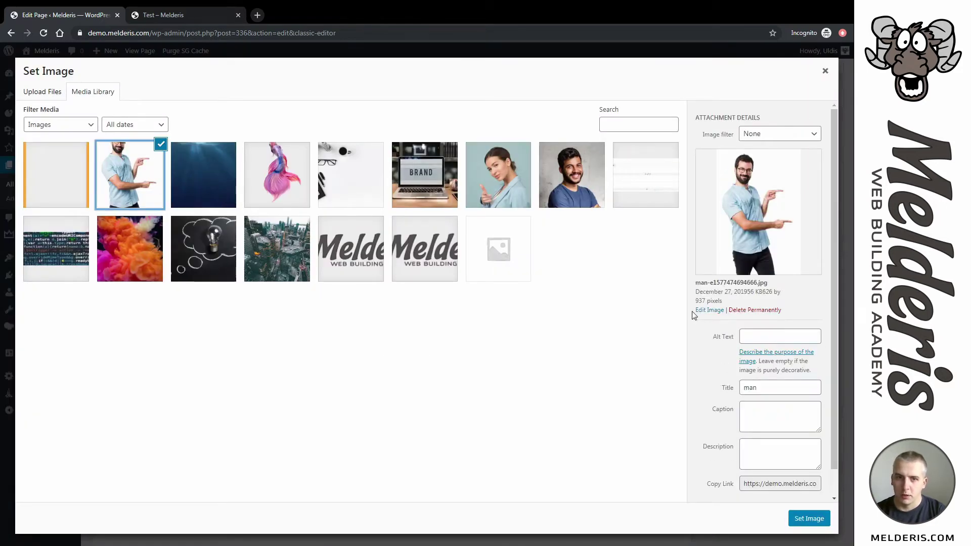
pyautogui.click(808, 518)
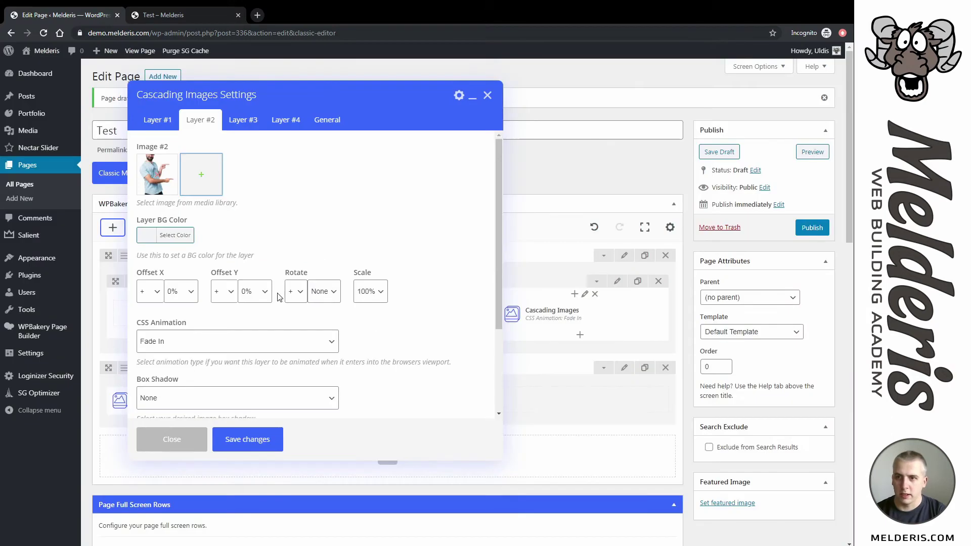
# - Enable parallax scrolling with Medium intensity for the second row's Cascading Images element and save its settings
pyautogui.click(327, 121)
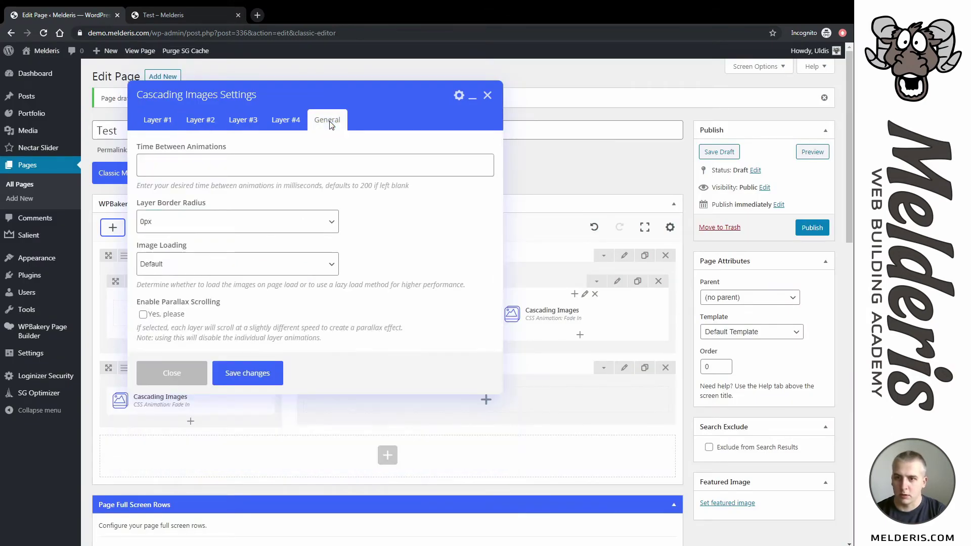
pyautogui.click(144, 317)
pyautogui.click(167, 374)
pyautogui.press('Down')
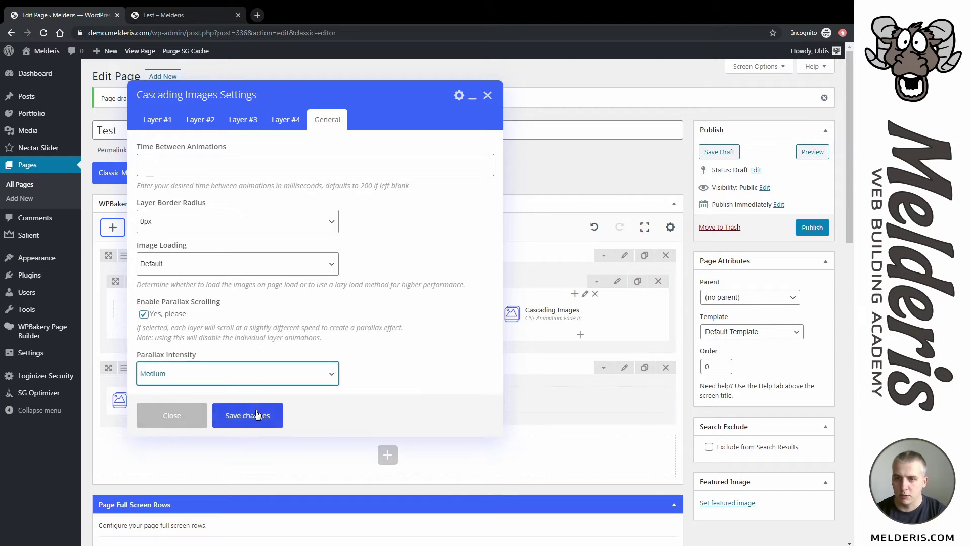
pyautogui.click(245, 421)
# - Preview the page and examine how the man's image in the second row moves while scrolling
pyautogui.click(813, 151)
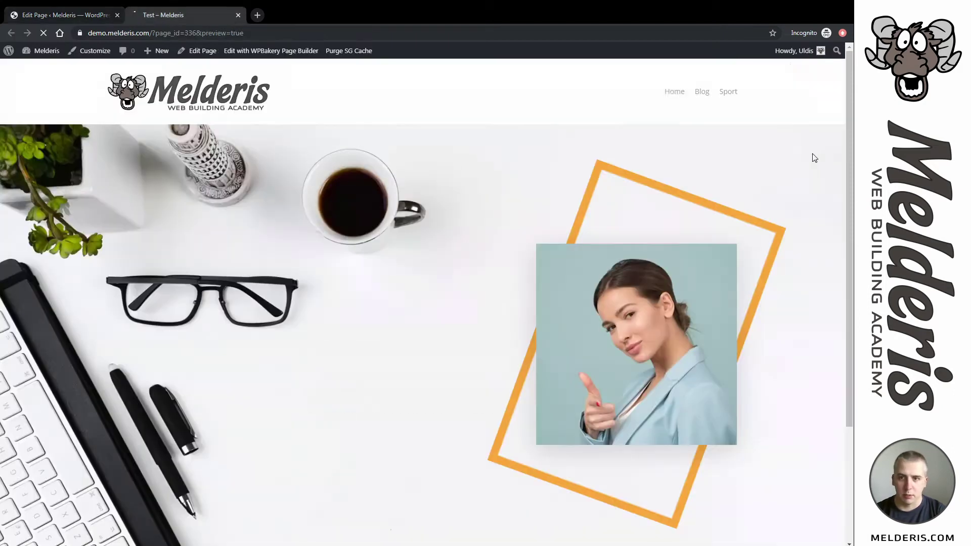
pyautogui.scroll(-9, 563, 232)
pyautogui.scroll(3, 214, 319)
pyautogui.scroll(-3, 213, 315)
pyautogui.scroll(3, 209, 319)
pyautogui.scroll(-3, 209, 318)
pyautogui.scroll(1, 210, 326)
pyautogui.scroll(-1, 211, 325)
pyautogui.scroll(3, 212, 327)
pyautogui.scroll(-3, 211, 326)
pyautogui.scroll(3, 211, 326)
pyautogui.scroll(-3, 211, 326)
pyautogui.scroll(1, 211, 327)
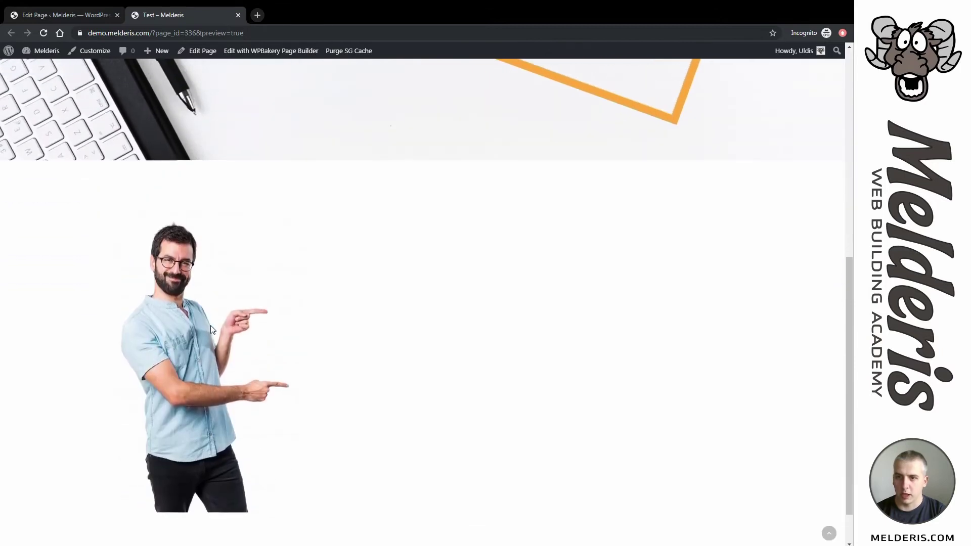
# - Return to the page editor, set Layer #1's Offset X to -5% in the second row's Cascading Images element, and save
pyautogui.click(83, 17)
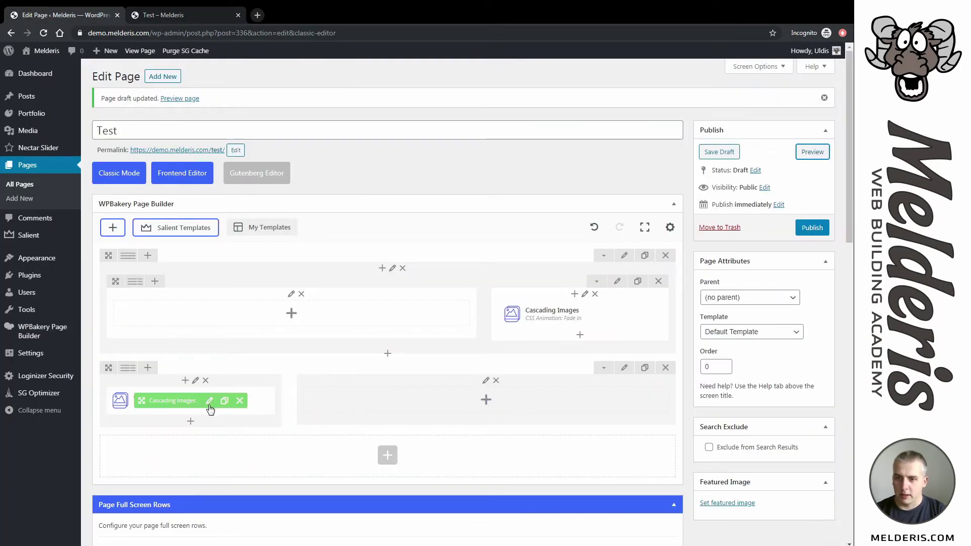
pyautogui.click(209, 401)
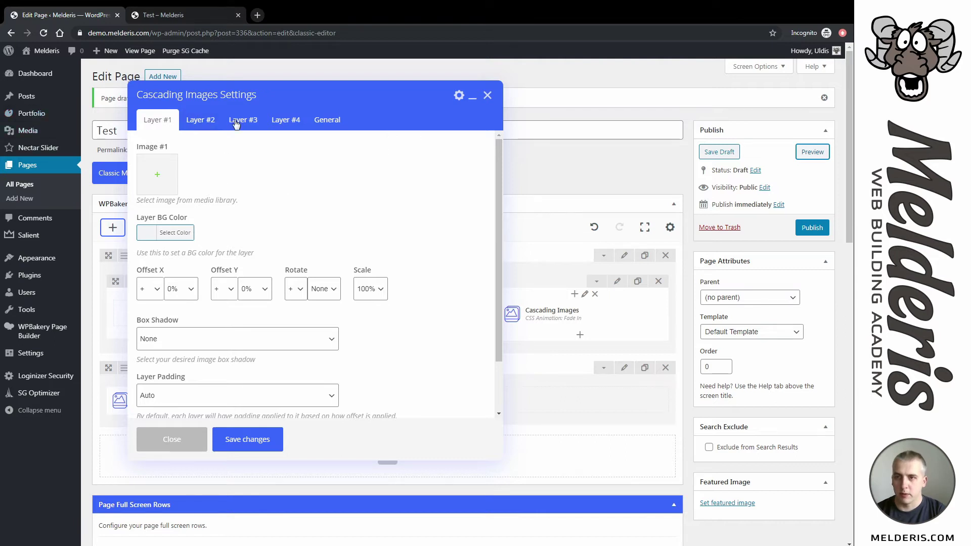
pyautogui.click(170, 16)
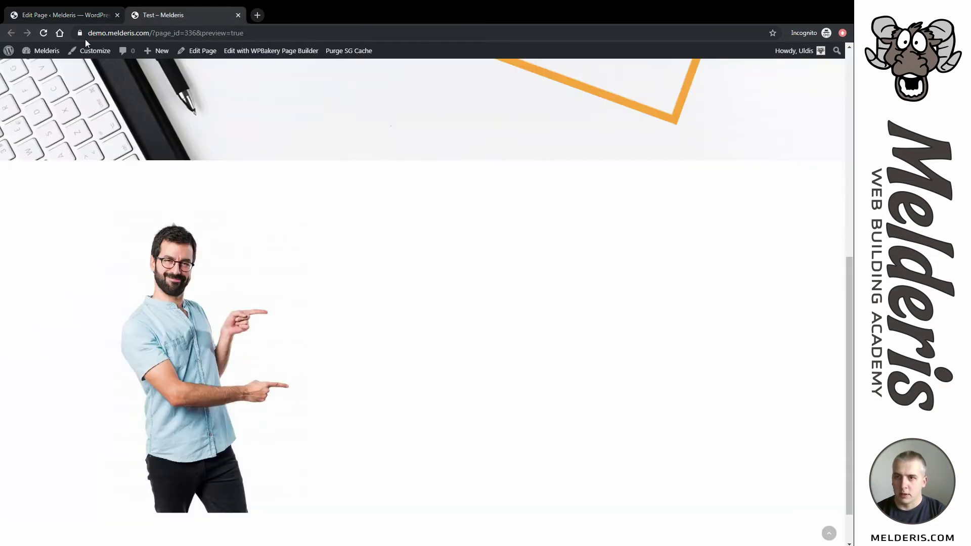
pyautogui.click(61, 16)
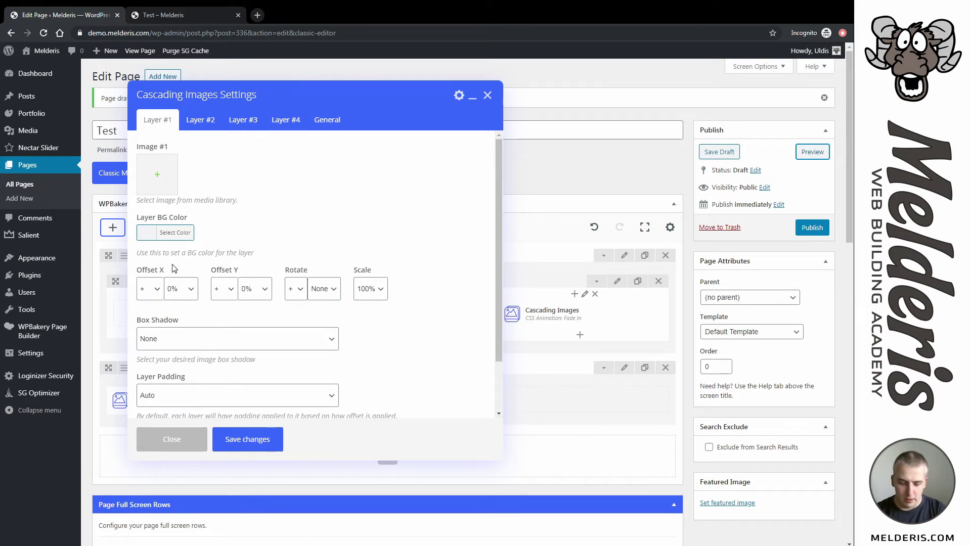
pyautogui.click(149, 294)
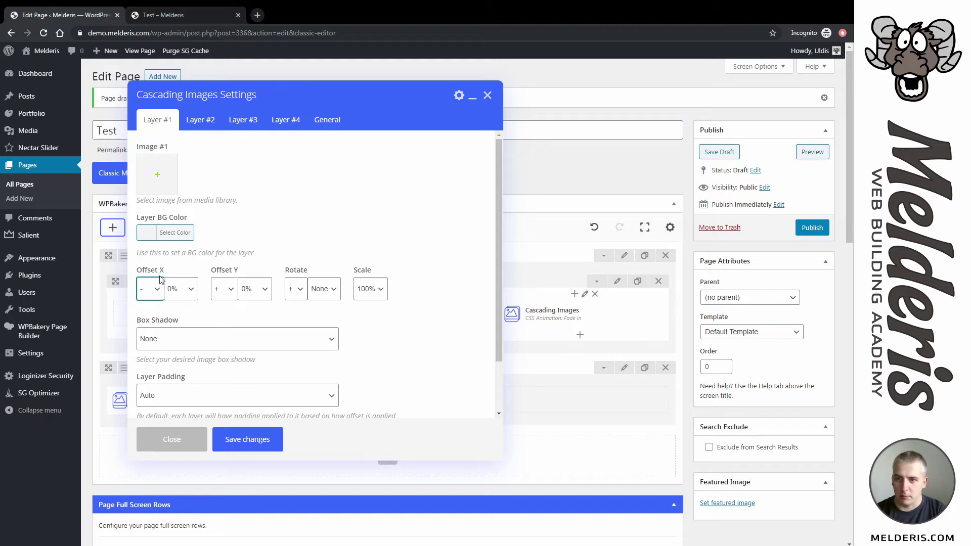
pyautogui.press('Tab')
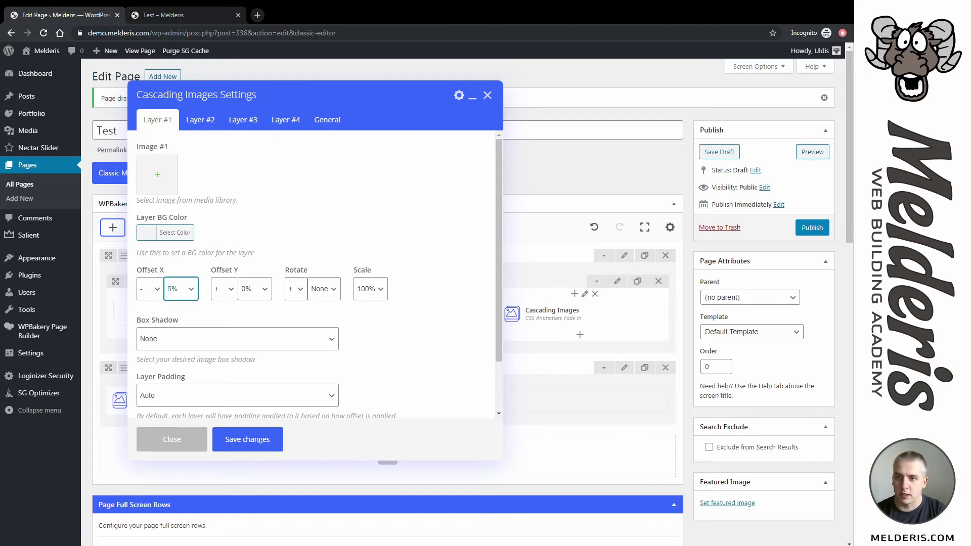
pyautogui.click(246, 442)
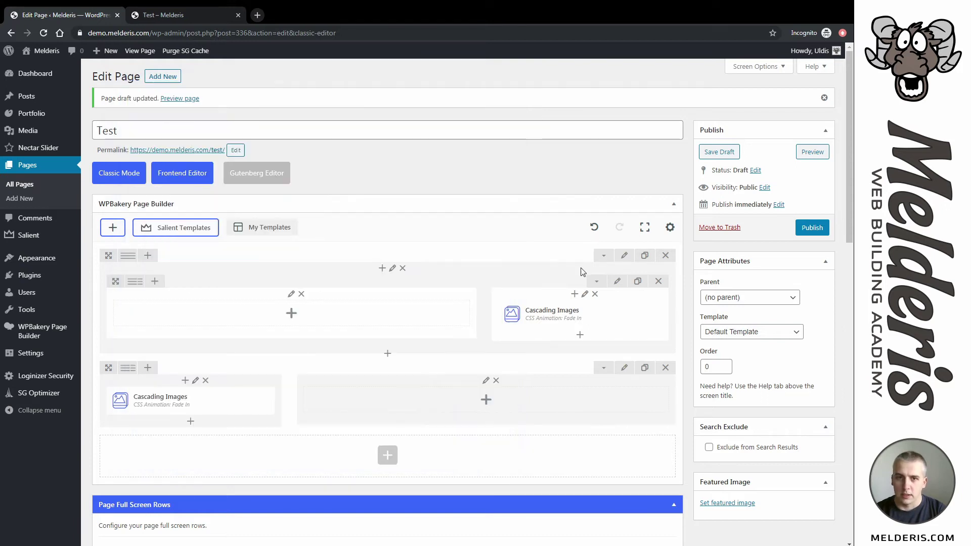
# - Preview the page and check the size and scrolling movement of the man's image with the new layer offset
pyautogui.click(808, 152)
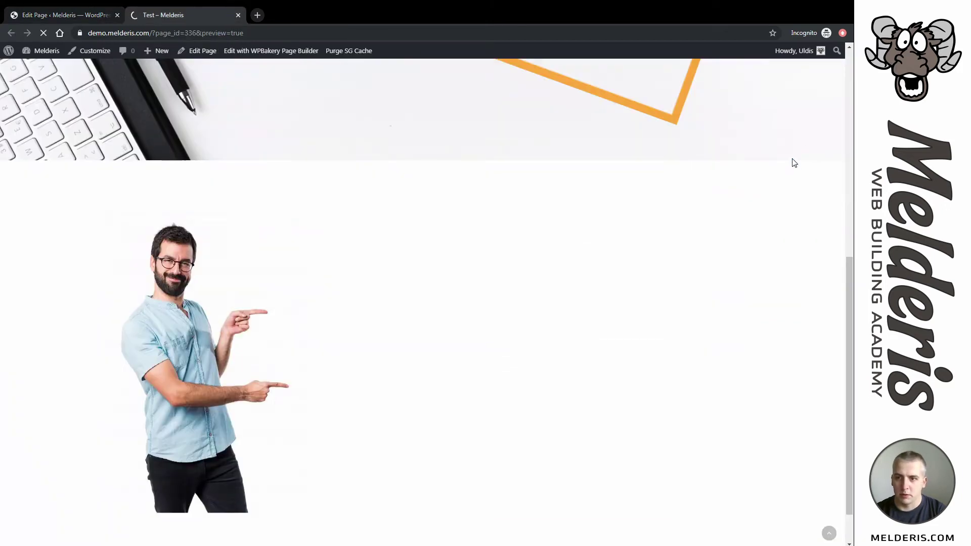
pyautogui.scroll(-1, 359, 253)
pyautogui.scroll(2, 349, 253)
pyautogui.scroll(-3, 187, 309)
pyautogui.scroll(3, 177, 306)
pyautogui.scroll(-3, 169, 338)
pyautogui.scroll(1, 151, 343)
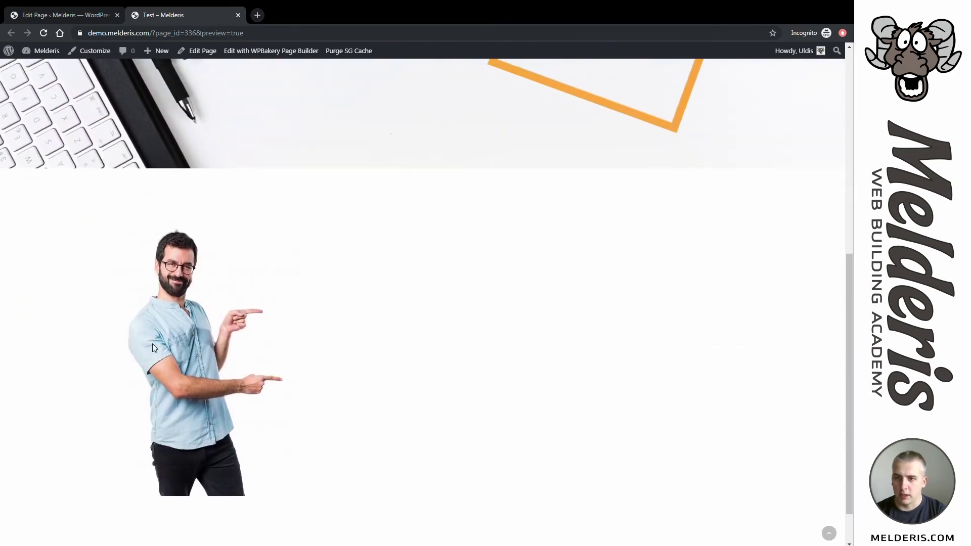
pyautogui.scroll(-1, 222, 313)
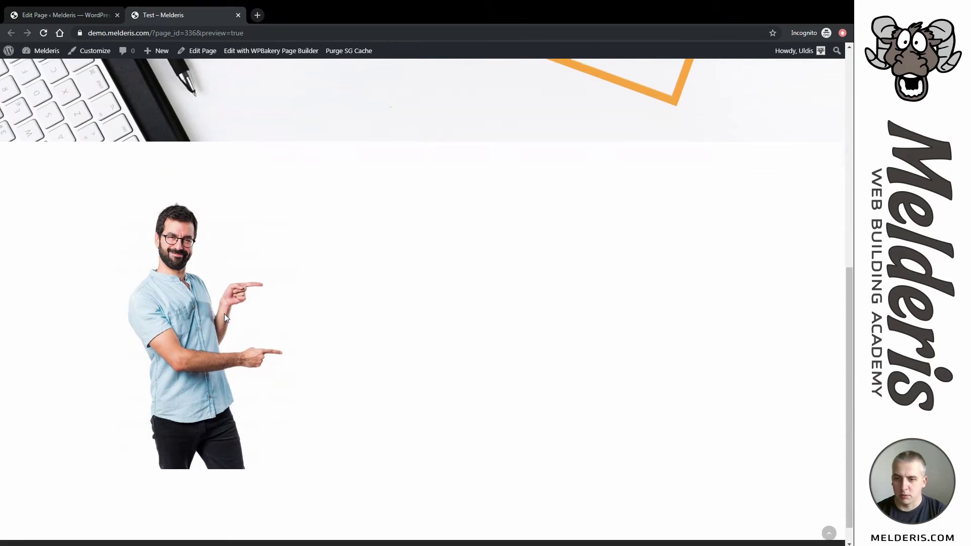
pyautogui.scroll(2, 210, 316)
pyautogui.scroll(-1, 211, 321)
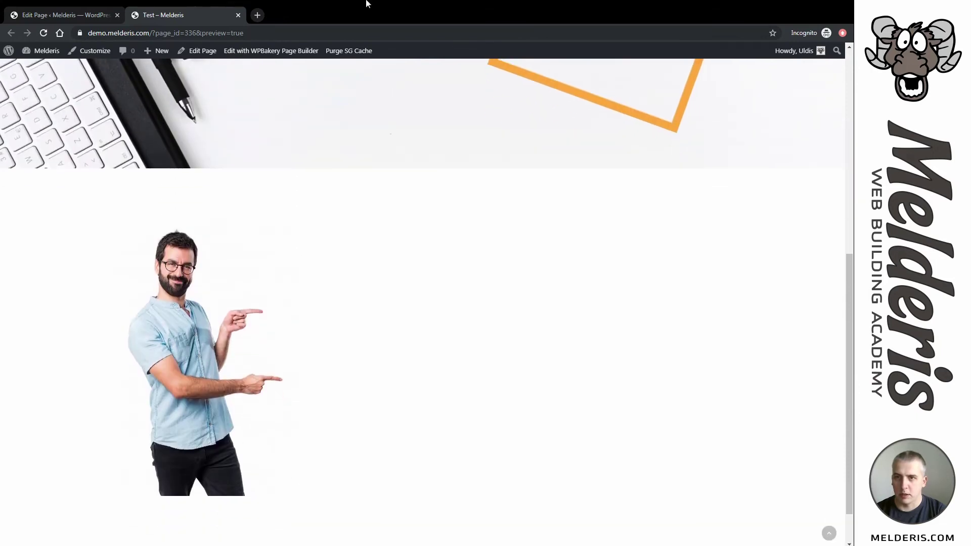
# - Return to the page editor, set Layer #1's background color to transparent in the second row's Cascading Images element, and save
pyautogui.click(72, 16)
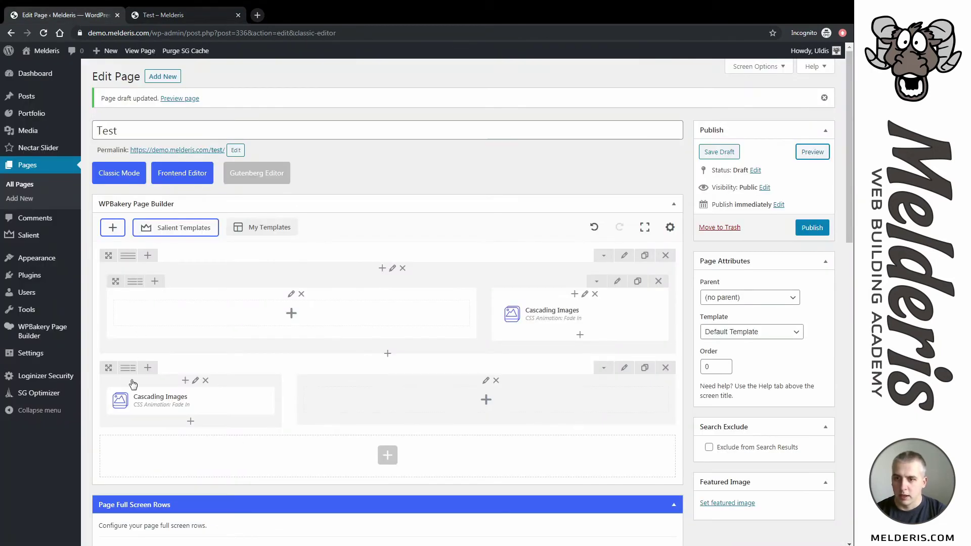
pyautogui.click(210, 400)
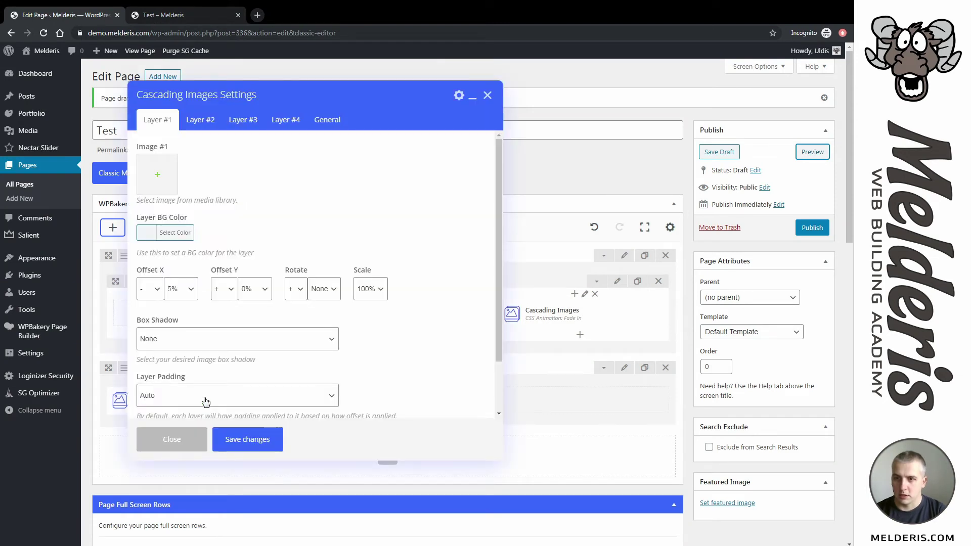
pyautogui.click(168, 234)
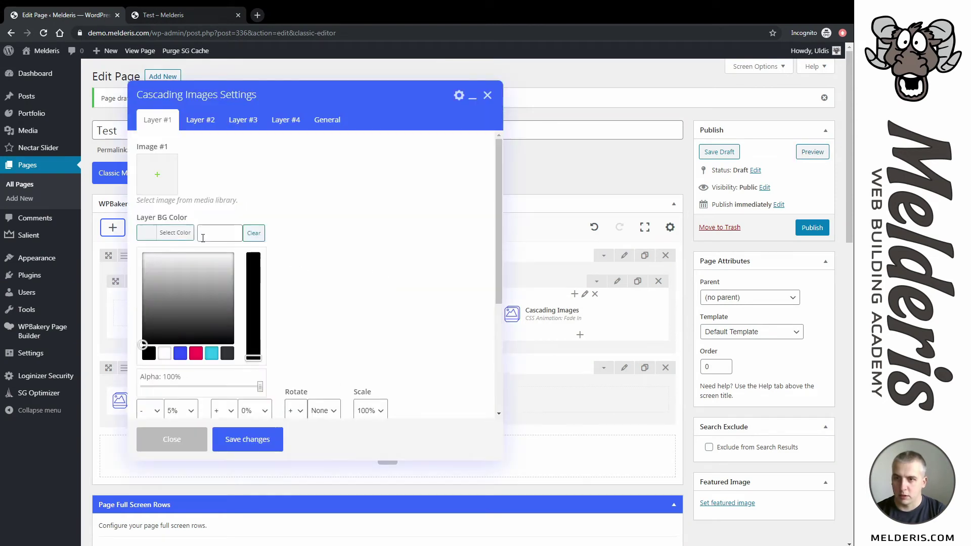
pyautogui.click(222, 232)
pyautogui.write('t')
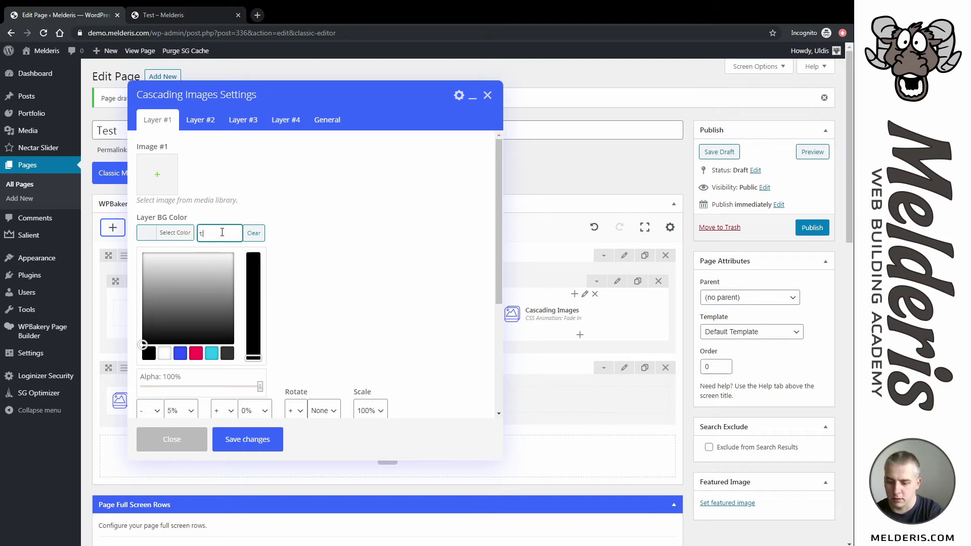
pyautogui.write('ran')
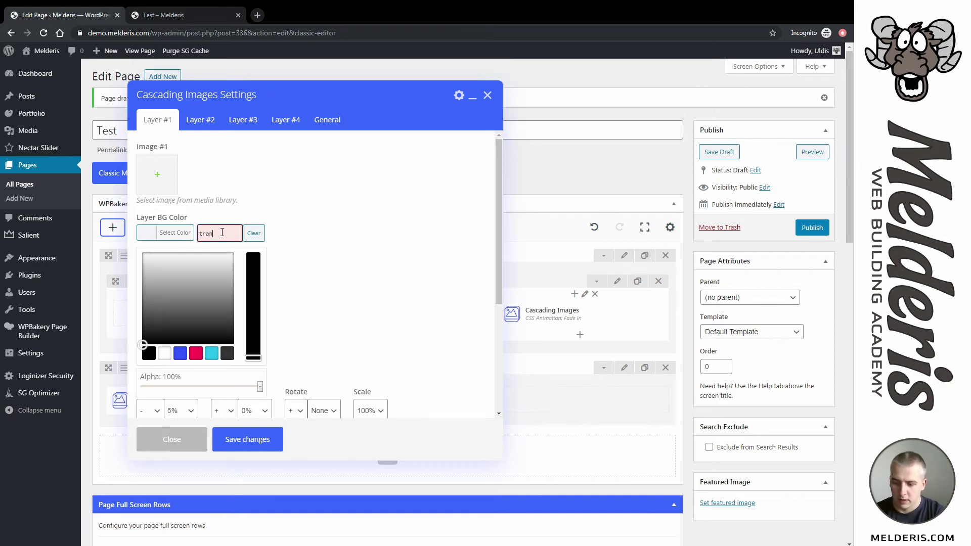
pyautogui.write('sparent')
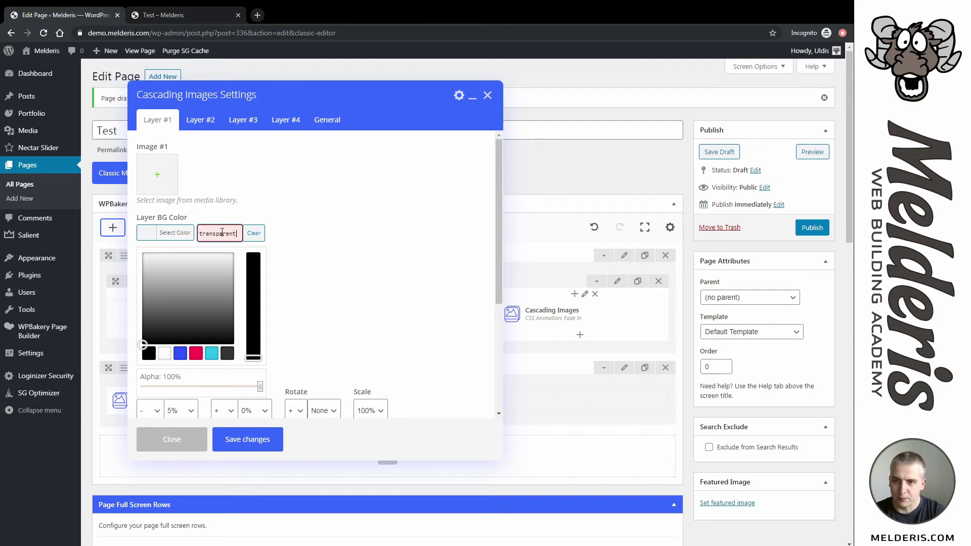
pyautogui.click(218, 440)
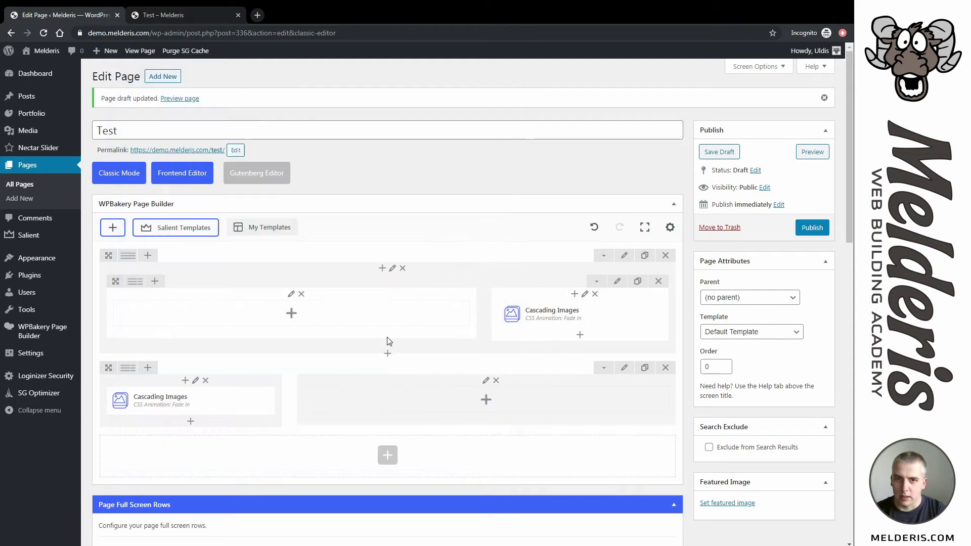
# - Preview the page and examine the man's parallax movement with the transparent first layer
pyautogui.click(810, 152)
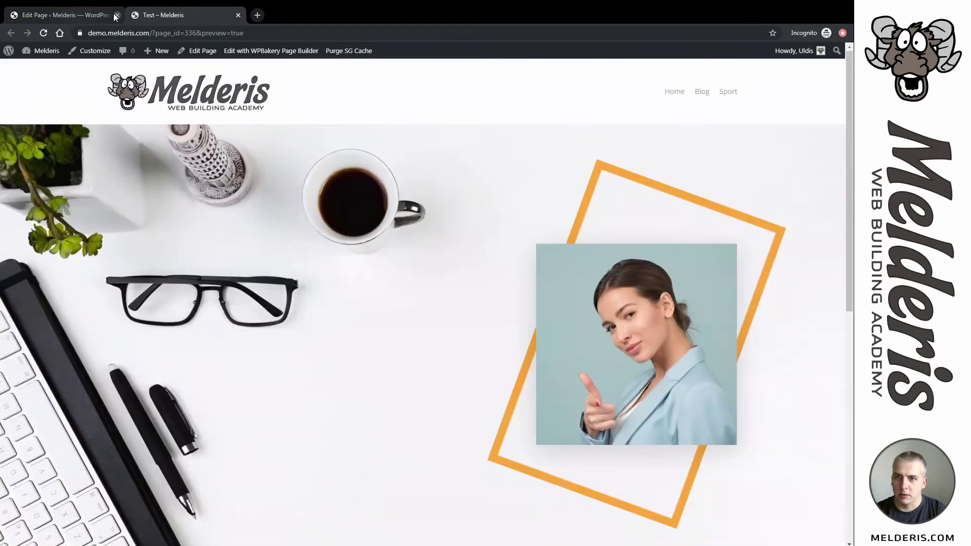
pyautogui.scroll(-9, 424, 344)
pyautogui.scroll(4, 424, 328)
pyautogui.scroll(-4, 423, 328)
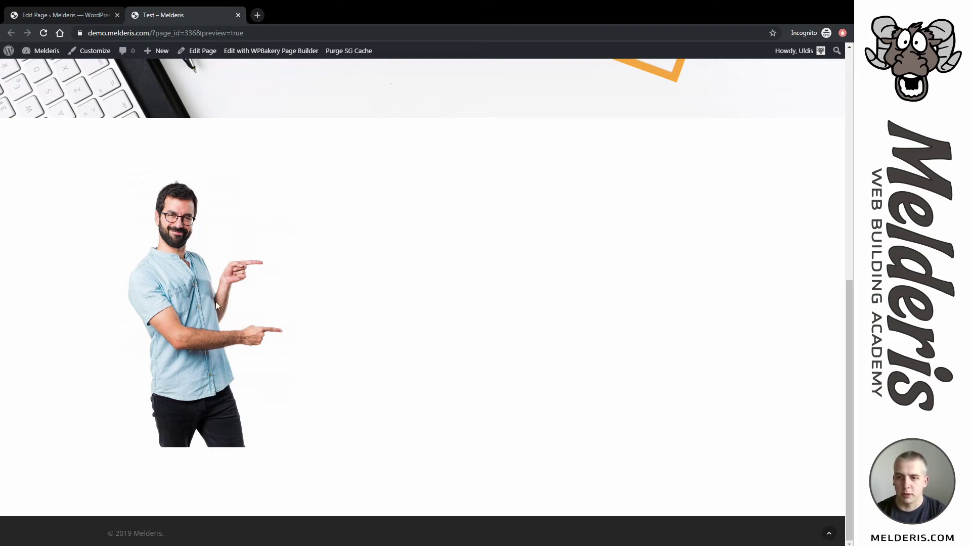
pyautogui.scroll(6, 163, 321)
pyautogui.scroll(-5, 174, 329)
pyautogui.scroll(1, 174, 330)
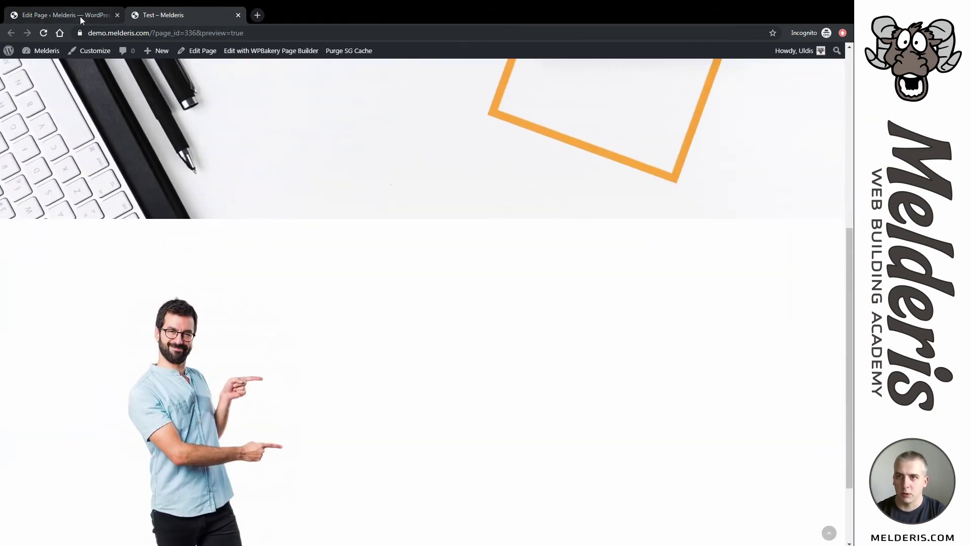
# - Return to the page editor and add a Custom Heading reading "Some deal for you" to the second row's wide column
pyautogui.click(79, 15)
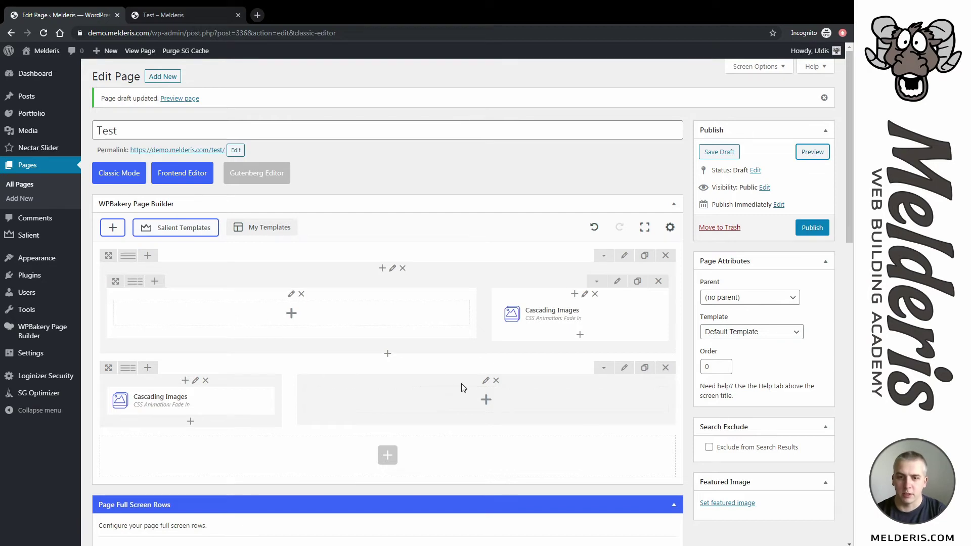
pyautogui.click(485, 401)
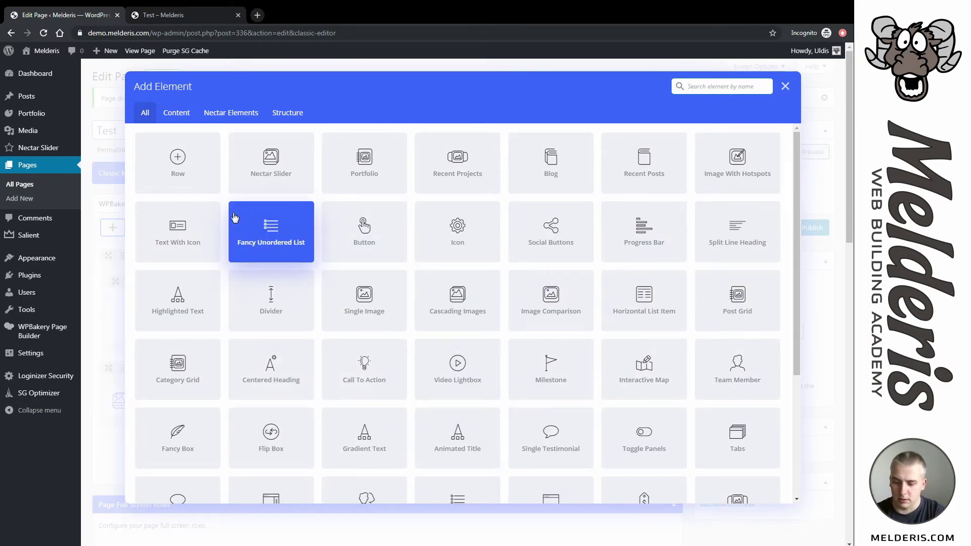
pyautogui.write('hea')
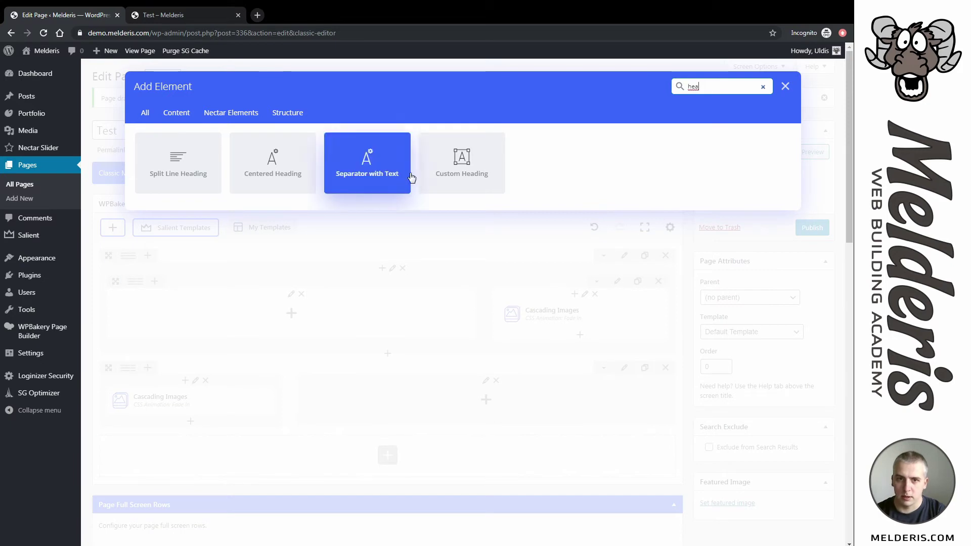
pyautogui.click(462, 162)
pyautogui.tripleClick(179, 223)
pyautogui.write('Some deal for you')
# - Set the custom heading's text alignment to center, enable the theme default font family, and save the heading
pyautogui.scroll(-2, 202, 339)
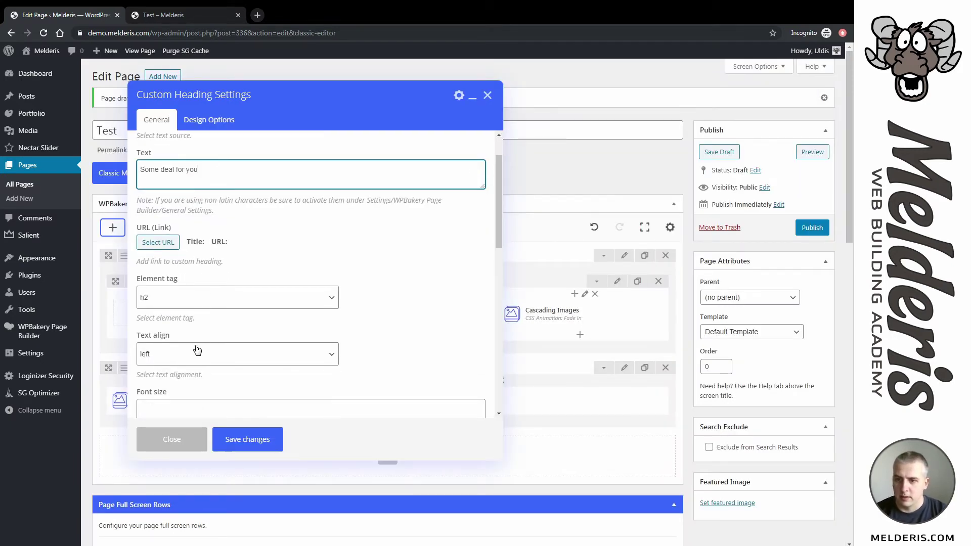
pyautogui.click(176, 308)
pyautogui.press('Down')
pyautogui.scroll(-1, 225, 348)
pyautogui.scroll(-2, 167, 357)
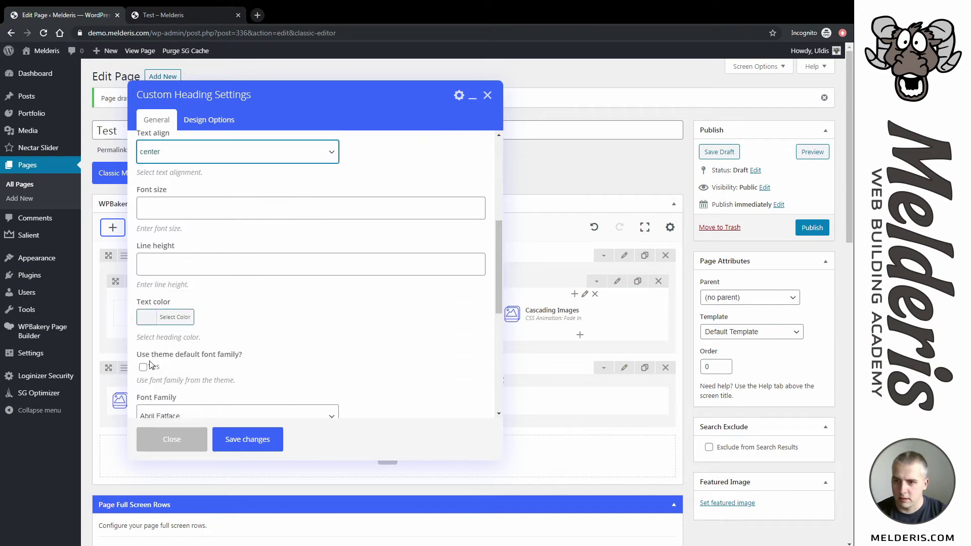
pyautogui.click(143, 366)
pyautogui.scroll(-2, 273, 377)
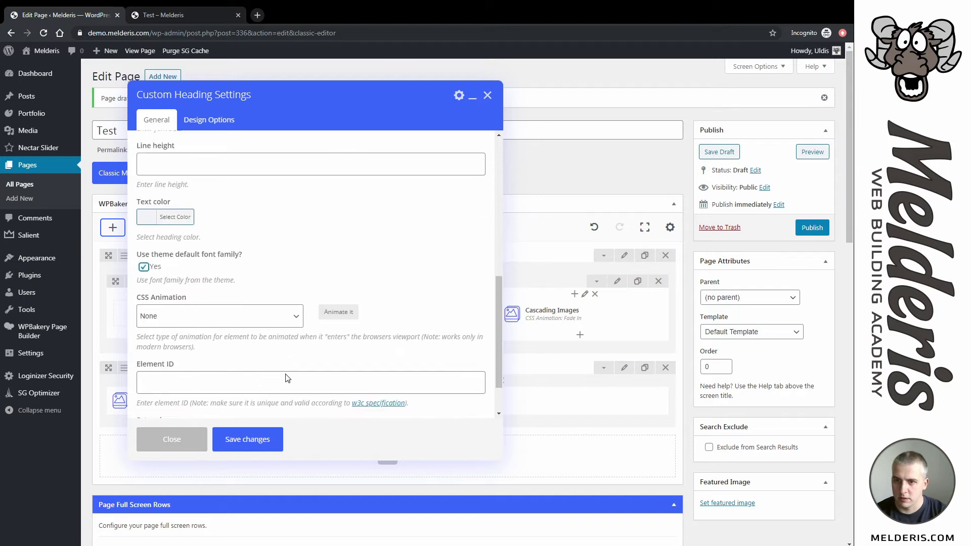
pyautogui.scroll(-1, 233, 372)
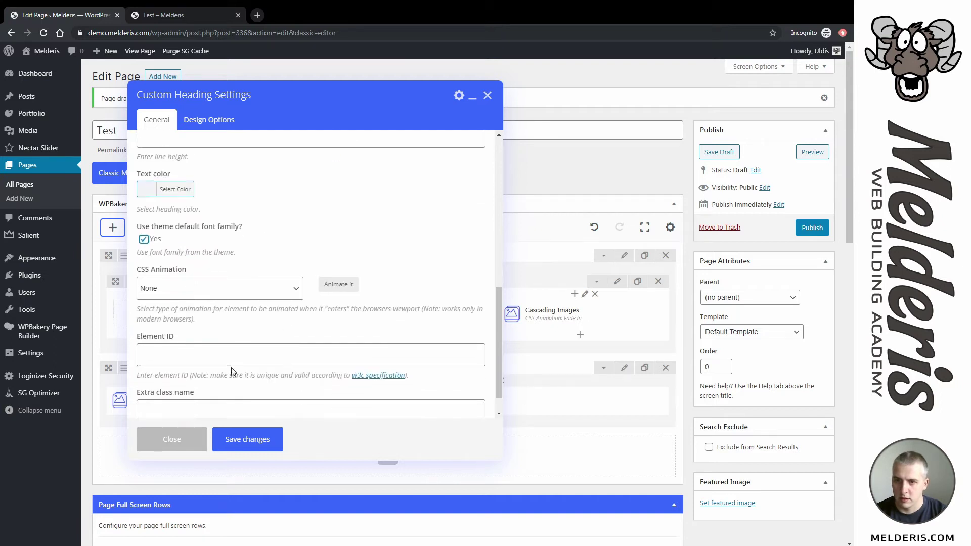
pyautogui.click(246, 439)
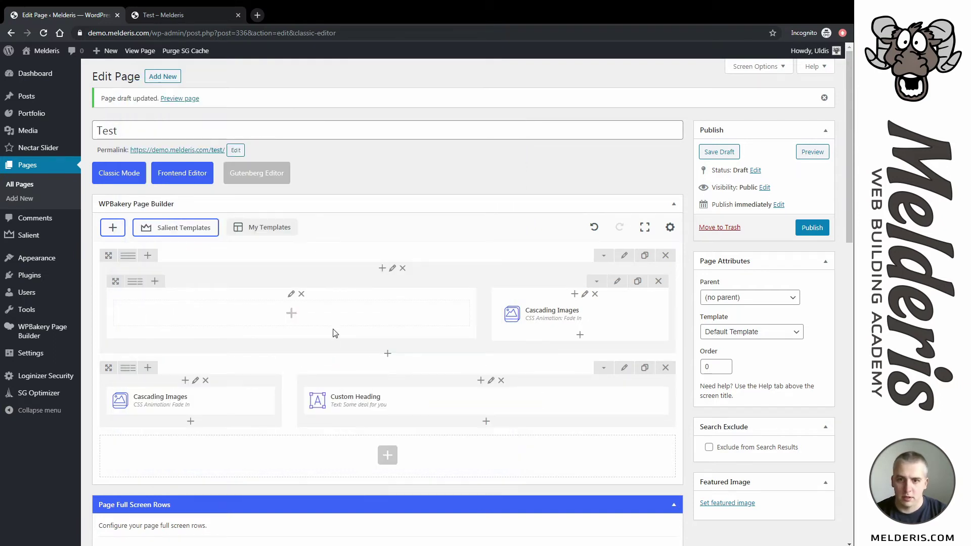
# - Add a Text Block under the heading, replacing its placeholder with the copied offer text starting "Check out this amazing deal I made for you!"
pyautogui.click(486, 422)
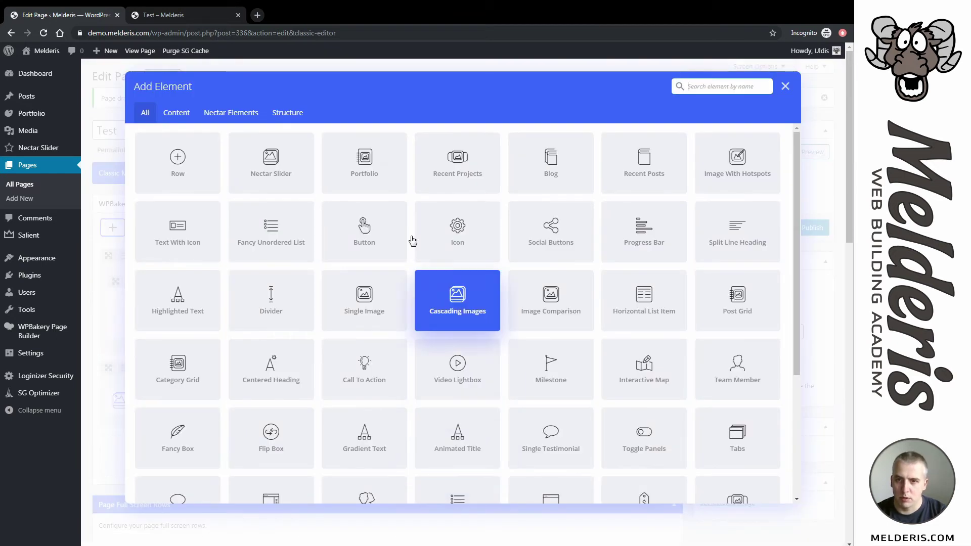
pyautogui.write('text')
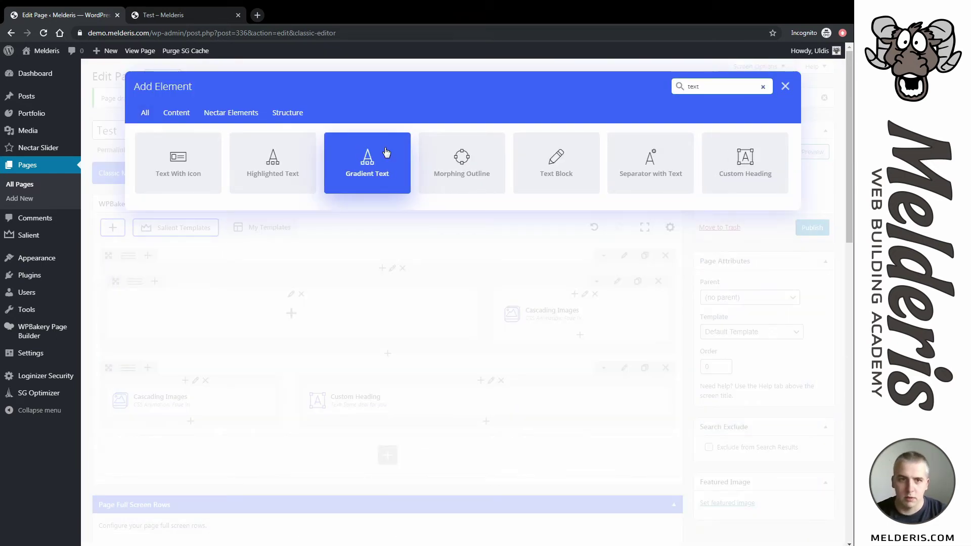
pyautogui.click(564, 166)
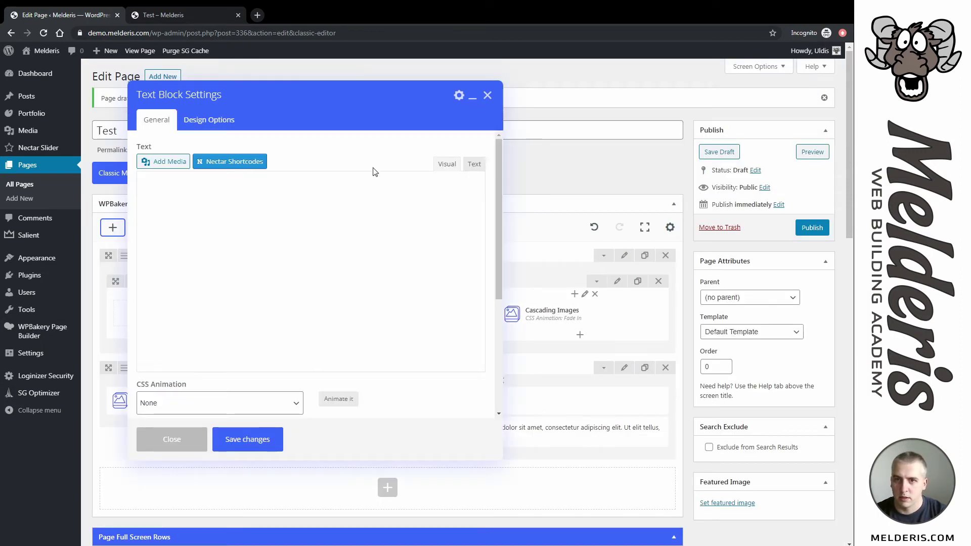
pyautogui.hotkey('ctrl', 'a')
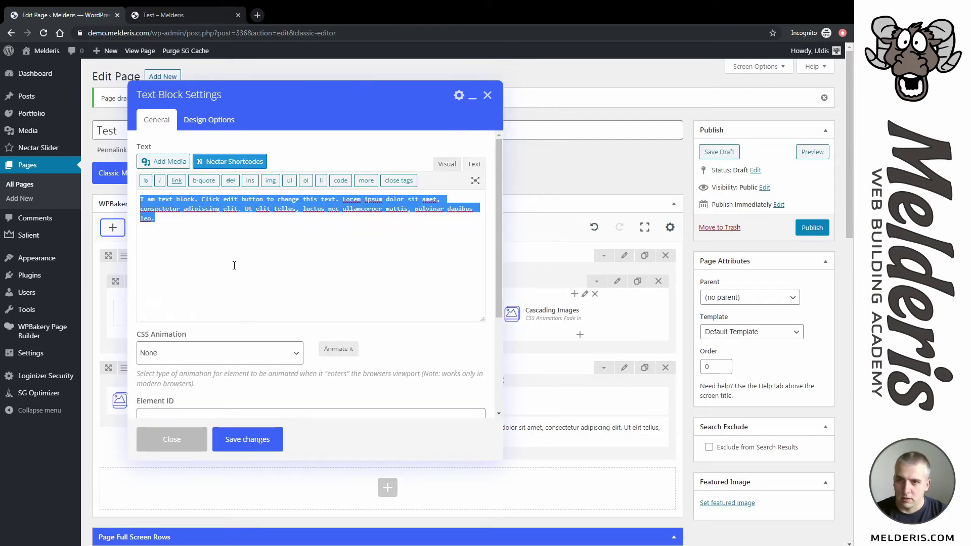
pyautogui.hotkey('ctrl', 'v')
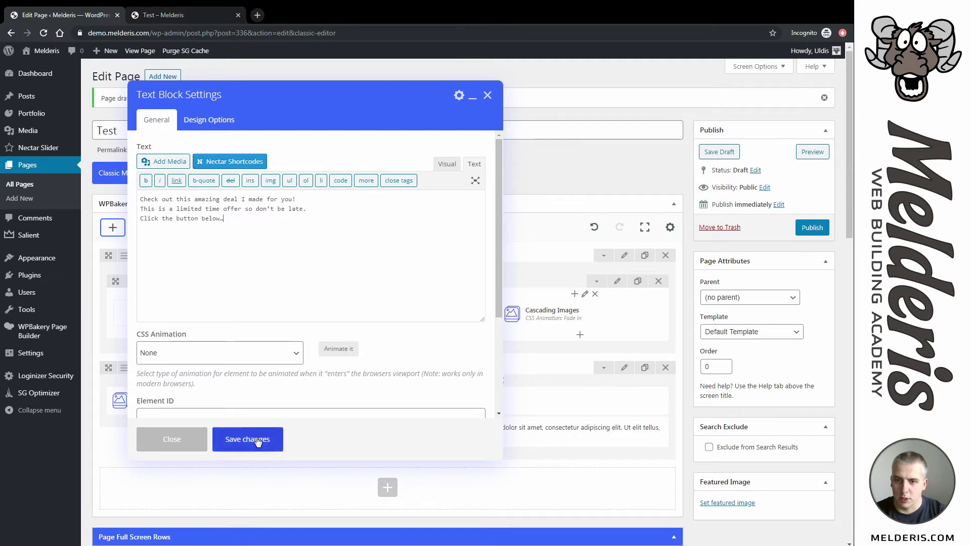
pyautogui.click(238, 439)
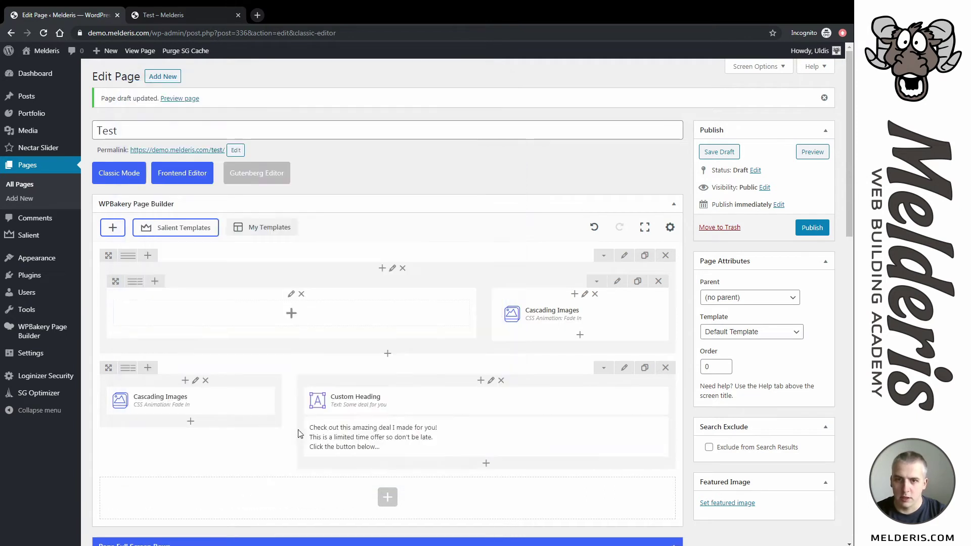
# - Add a Medium-size Button below the text block with the link URL "#" and the text "Check now!"
pyautogui.click(486, 465)
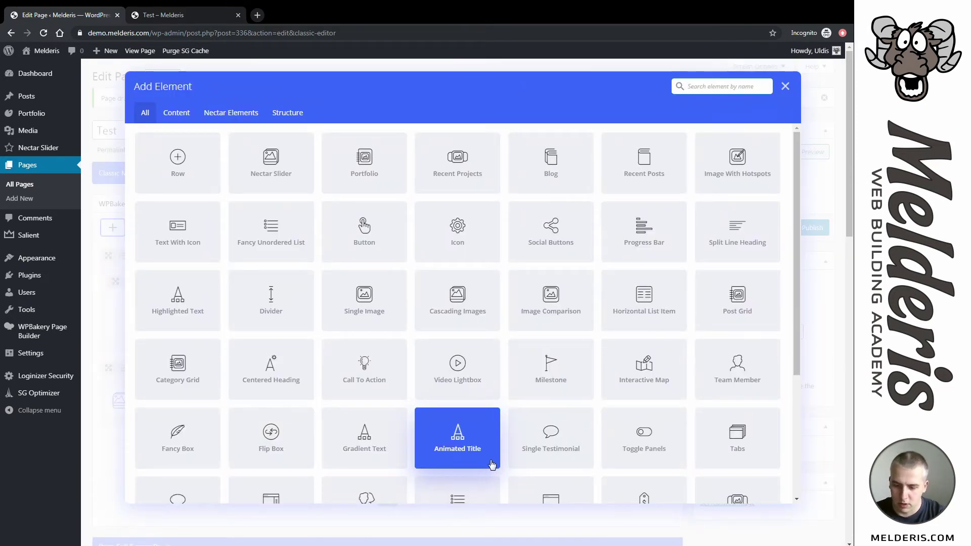
pyautogui.write('but')
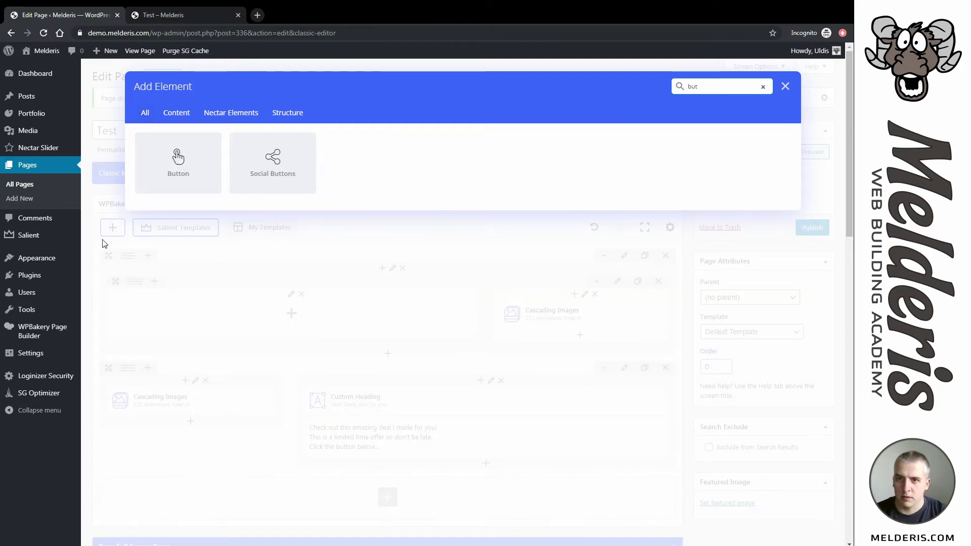
pyautogui.click(173, 167)
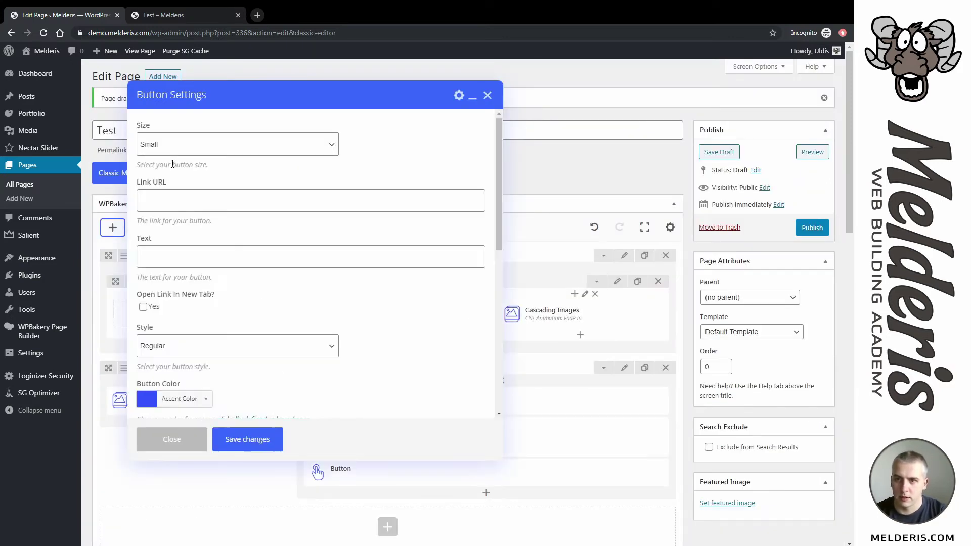
pyautogui.press('Down')
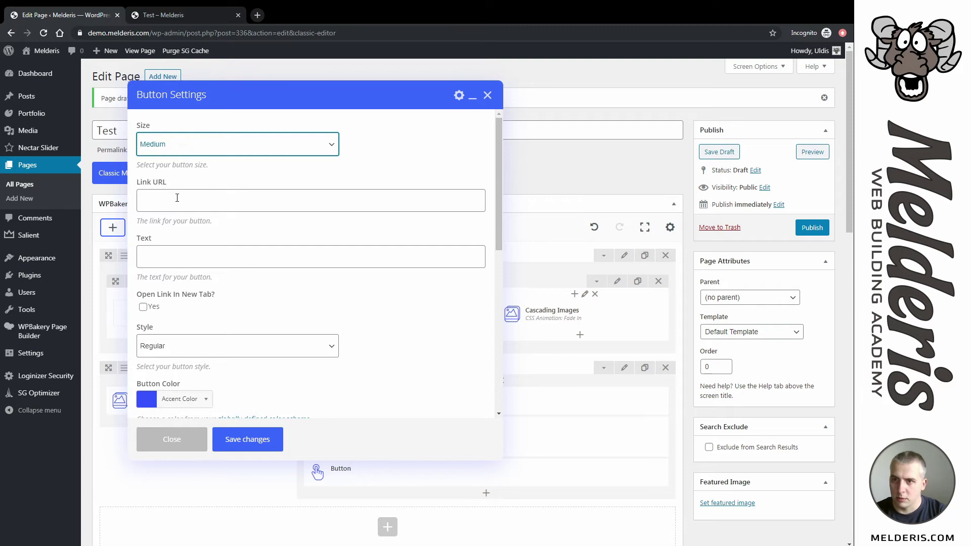
pyautogui.click(173, 199)
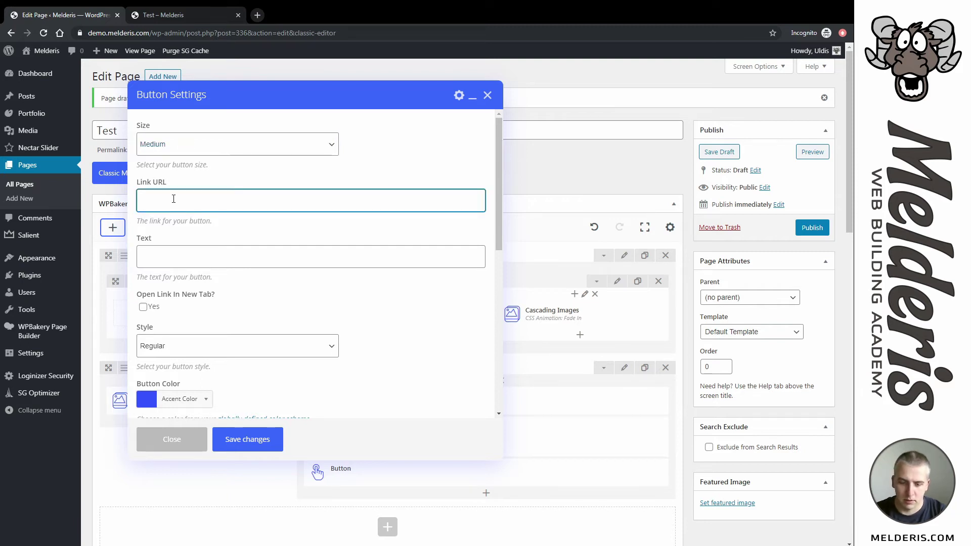
pyautogui.click(177, 261)
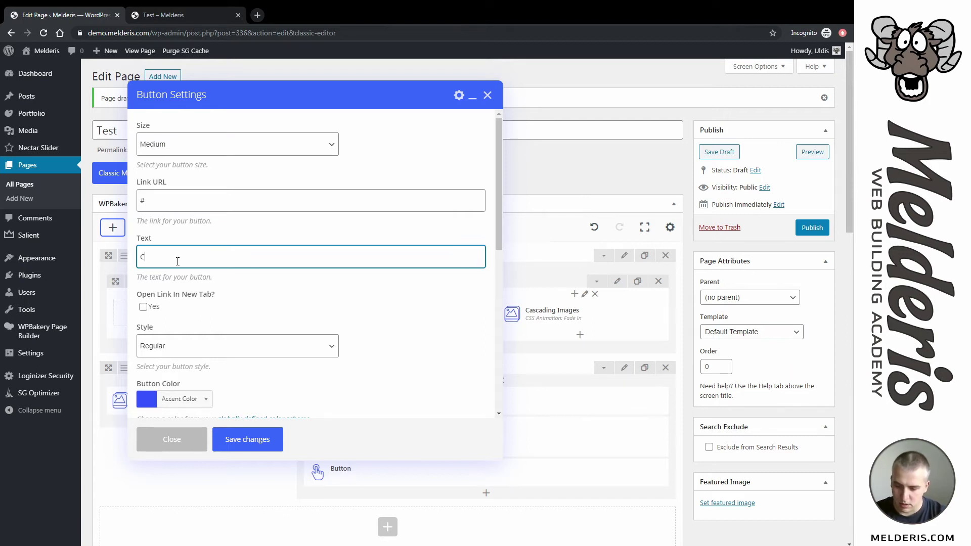
pyautogui.write('Che')
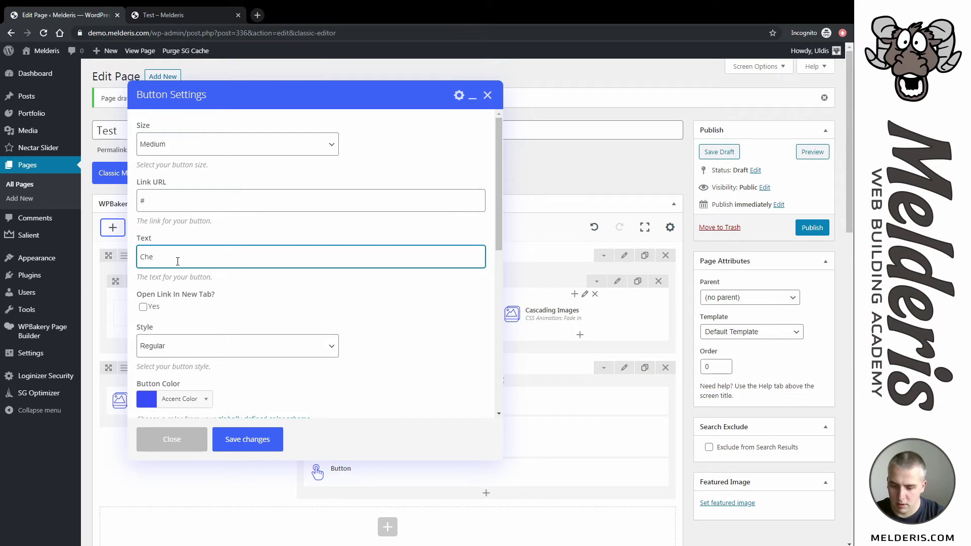
pyautogui.write('ck now!')
# - Set the button's icon library to Default Arrow and save the button
pyautogui.scroll(-3, 171, 274)
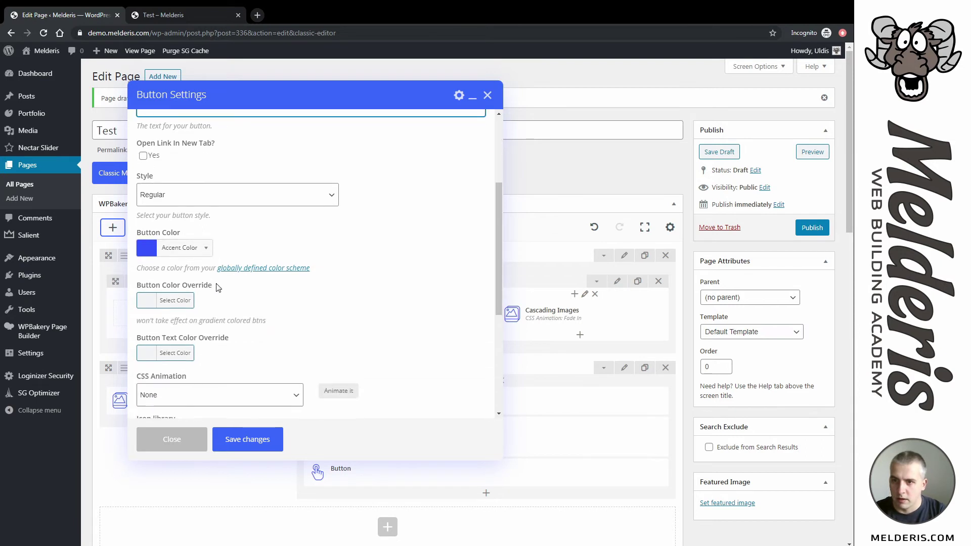
pyautogui.scroll(-1, 202, 328)
pyautogui.click(193, 390)
pyautogui.click(173, 424)
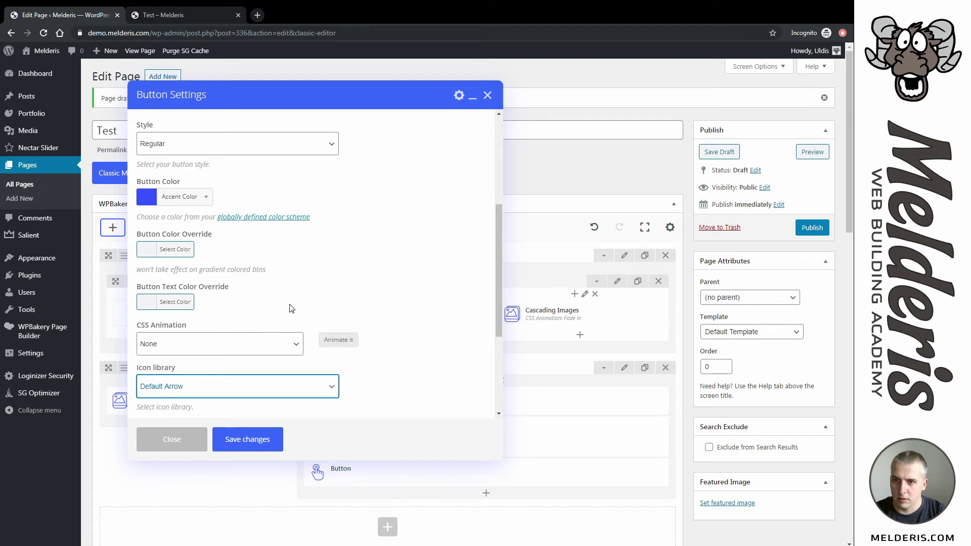
pyautogui.click(242, 440)
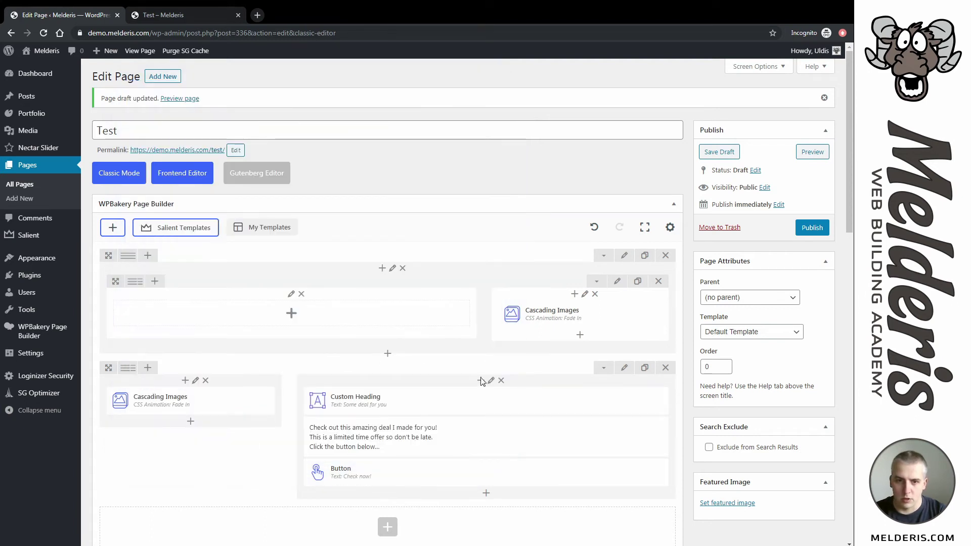
# - Enable Centered Content Alignment for the second row's wide column and save the column settings
pyautogui.click(491, 381)
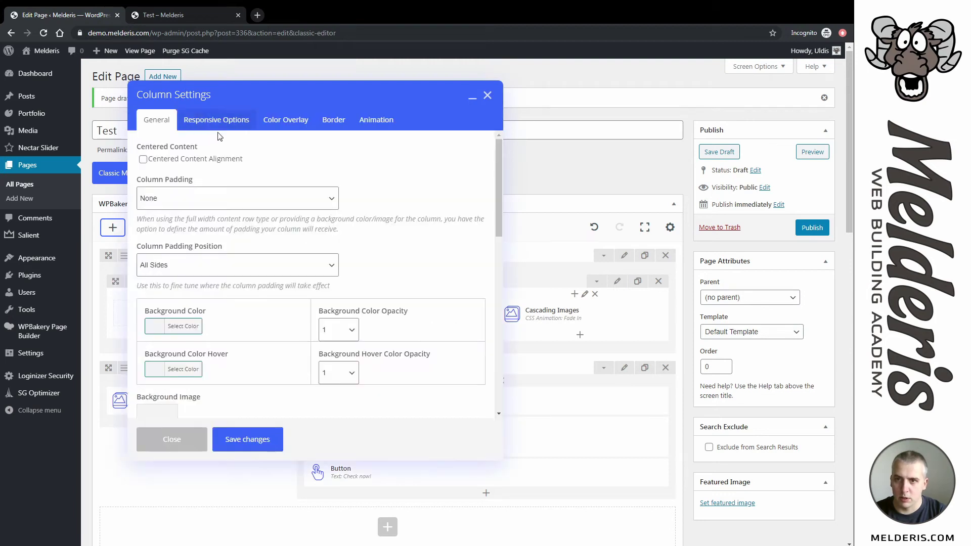
pyautogui.click(143, 159)
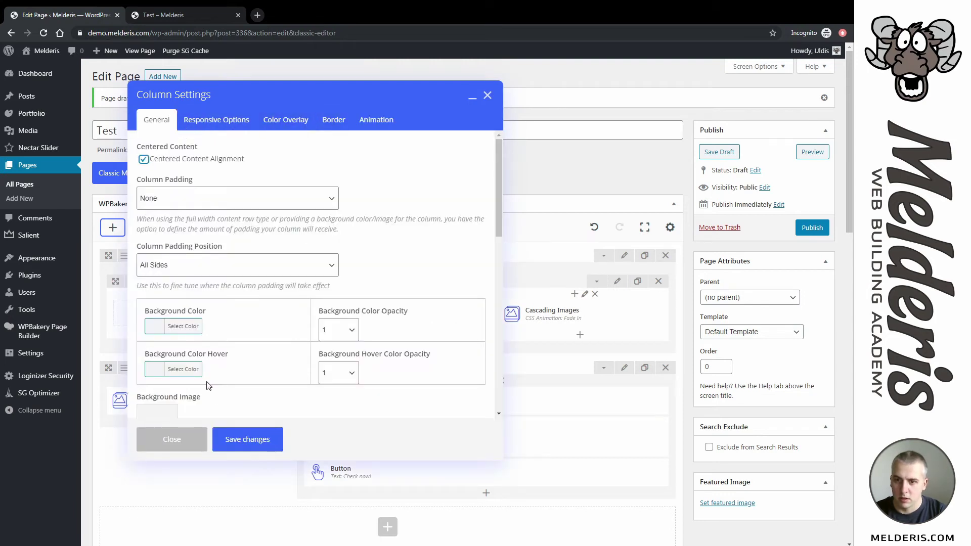
pyautogui.click(222, 439)
# - Preview the page and examine the placement of the heading, text and button beside the man's image while scrolling
pyautogui.click(812, 152)
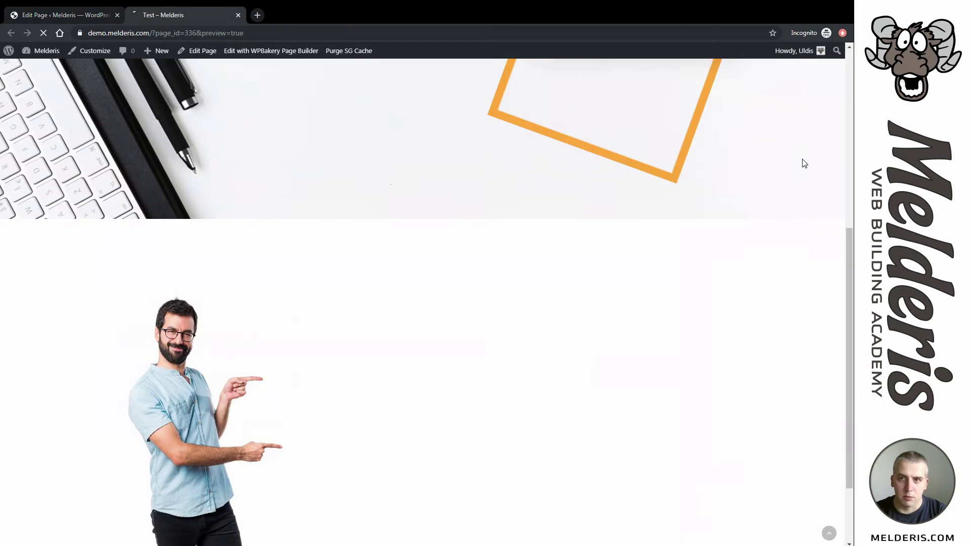
pyautogui.scroll(-10, 576, 144)
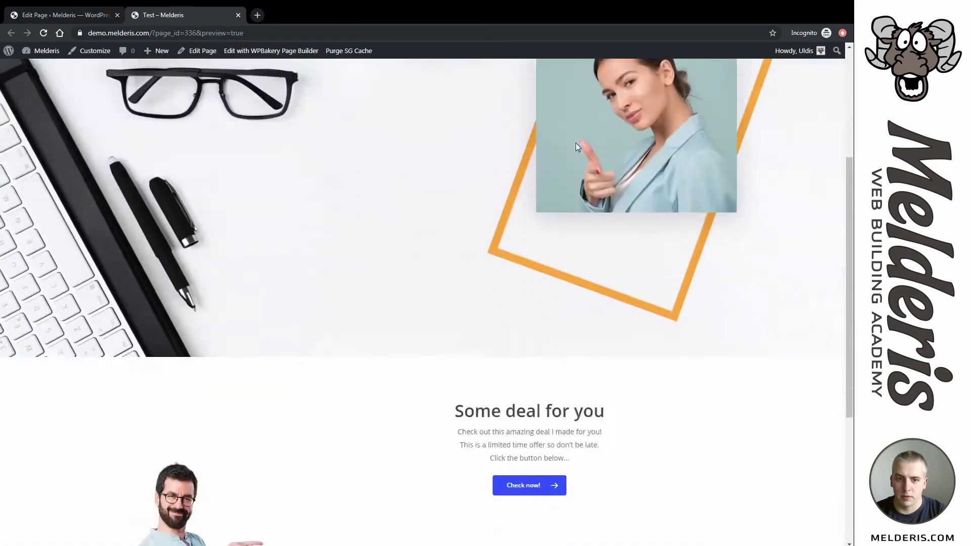
pyautogui.scroll(3, 371, 306)
pyautogui.scroll(-2, 624, 355)
pyautogui.scroll(2, 598, 286)
pyautogui.scroll(-2, 628, 278)
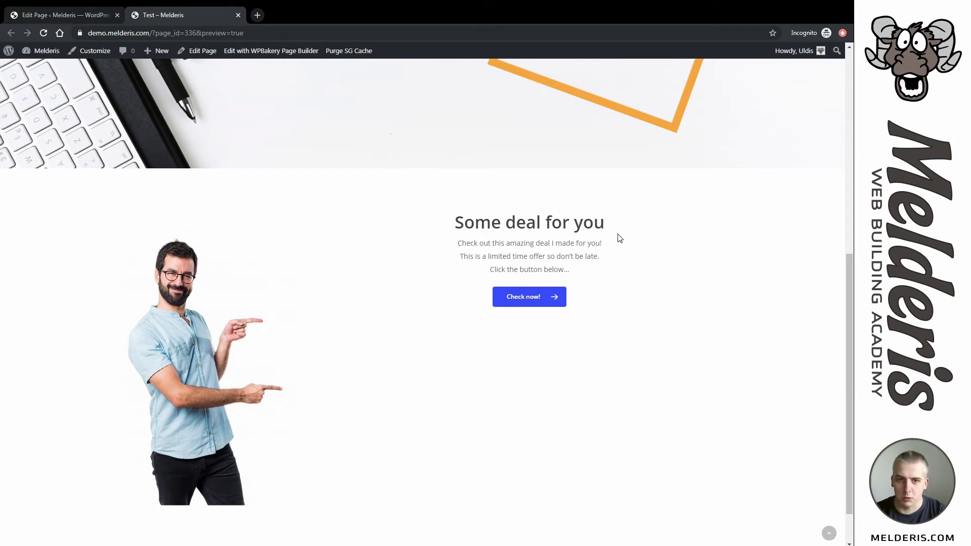
# - Return to the page editor, give the second row equal-height columns with vertically centered column content, and save
pyautogui.click(84, 14)
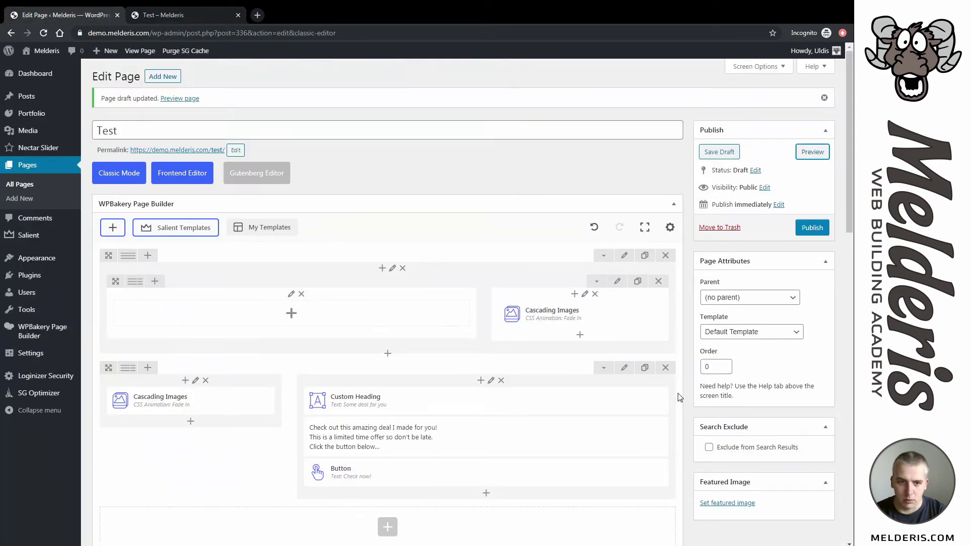
pyautogui.click(624, 368)
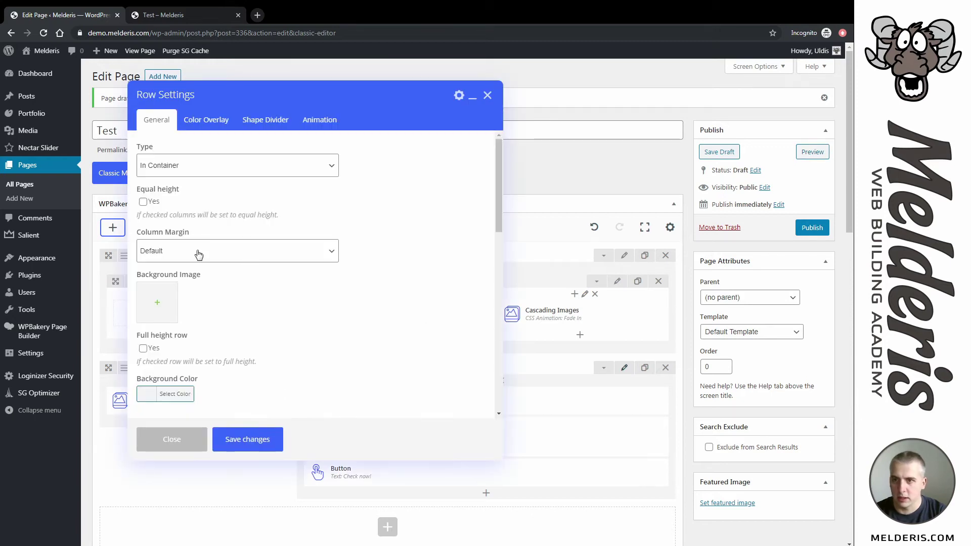
pyautogui.click(143, 201)
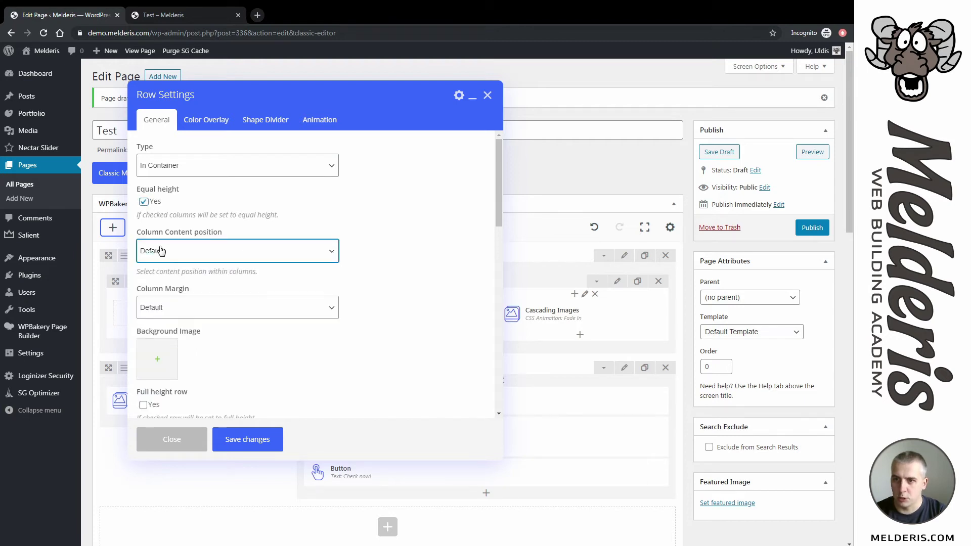
pyautogui.click(158, 309)
pyautogui.click(241, 446)
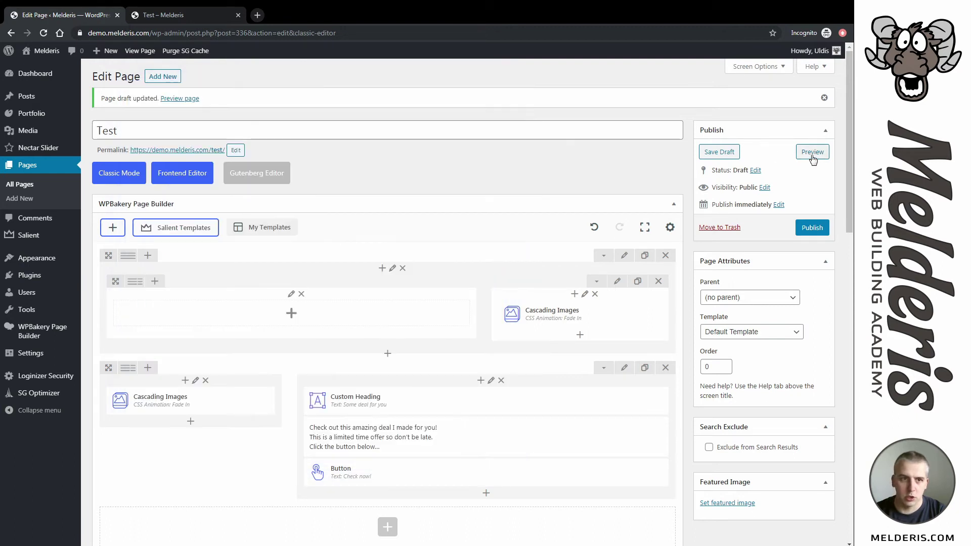
# - Preview the page and check the vertical alignment of the offer content with the man's image while scrolling
pyautogui.click(812, 151)
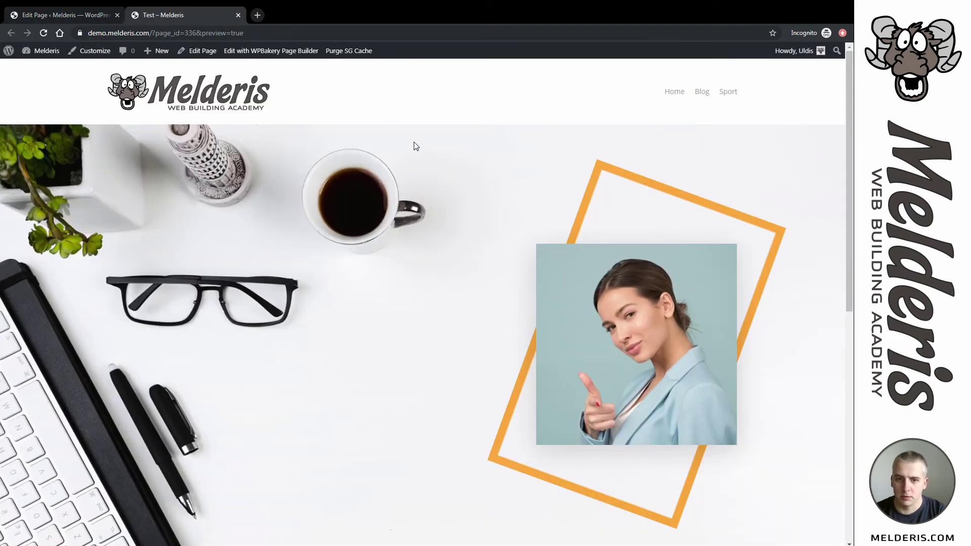
pyautogui.scroll(-9, 394, 152)
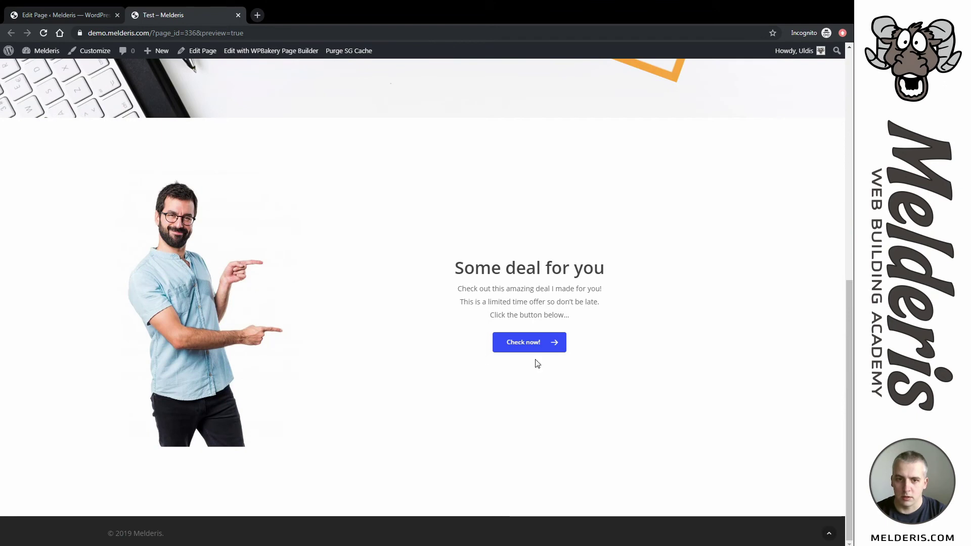
pyautogui.scroll(4, 567, 278)
pyautogui.scroll(-4, 570, 271)
pyautogui.scroll(4, 570, 276)
pyautogui.scroll(-4, 570, 277)
pyautogui.scroll(3, 570, 278)
pyautogui.scroll(-2, 442, 163)
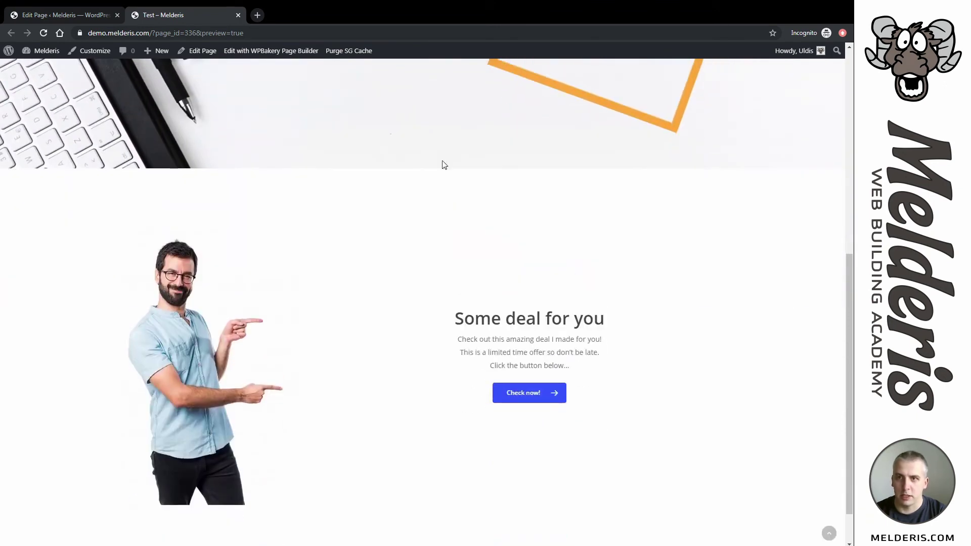
# - Return to the page editor and give the second row's wide column a Fade In From Bottom animation with a 1000 ms delay, saving the settings
pyautogui.click(86, 21)
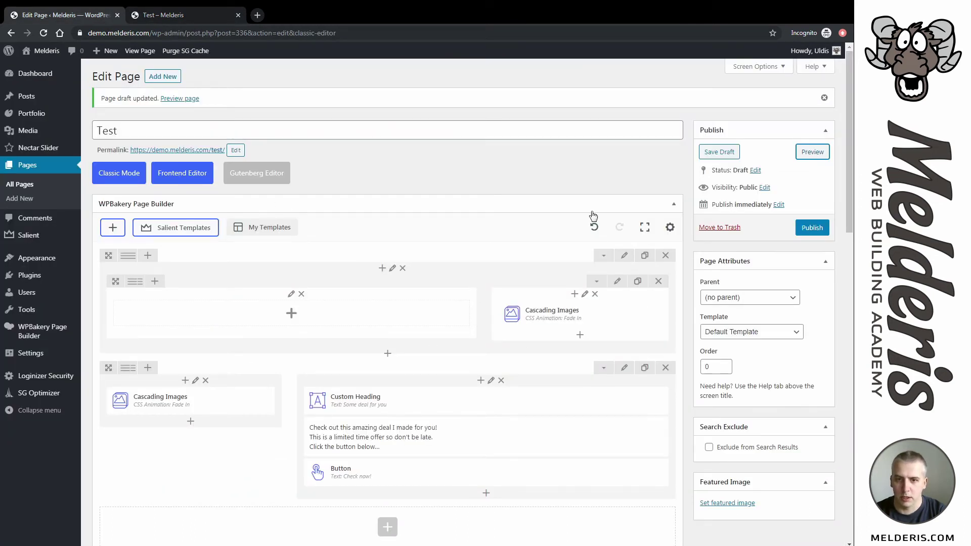
pyautogui.click(491, 380)
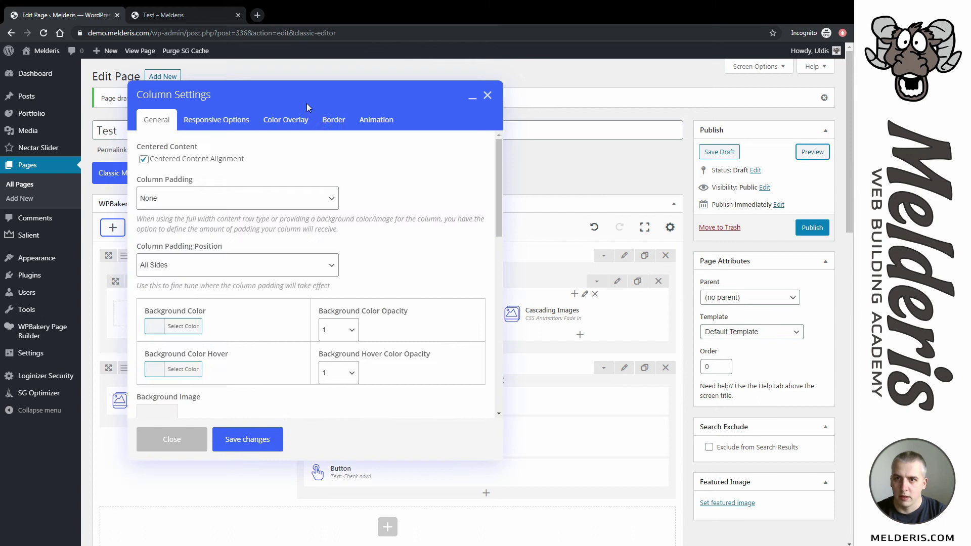
pyautogui.click(373, 120)
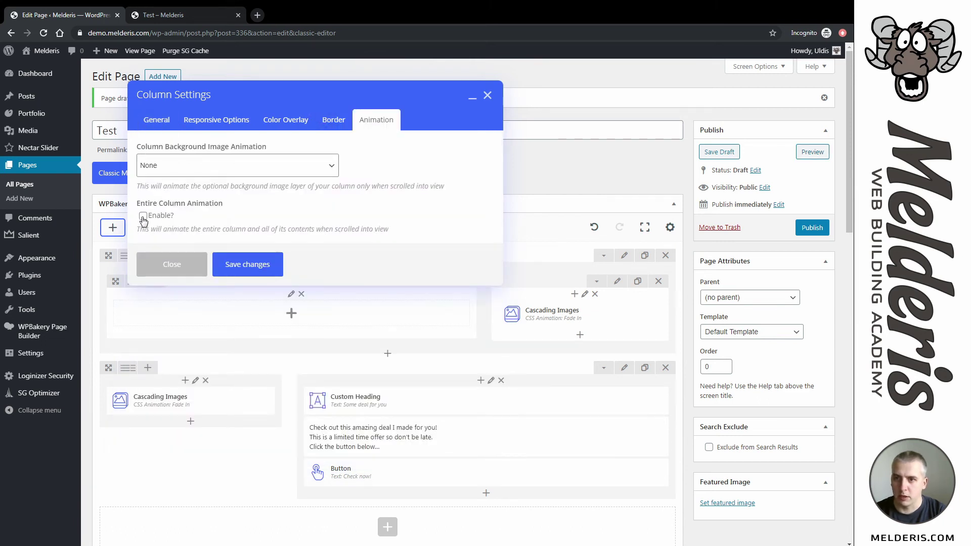
pyautogui.click(143, 216)
pyautogui.click(179, 272)
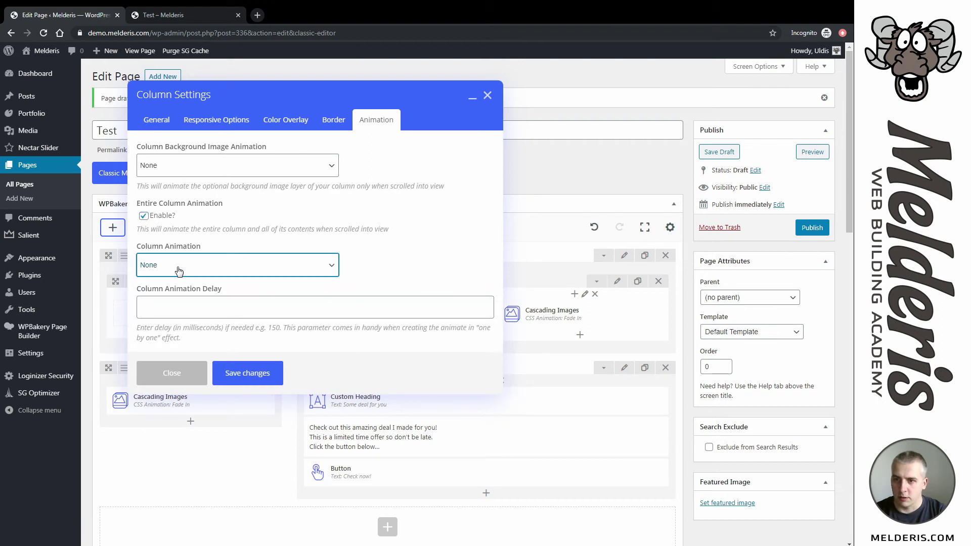
pyautogui.click(232, 351)
pyautogui.click(166, 308)
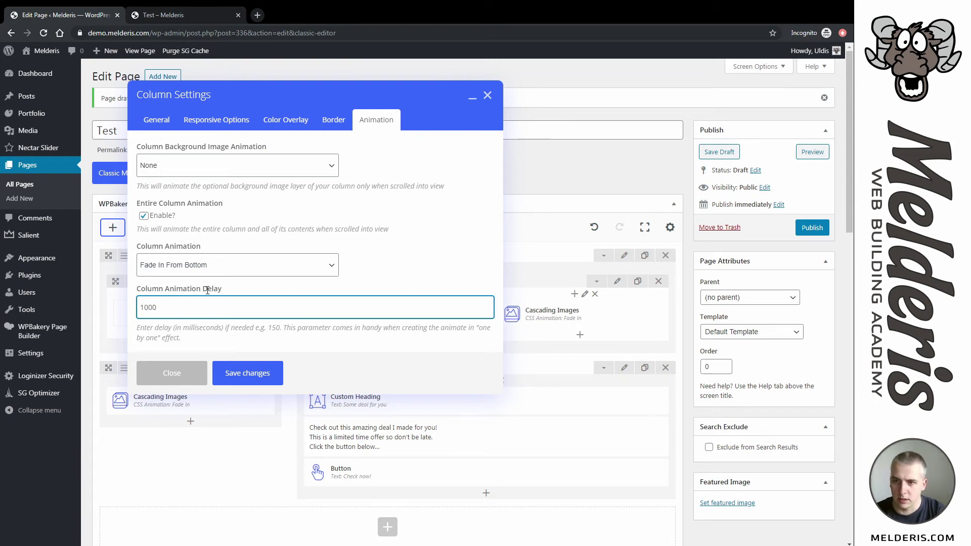
pyautogui.click(248, 383)
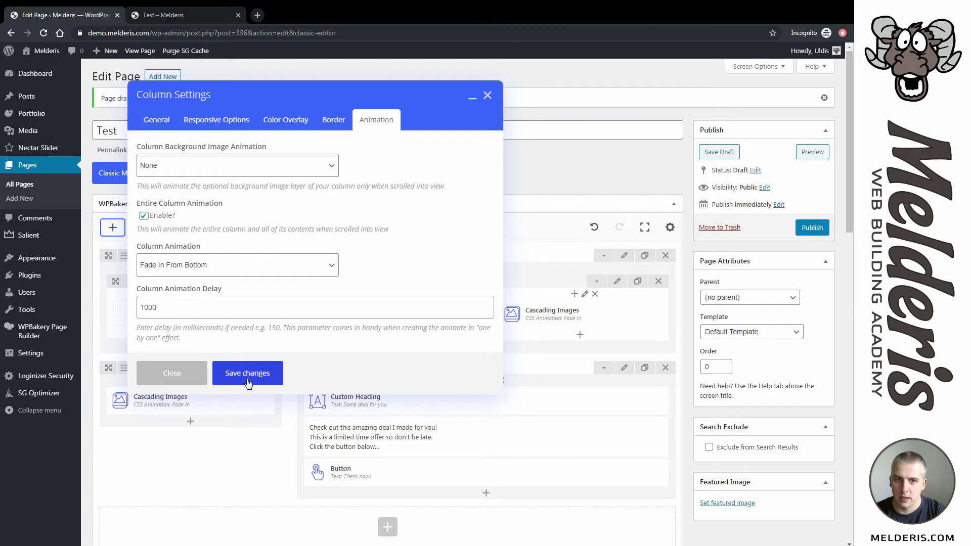
# - Preview the page and examine the fade-in animation of the offer content beside the man's image while scrolling
pyautogui.click(812, 151)
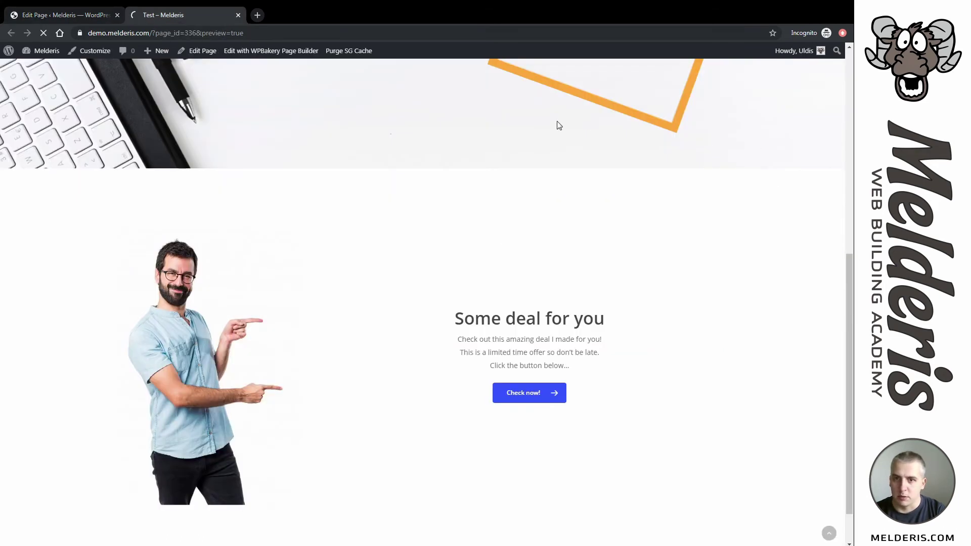
pyautogui.scroll(-10, 614, 117)
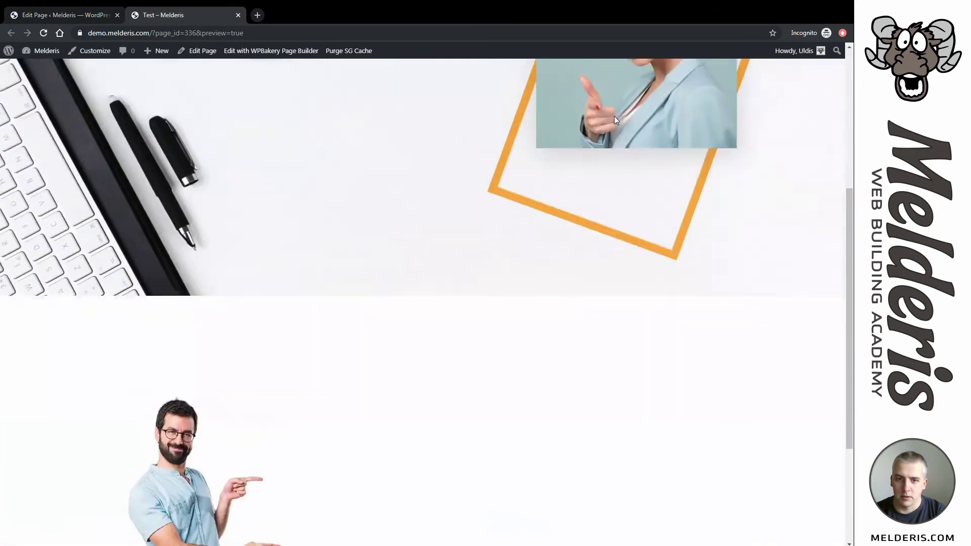
pyautogui.scroll(3, 313, 318)
pyautogui.scroll(-3, 368, 278)
pyautogui.scroll(4, 404, 289)
pyautogui.scroll(-4, 404, 290)
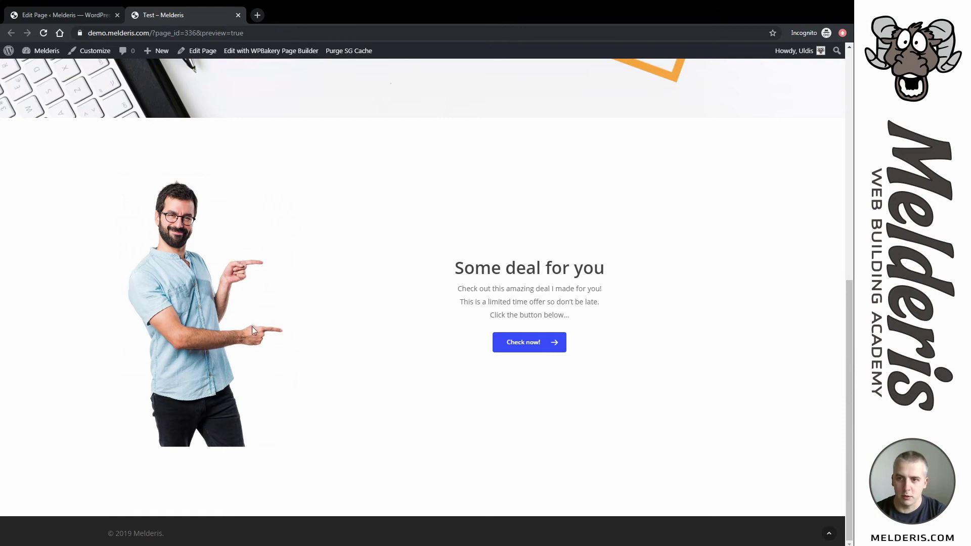
pyautogui.scroll(1, 252, 326)
pyautogui.scroll(-1, 299, 338)
pyautogui.scroll(1, 213, 238)
pyautogui.scroll(-1, 238, 318)
pyautogui.scroll(6, 638, 332)
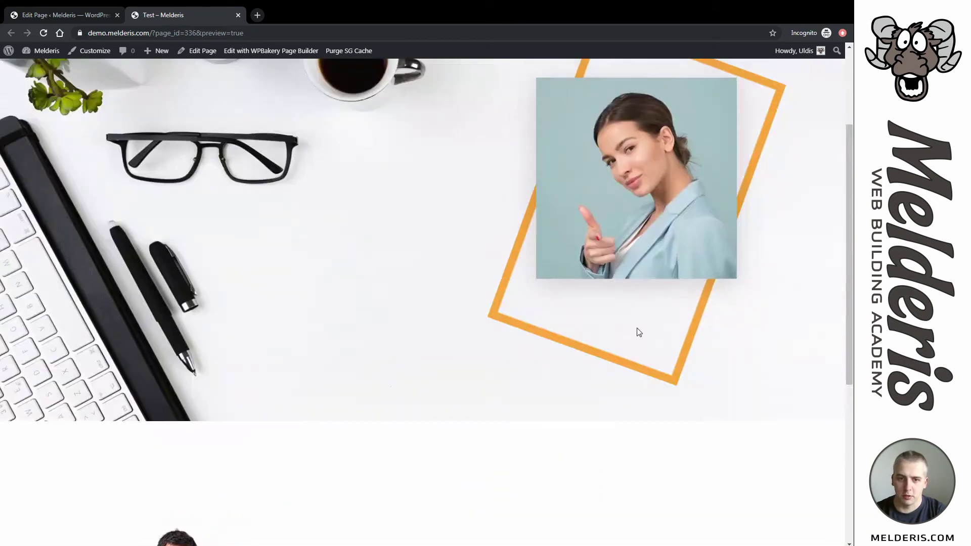
pyautogui.scroll(-3, 347, 371)
pyautogui.scroll(-3, 509, 329)
pyautogui.scroll(5, 511, 331)
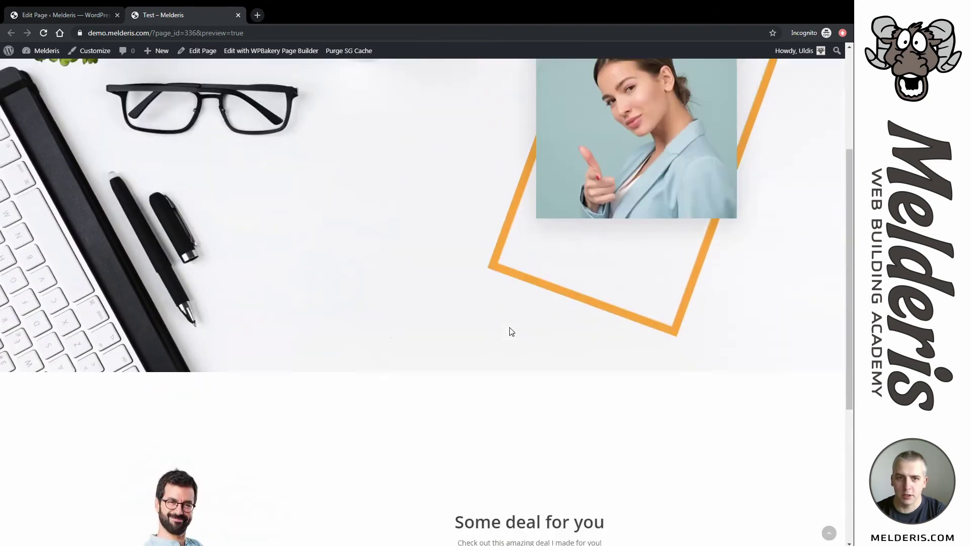
pyautogui.scroll(4, 556, 313)
pyautogui.scroll(-2, 470, 311)
pyautogui.scroll(2, 657, 263)
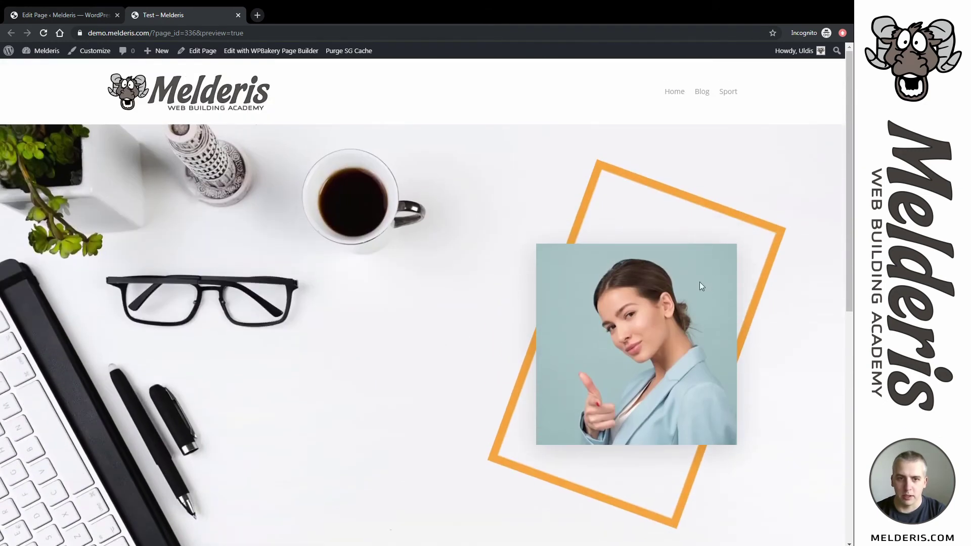
pyautogui.scroll(-6, 700, 283)
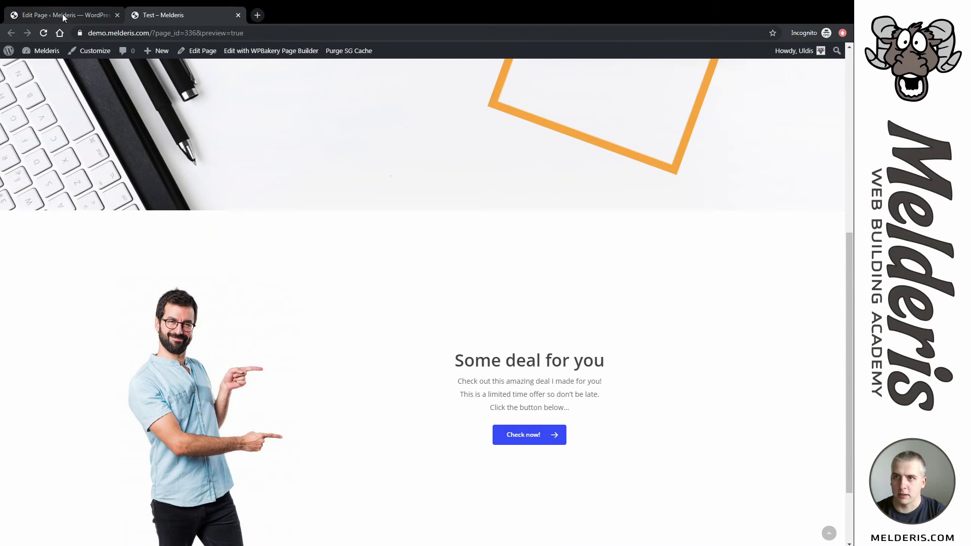
# - Return to the page editor and add a third row split into quarter, half and quarter-width columns
pyautogui.click(64, 18)
pyautogui.scroll(-3, 423, 310)
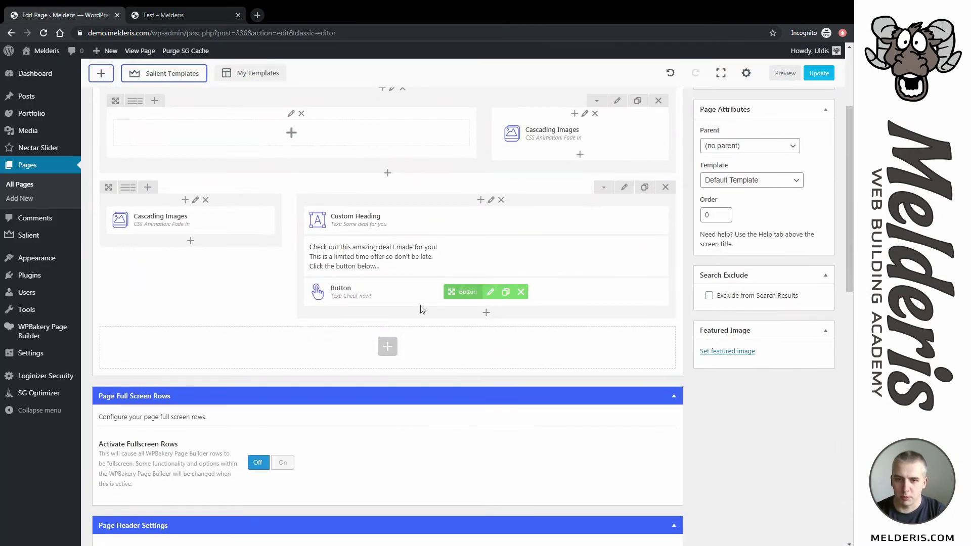
pyautogui.click(386, 346)
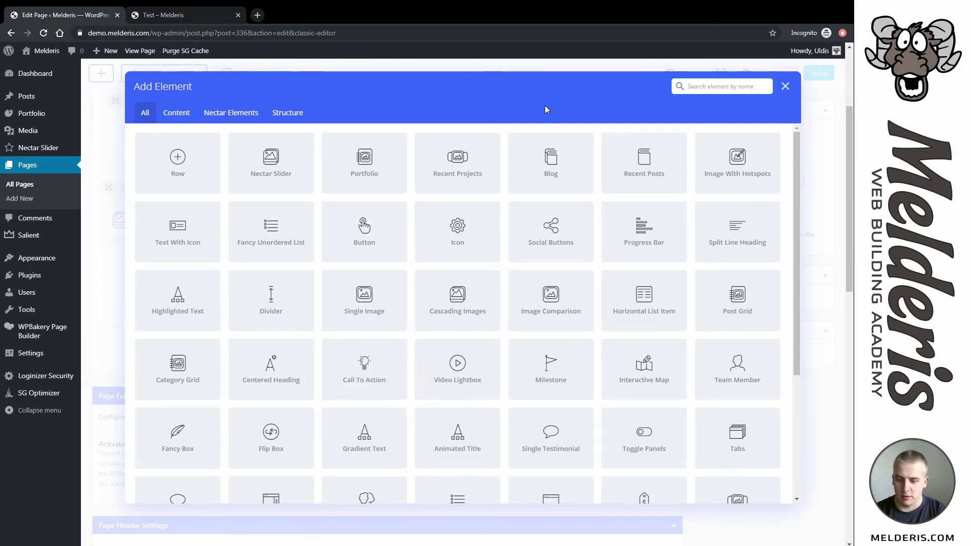
pyautogui.click(192, 172)
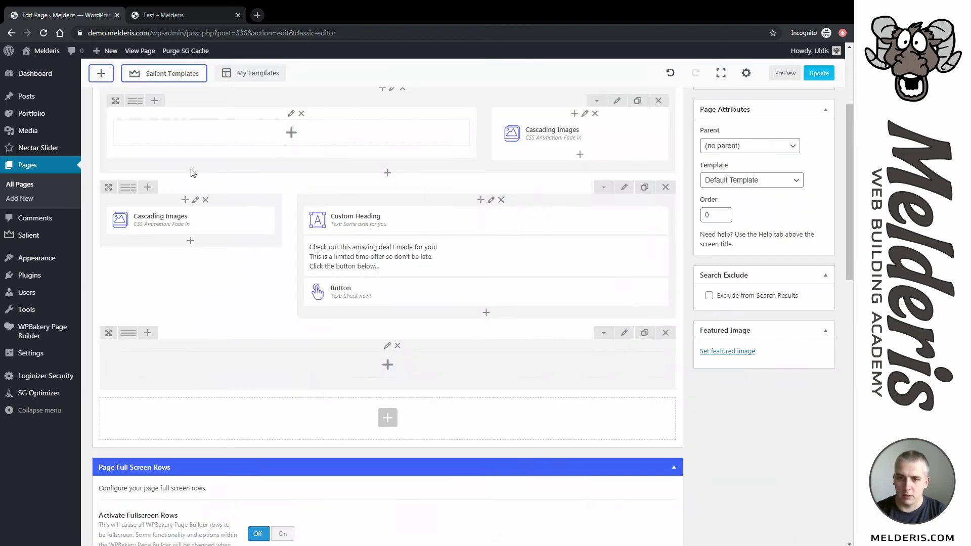
pyautogui.moveTo(127, 333)
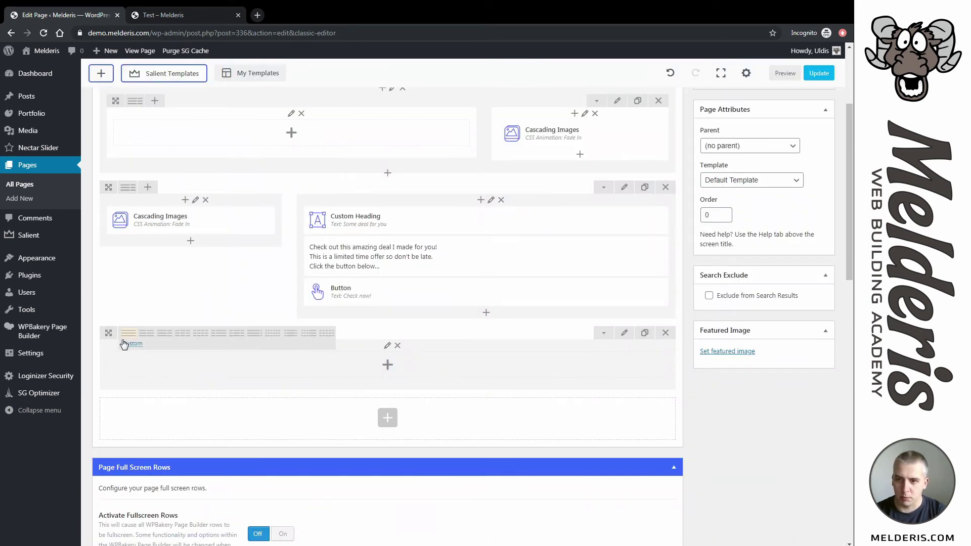
pyautogui.click(240, 337)
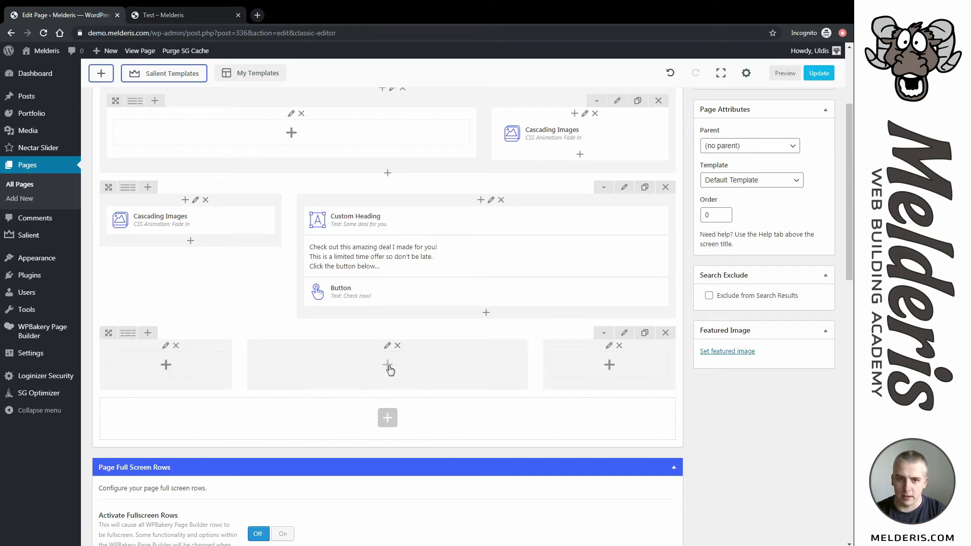
# - Set the underwater image mari.jpg from the media library as the third row's background image
pyautogui.click(624, 332)
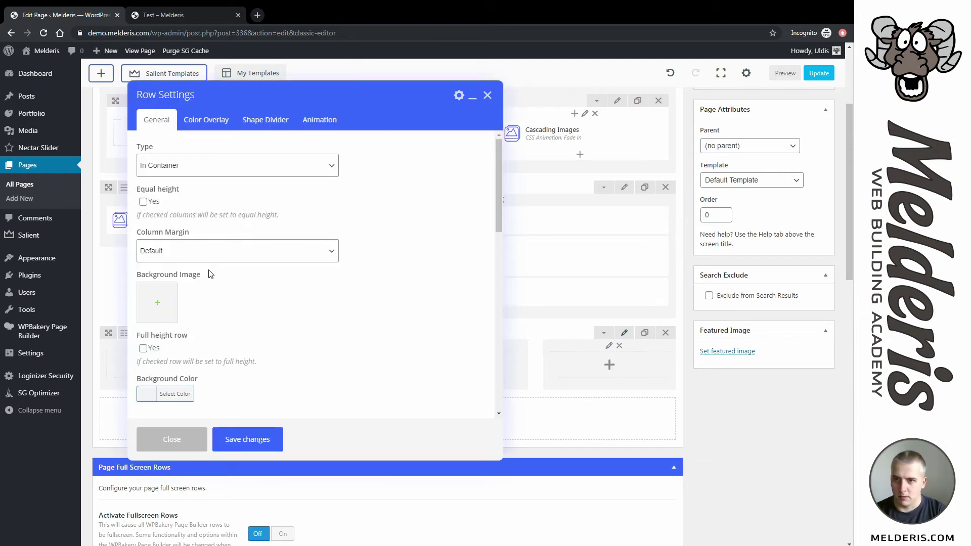
pyautogui.click(160, 303)
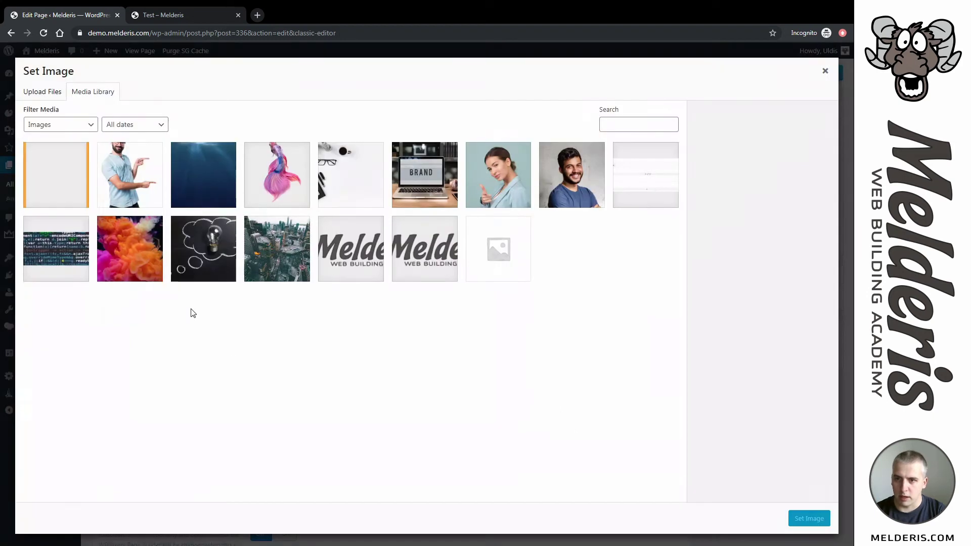
pyautogui.click(202, 176)
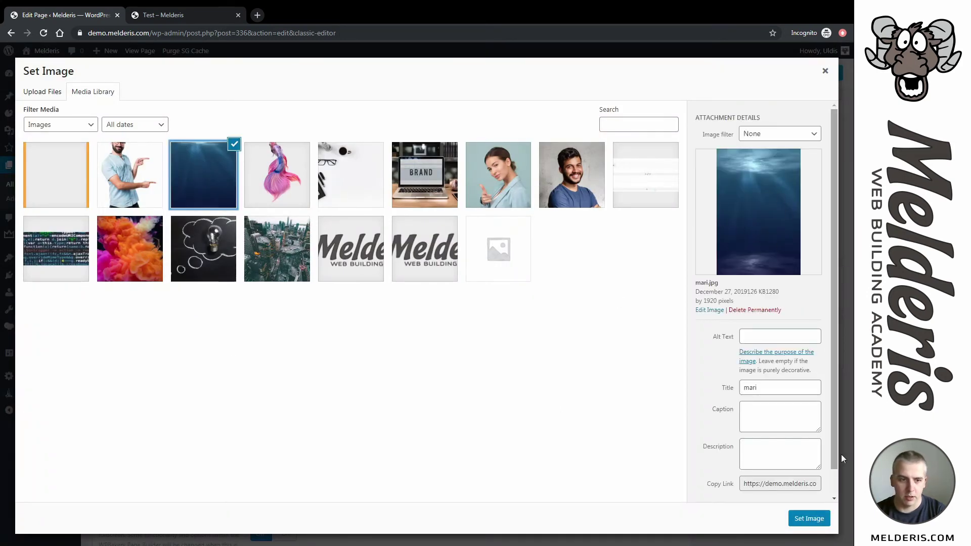
pyautogui.click(810, 519)
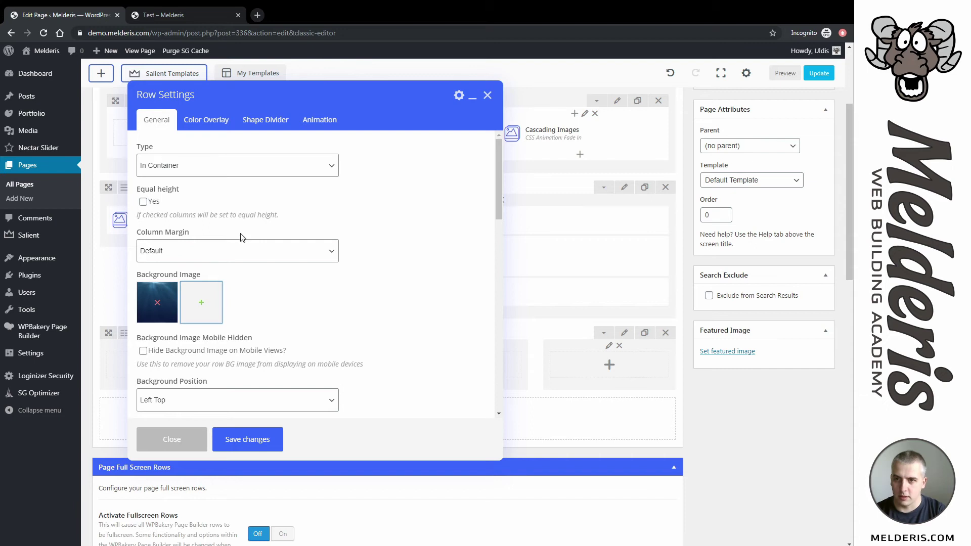
# - Enable Full height row for the third row and save the row settings
pyautogui.scroll(-1, 235, 255)
pyautogui.scroll(-2, 163, 267)
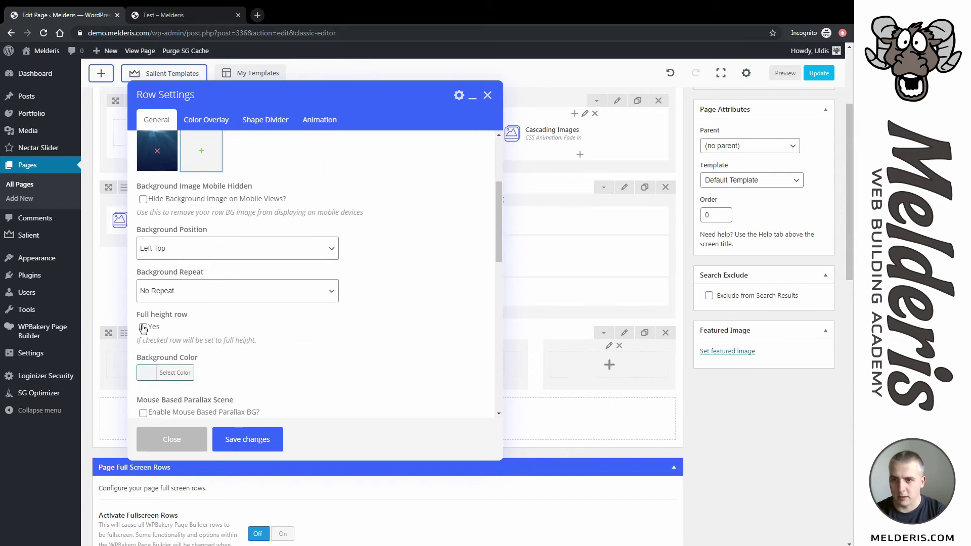
pyautogui.click(144, 327)
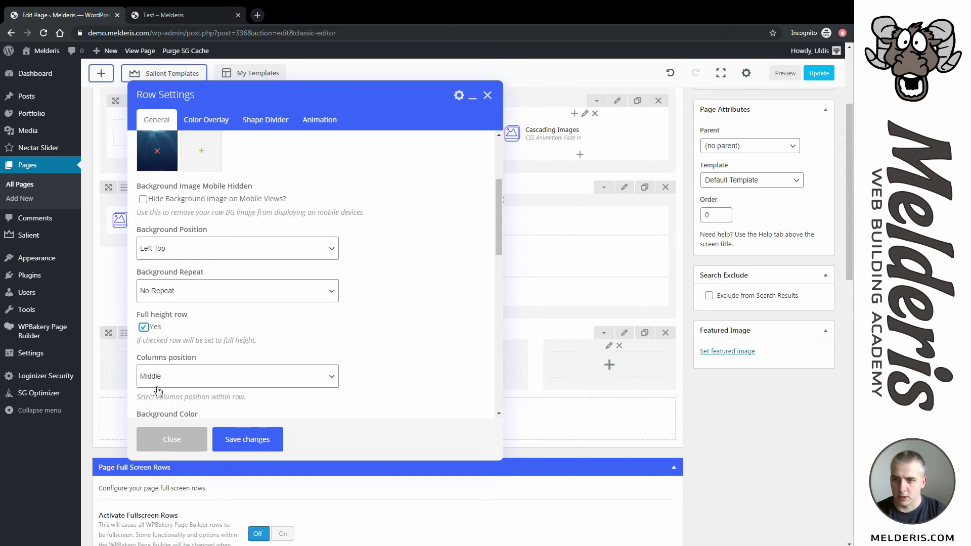
pyautogui.click(239, 444)
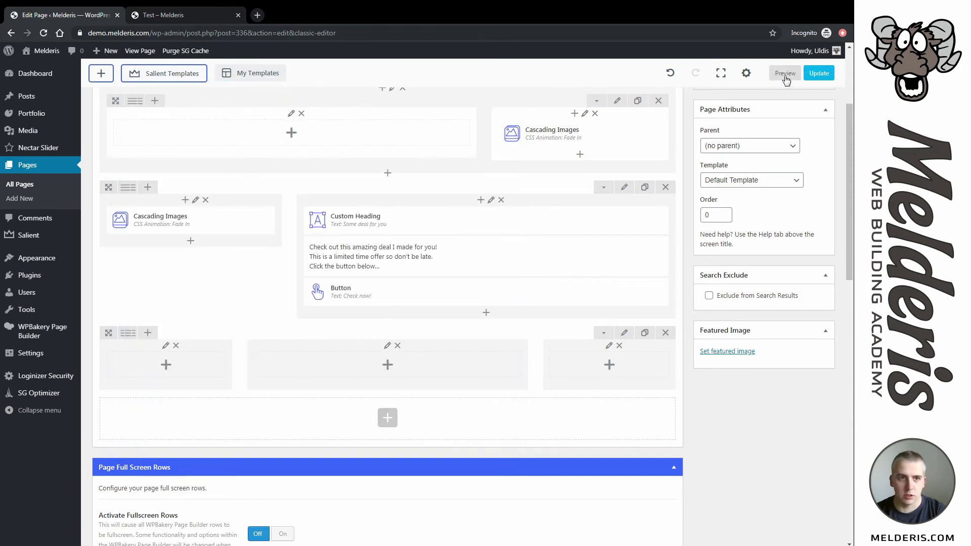
# - Preview the page and check the width and height of the third row's underwater background
pyautogui.click(785, 73)
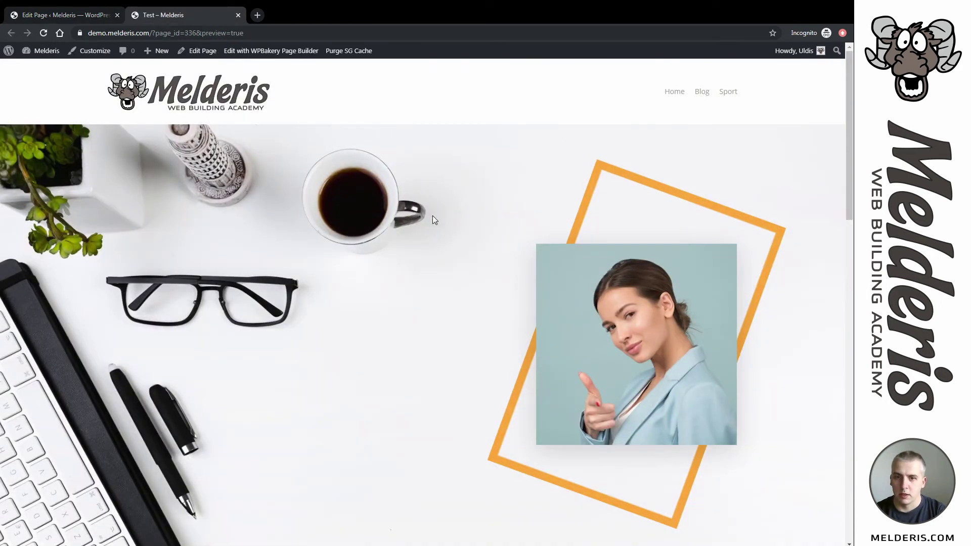
pyautogui.scroll(-10, 432, 215)
pyautogui.scroll(-8, 435, 214)
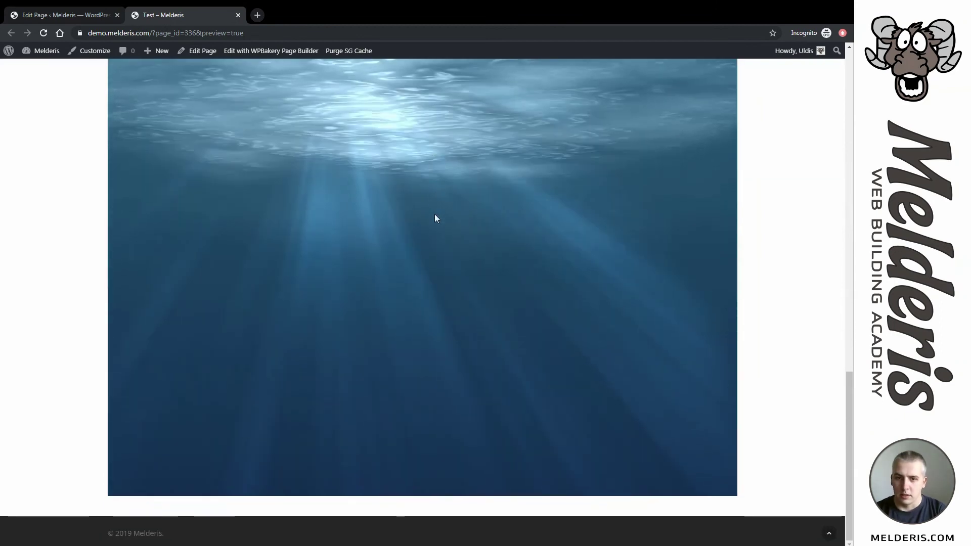
pyautogui.scroll(5, 494, 310)
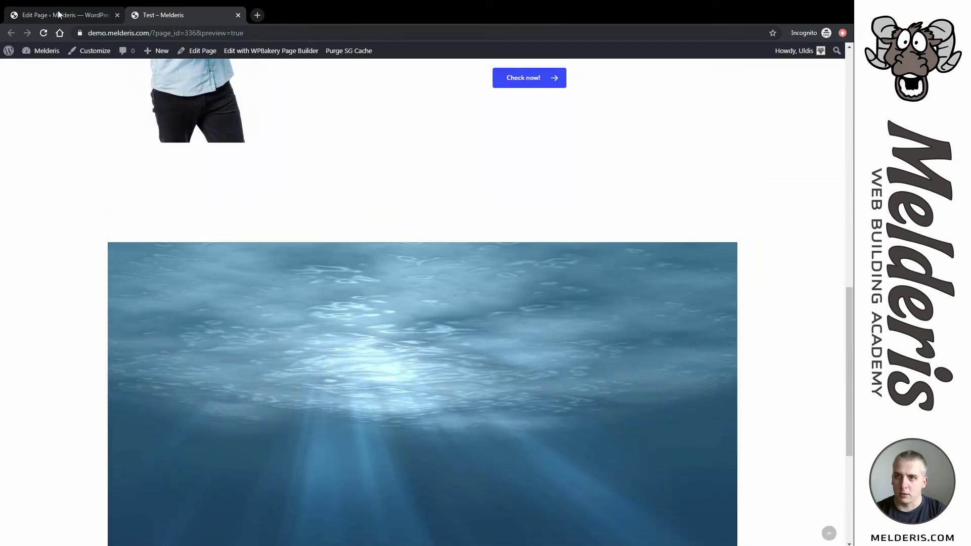
# - Return to the page editor, change the third row's type so its background spans the full page width, and save
pyautogui.click(59, 14)
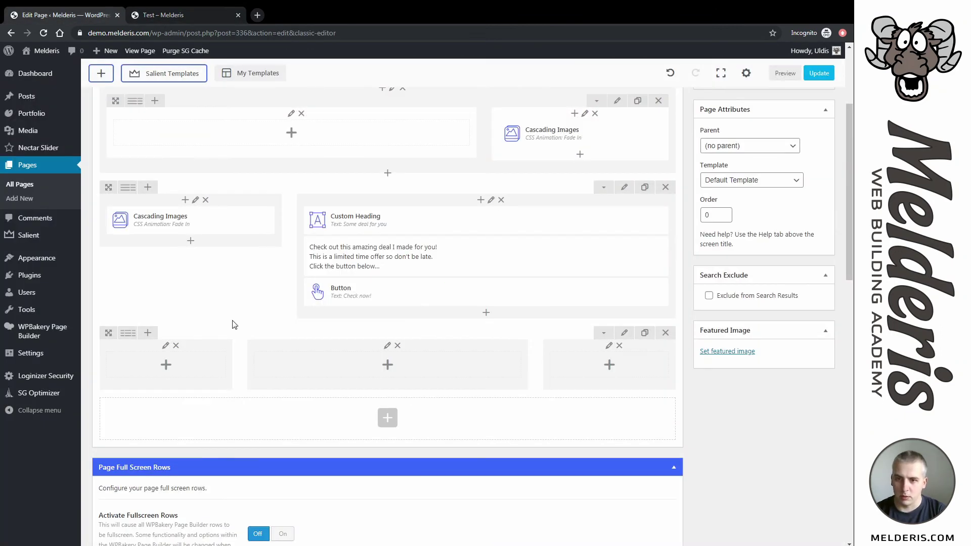
pyautogui.click(624, 333)
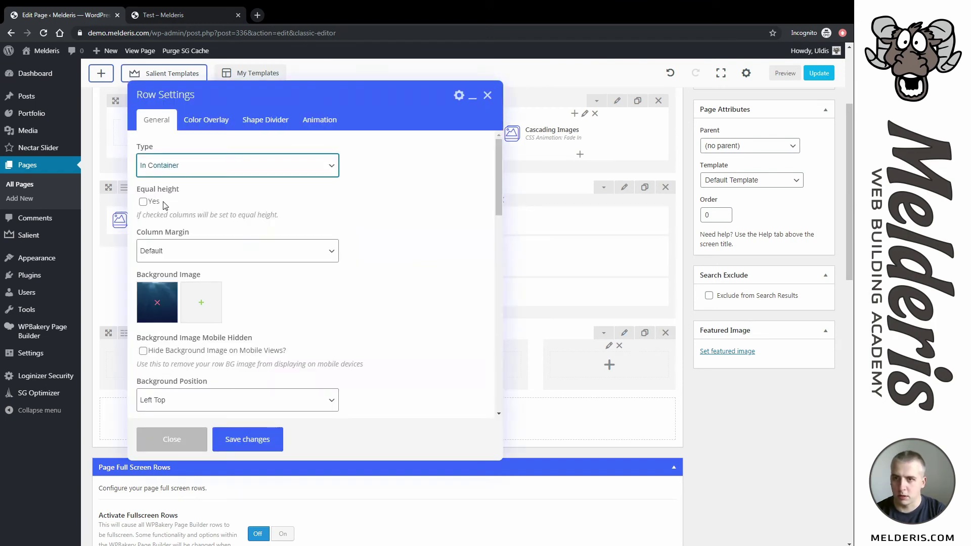
pyautogui.press('Down')
pyautogui.click(248, 440)
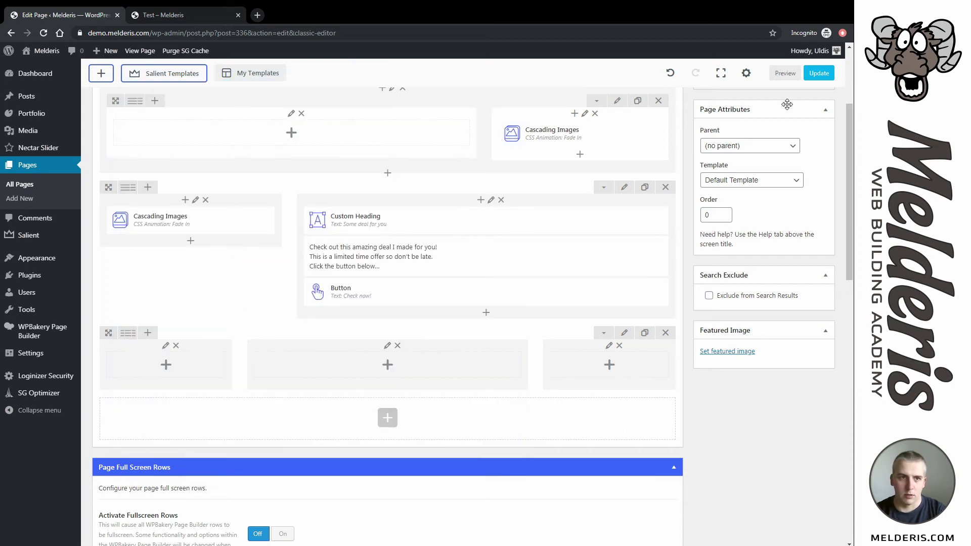
# - Preview the page, check how the third row's background fills the page width, and return to the page editor
pyautogui.click(785, 73)
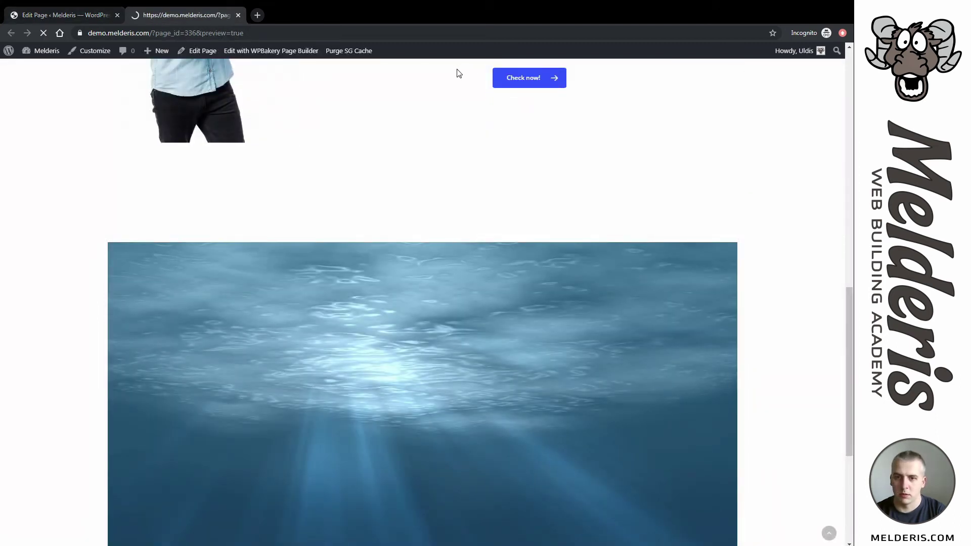
pyautogui.scroll(-10, 431, 107)
pyautogui.scroll(-8, 430, 104)
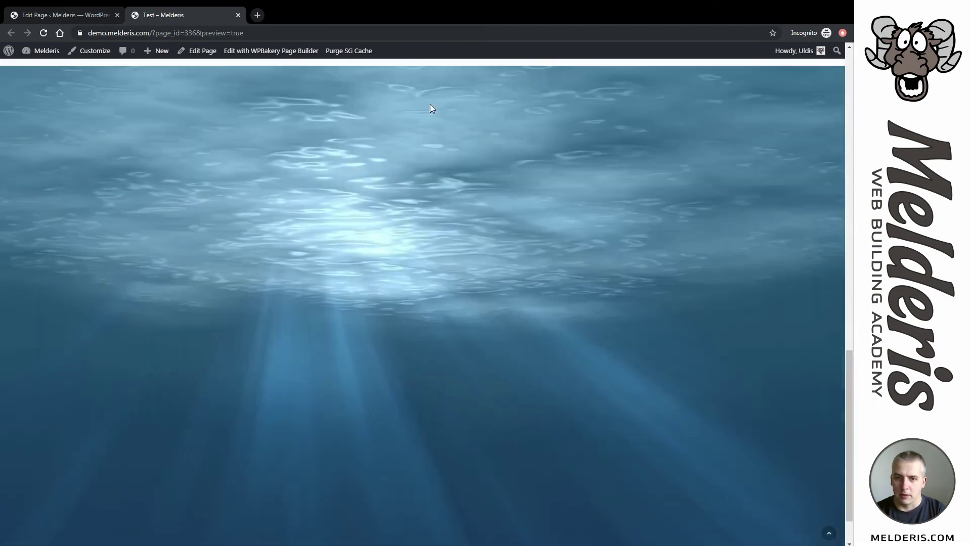
pyautogui.scroll(5, 484, 192)
pyautogui.scroll(-2, 484, 196)
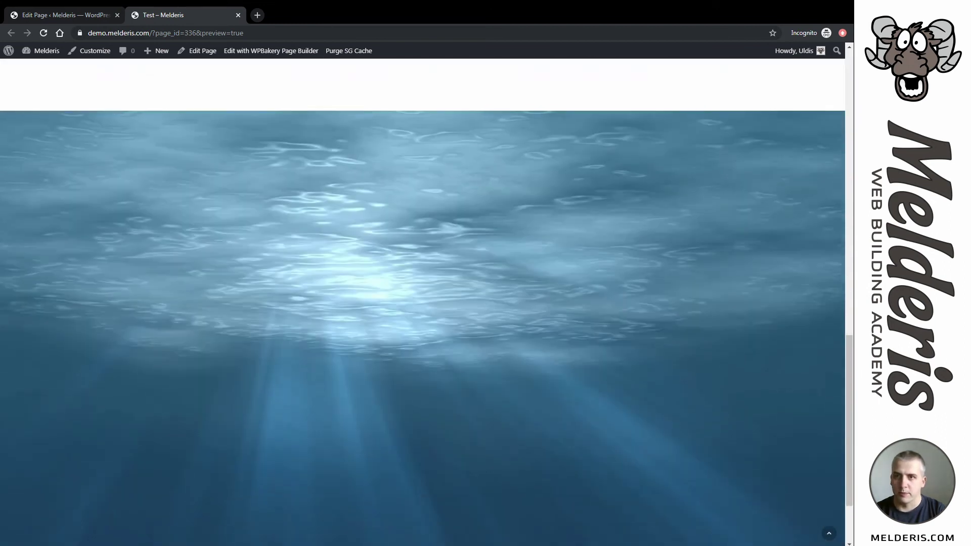
pyautogui.click(68, 16)
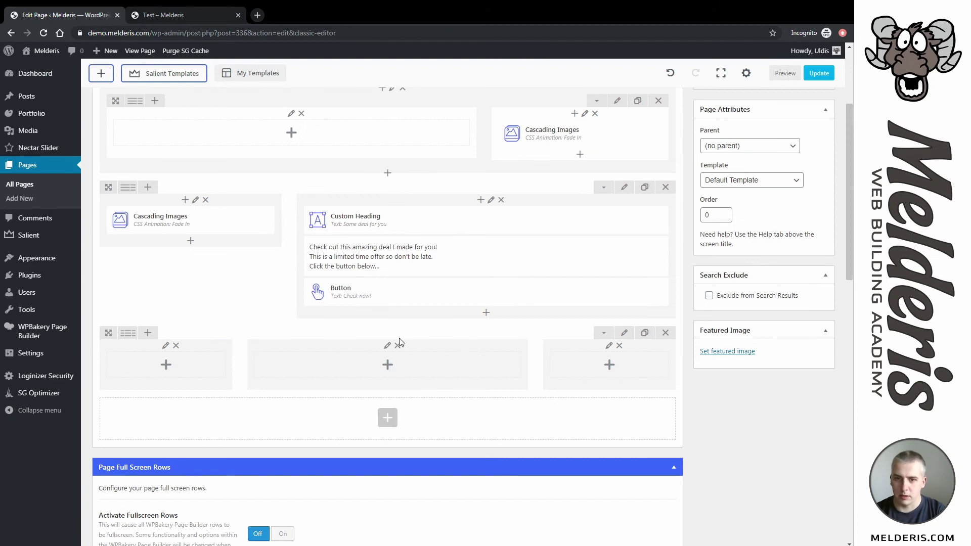
# - Add a Cascading Images element to the third row's middle column and set its Layer #1 background color to transparent
pyautogui.click(387, 365)
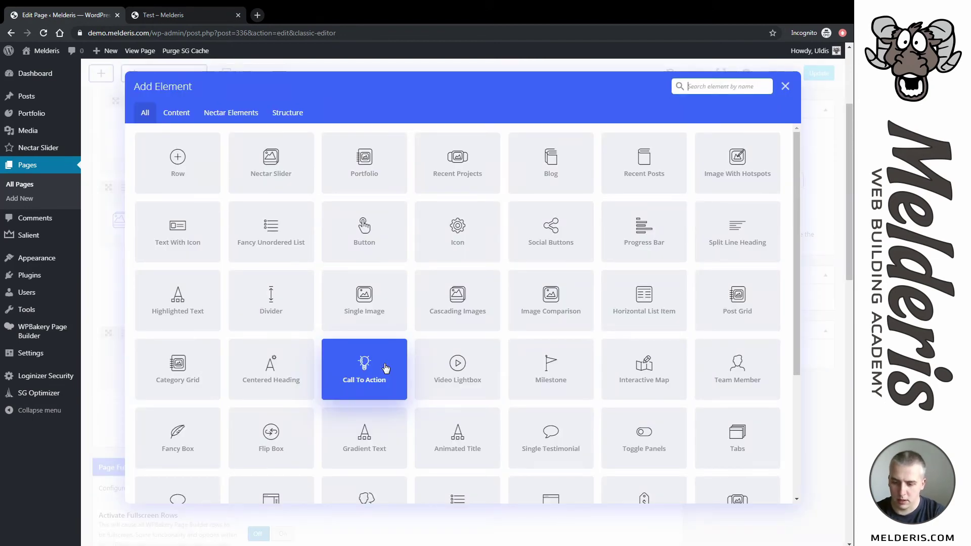
pyautogui.write('cas')
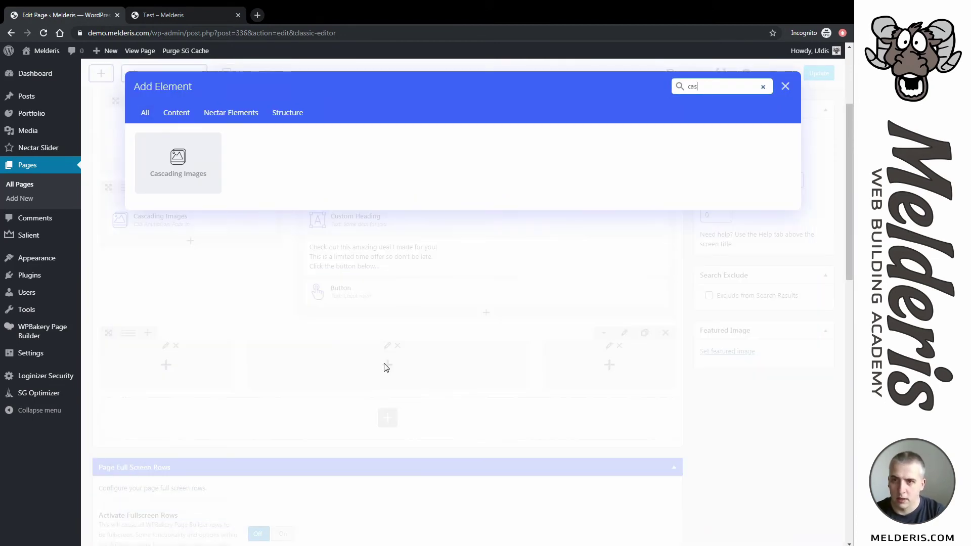
pyautogui.click(193, 148)
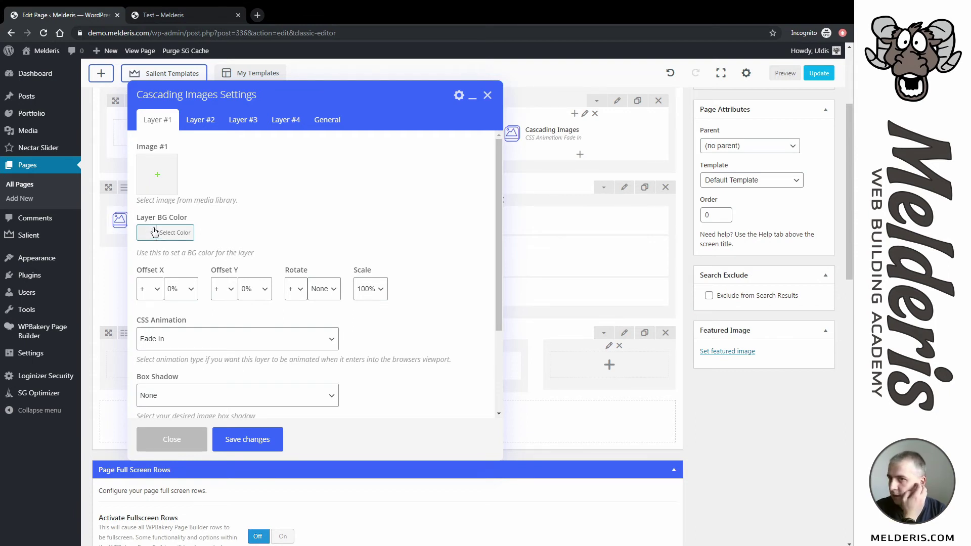
pyautogui.click(172, 232)
pyautogui.click(220, 233)
pyautogui.write('transparent')
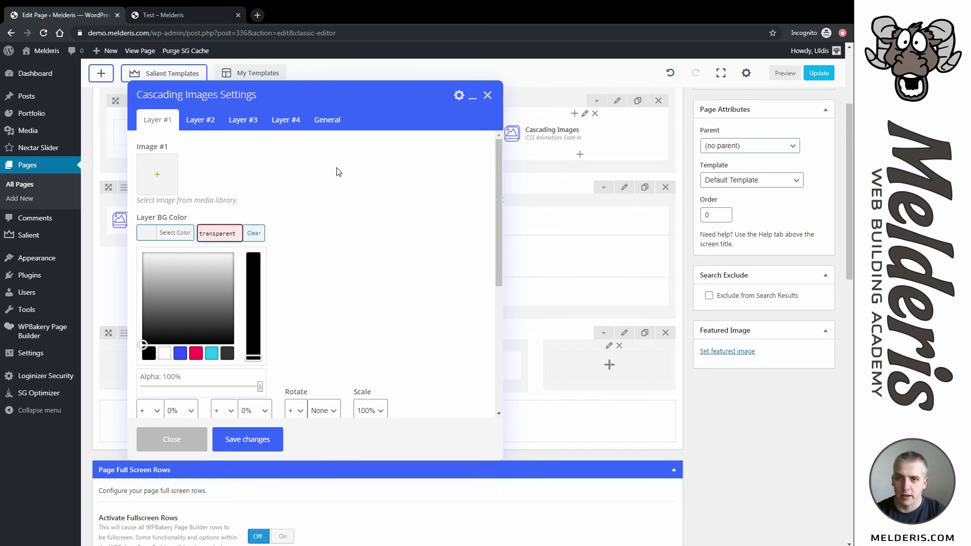
# - Enable parallax scrolling for the element, set fish.png as the Layer #2 image, and save the changes
pyautogui.click(328, 120)
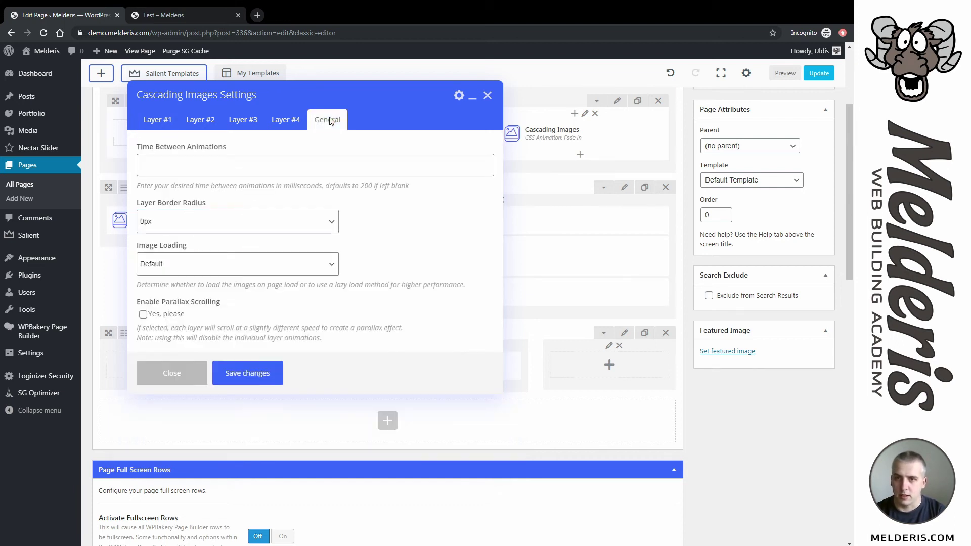
pyautogui.click(143, 315)
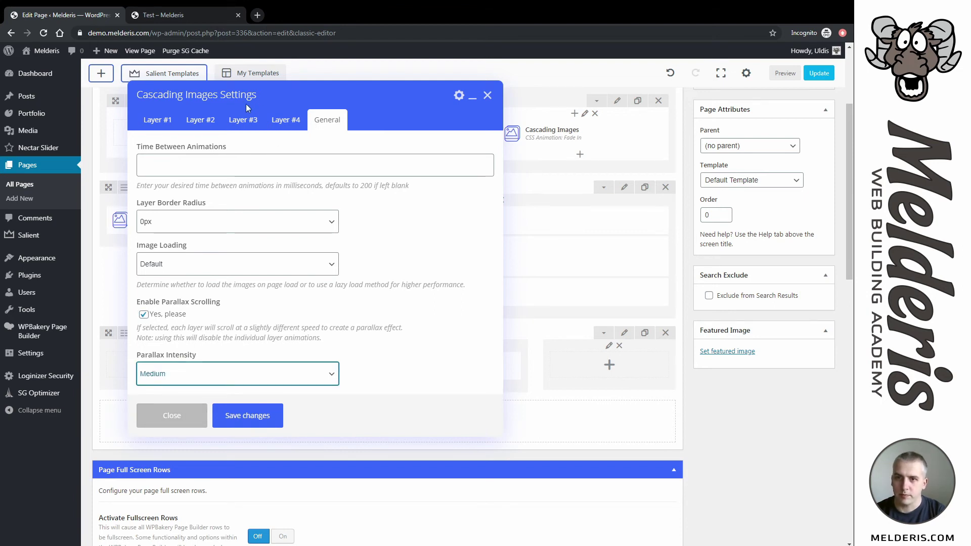
pyautogui.click(205, 122)
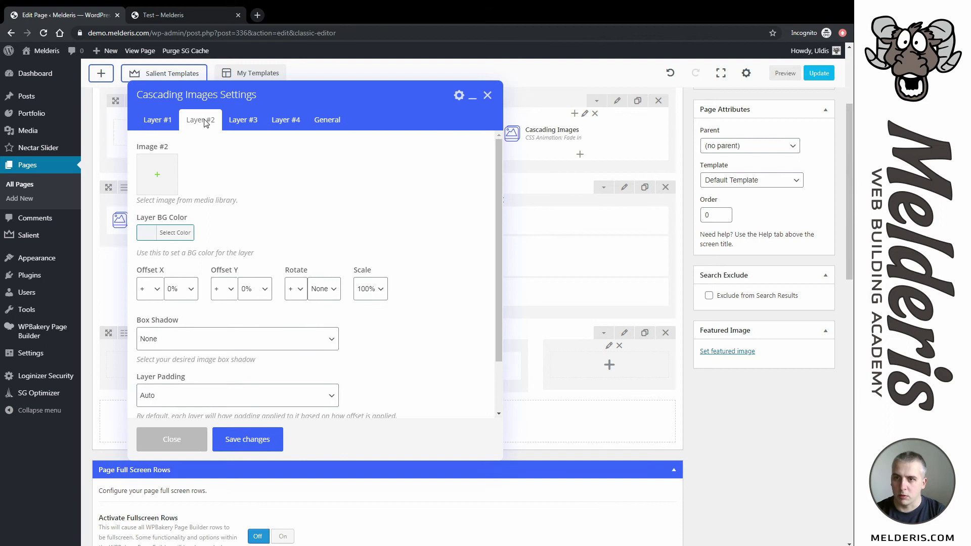
pyautogui.click(158, 178)
pyautogui.click(291, 176)
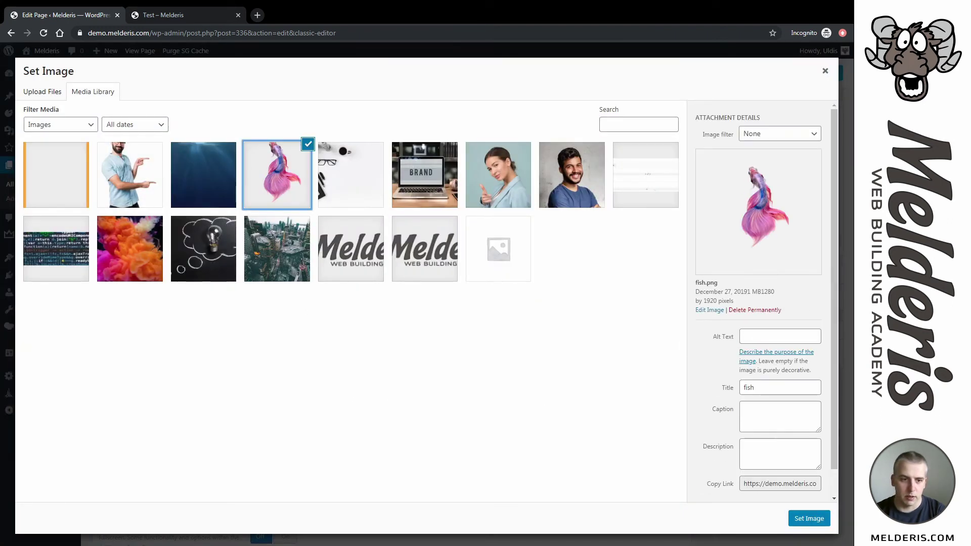
pyautogui.click(808, 519)
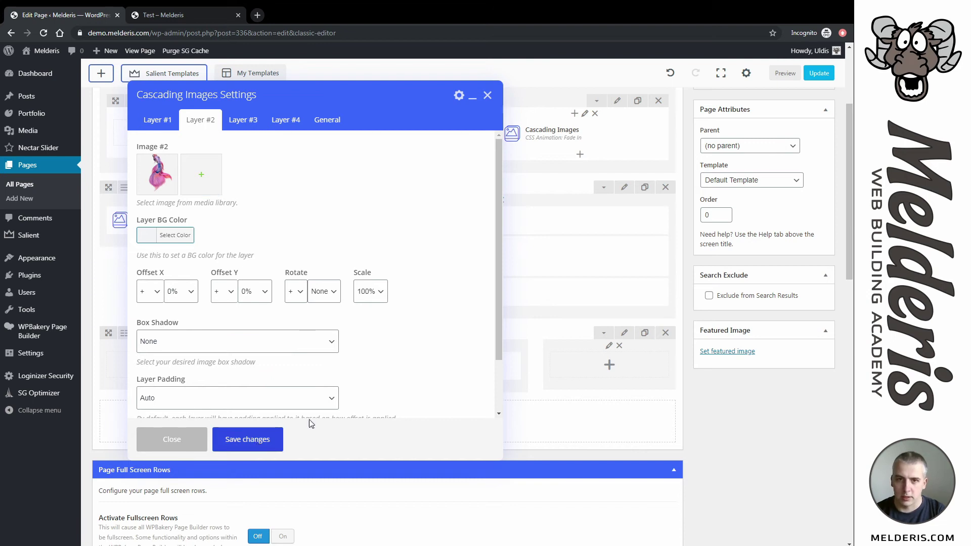
pyautogui.click(247, 438)
# - Preview the page and check how the fish moves over the underwater background while scrolling
pyautogui.click(785, 72)
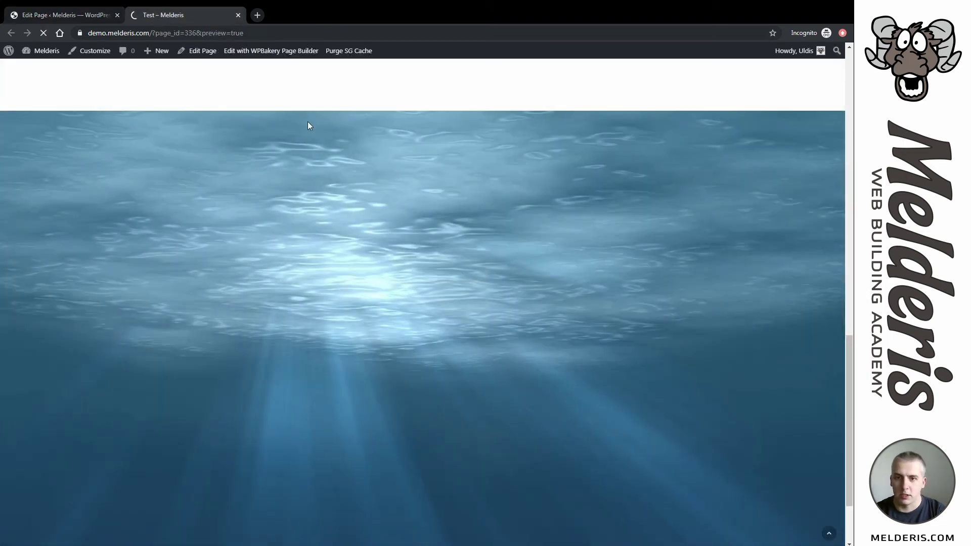
pyautogui.scroll(-4, 438, 208)
pyautogui.scroll(-10, 437, 211)
pyautogui.scroll(4, 438, 211)
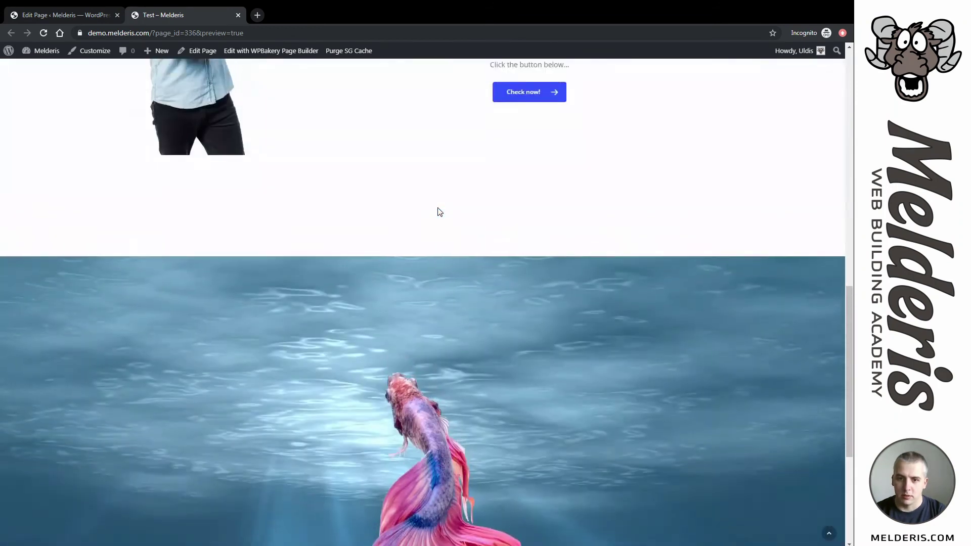
pyautogui.scroll(-5, 438, 211)
pyautogui.scroll(5, 438, 211)
pyautogui.scroll(-3, 438, 212)
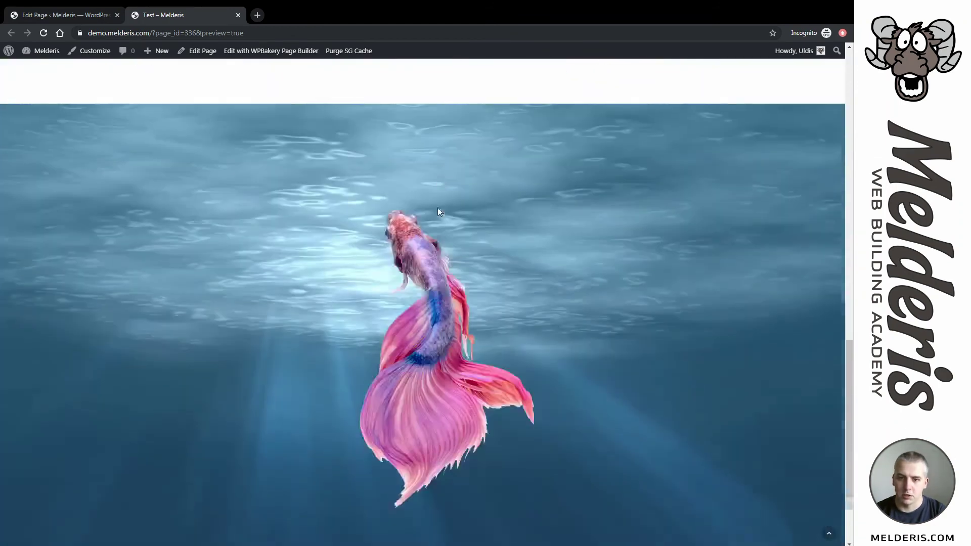
pyautogui.scroll(4, 438, 211)
pyautogui.scroll(-6, 438, 211)
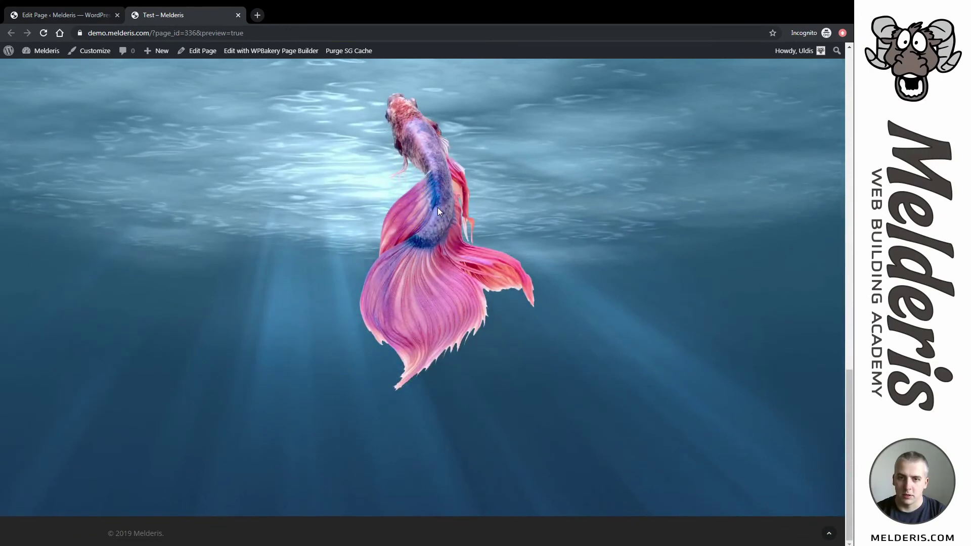
pyautogui.scroll(5, 438, 211)
pyautogui.scroll(-5, 437, 211)
pyautogui.scroll(4, 437, 211)
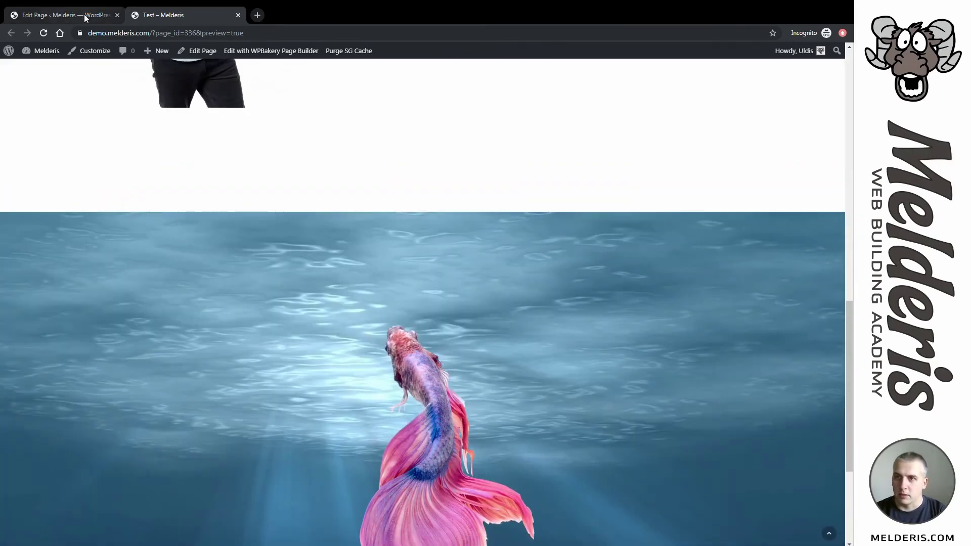
# - In the page editor, set the third row's fish image in Layer #2 to Offset X +15% and Layer Padding None, and save
pyautogui.click(84, 15)
pyautogui.click(405, 369)
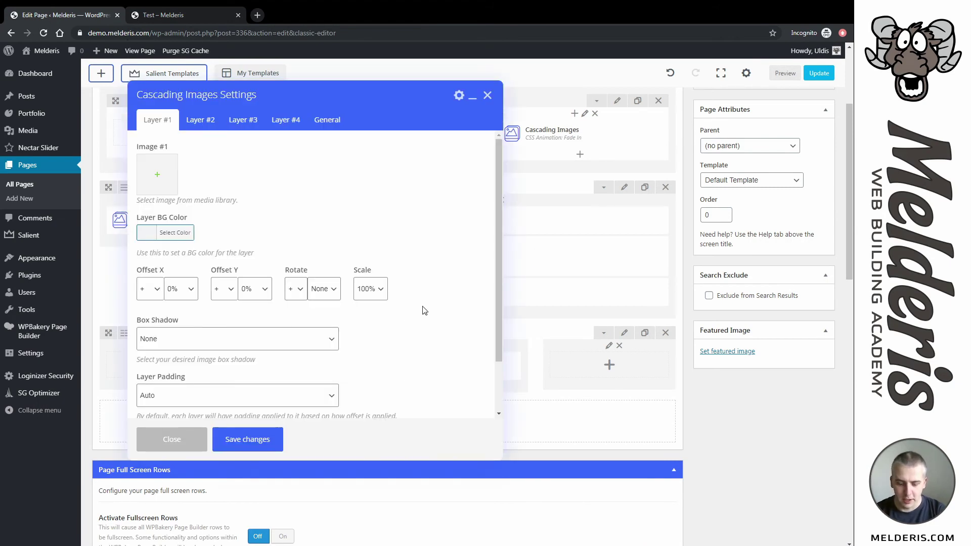
pyautogui.click(198, 122)
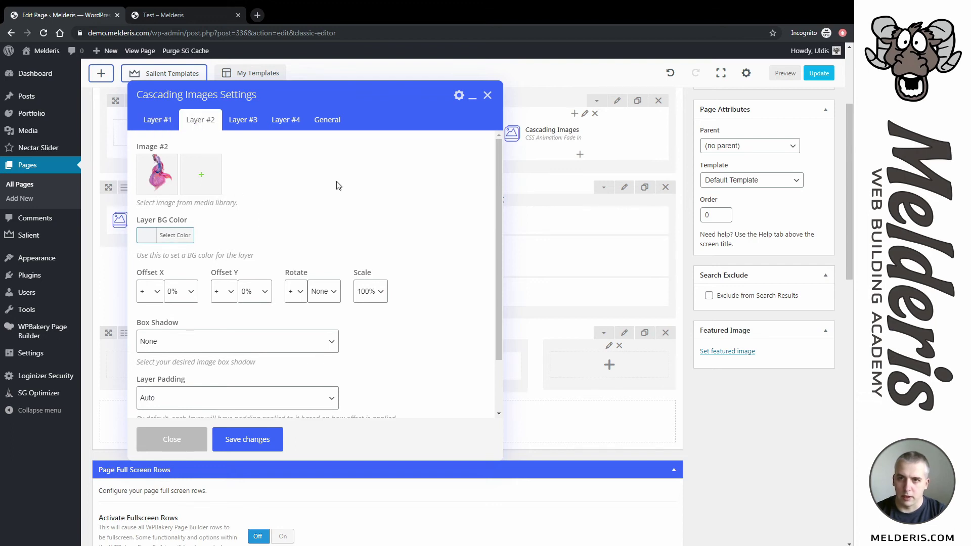
pyautogui.click(184, 292)
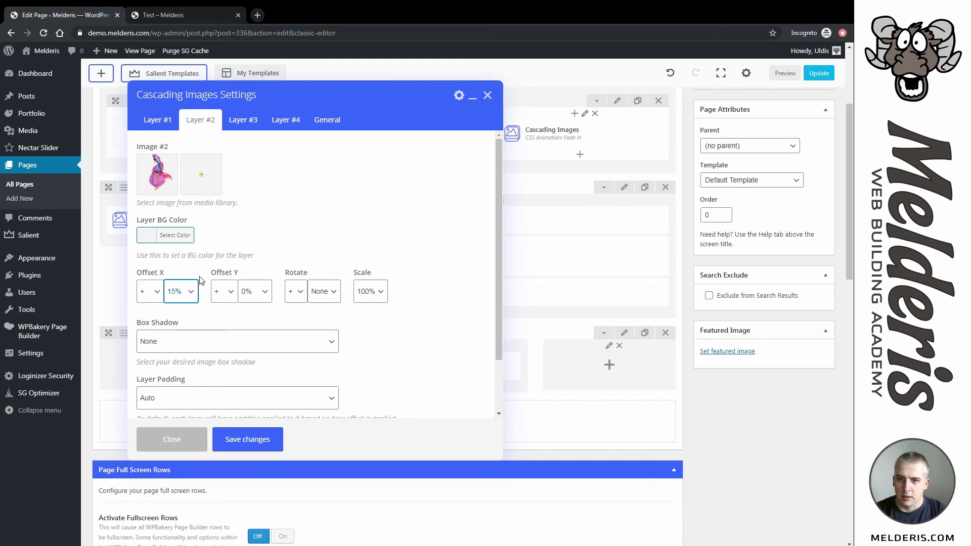
pyautogui.click(176, 402)
pyautogui.click(168, 427)
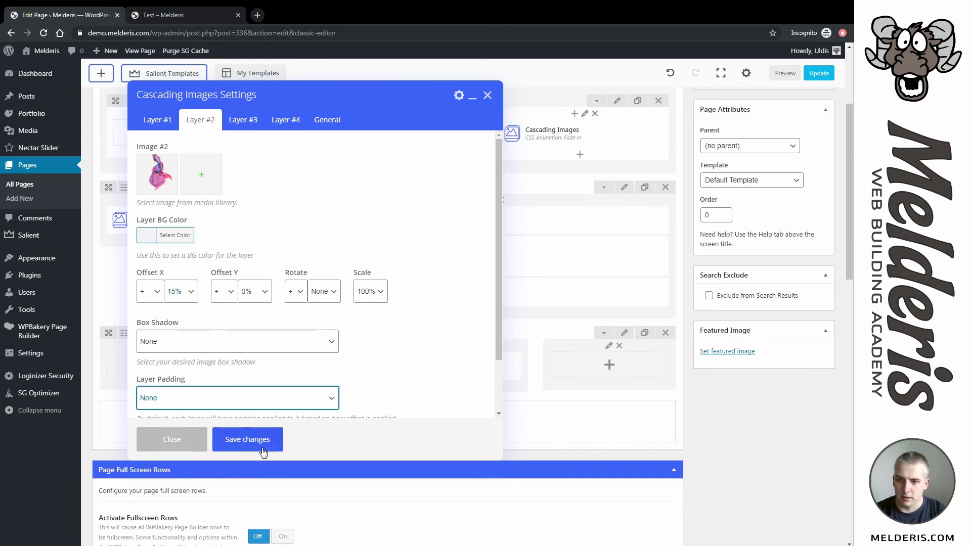
pyautogui.click(232, 444)
# - Preview the page and check the offset fish's position and parallax movement in the underwater row
pyautogui.click(785, 73)
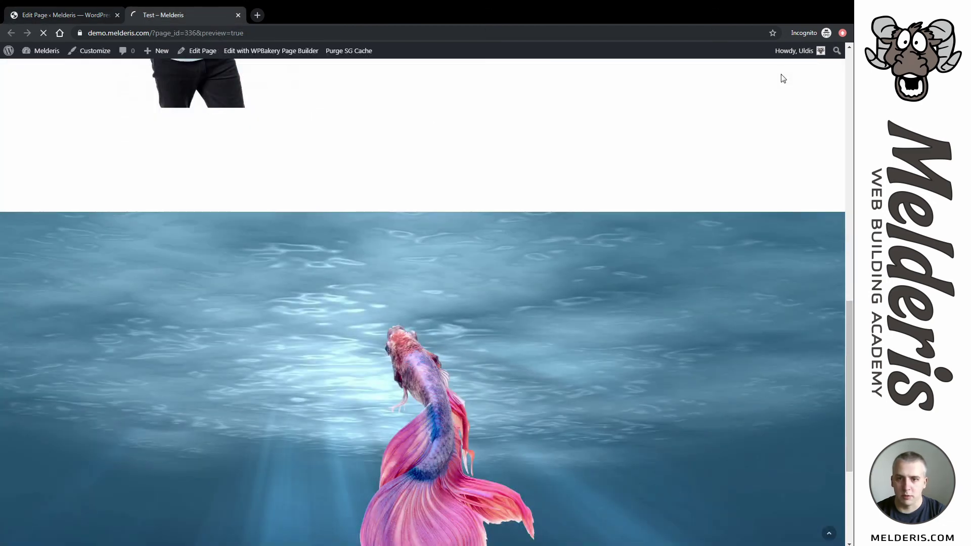
pyautogui.scroll(-8, 430, 167)
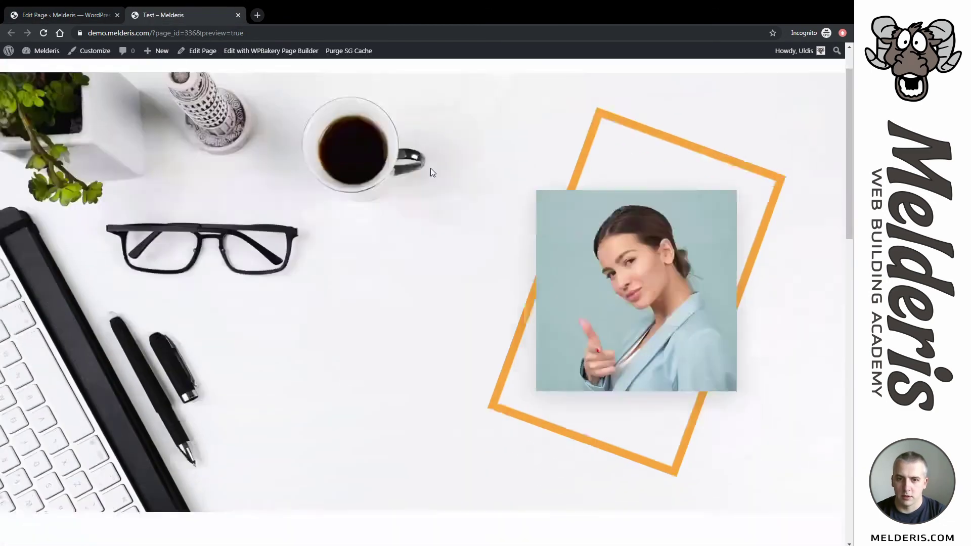
pyautogui.scroll(-9, 432, 173)
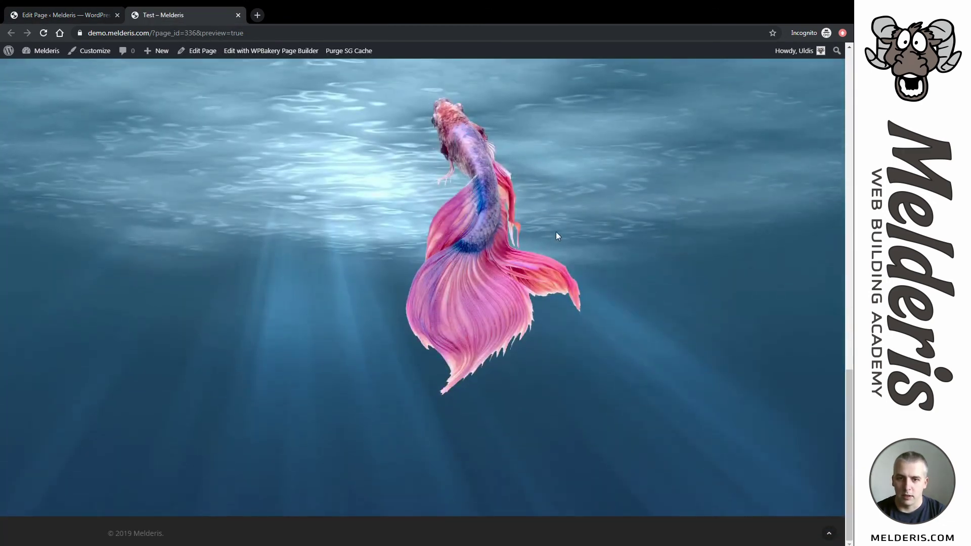
pyautogui.scroll(2, 408, 290)
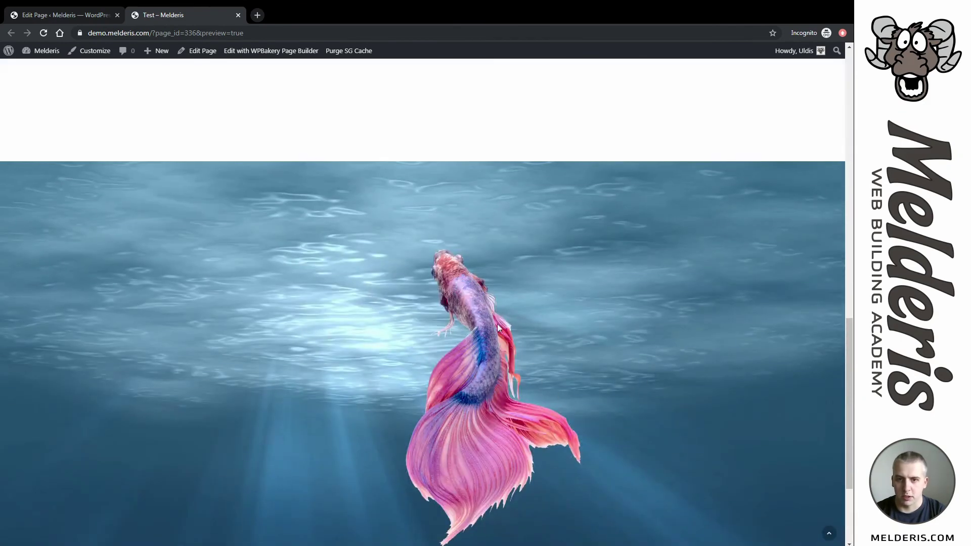
pyautogui.scroll(4, 571, 326)
pyautogui.scroll(-5, 571, 324)
pyautogui.scroll(3, 570, 324)
pyautogui.scroll(-4, 569, 323)
pyautogui.scroll(4, 569, 323)
pyautogui.scroll(-5, 568, 324)
pyautogui.scroll(4, 569, 324)
pyautogui.scroll(-4, 569, 324)
pyautogui.scroll(3, 508, 324)
pyautogui.scroll(-3, 507, 323)
pyautogui.scroll(5, 505, 322)
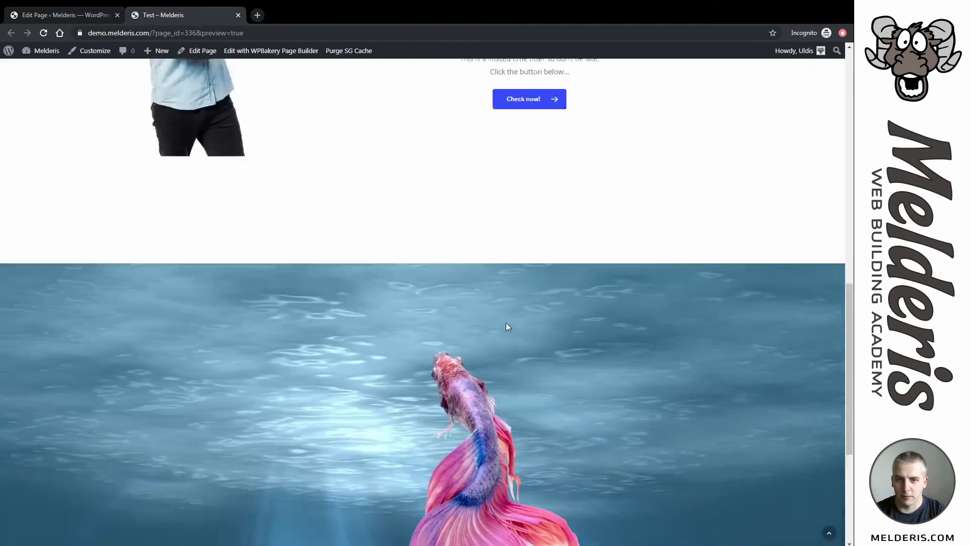
pyautogui.scroll(-3, 507, 326)
# - Return to the page editor, set the Layer #1 background color of the third row's Cascading Images to transparent again, and save
pyautogui.click(49, 18)
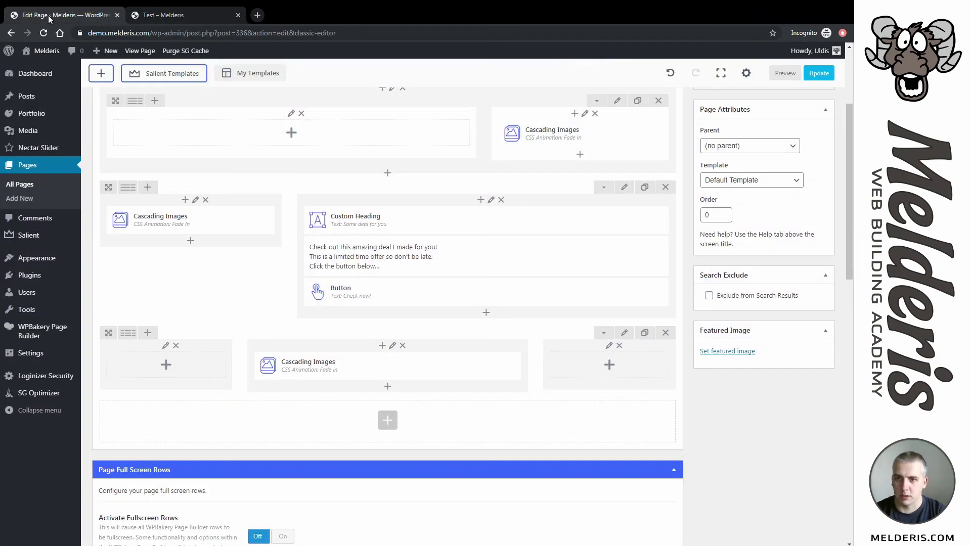
pyautogui.click(409, 366)
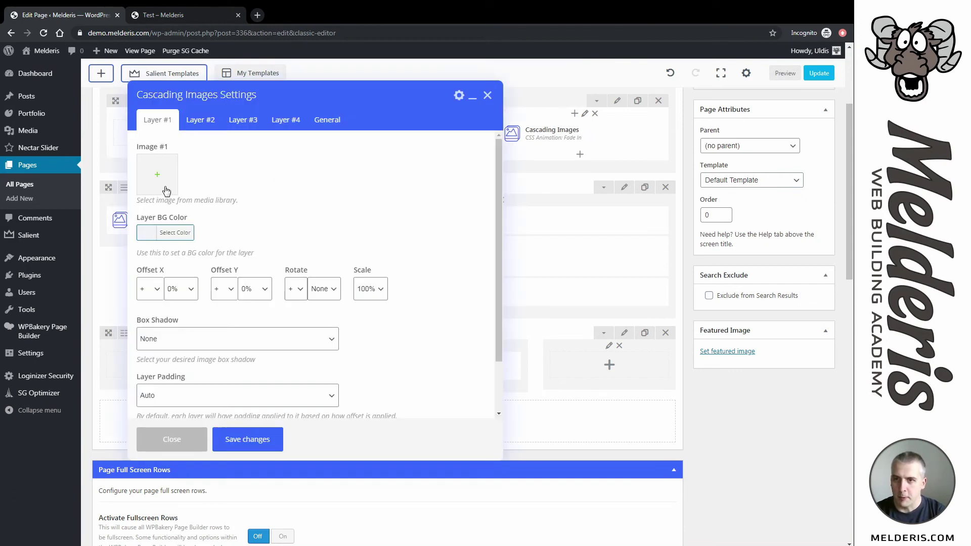
pyautogui.click(173, 233)
pyautogui.write('tra')
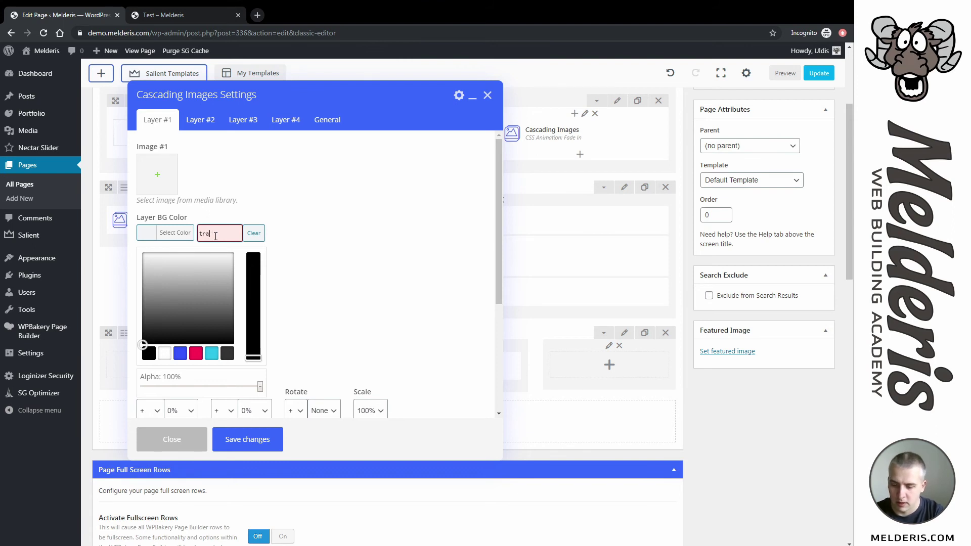
pyautogui.write('nsparent')
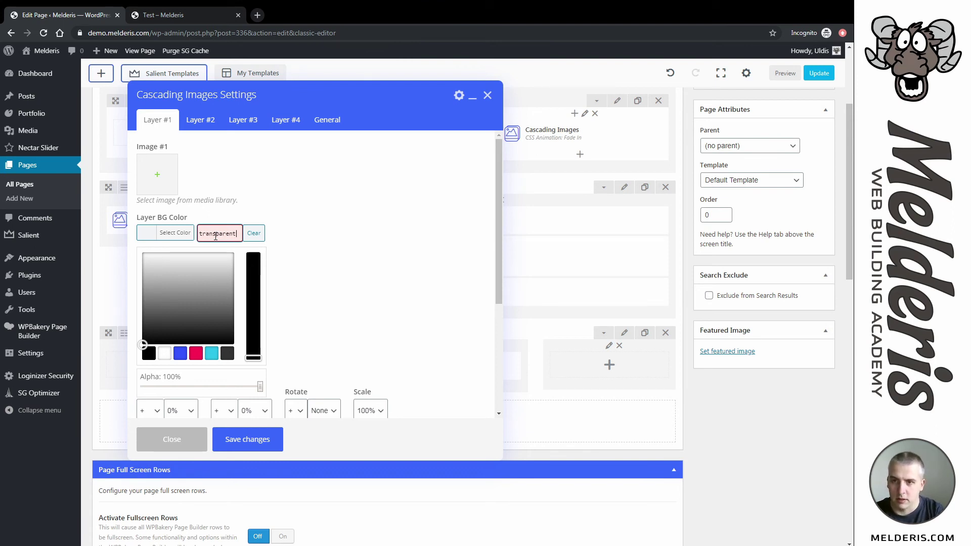
pyautogui.click(246, 440)
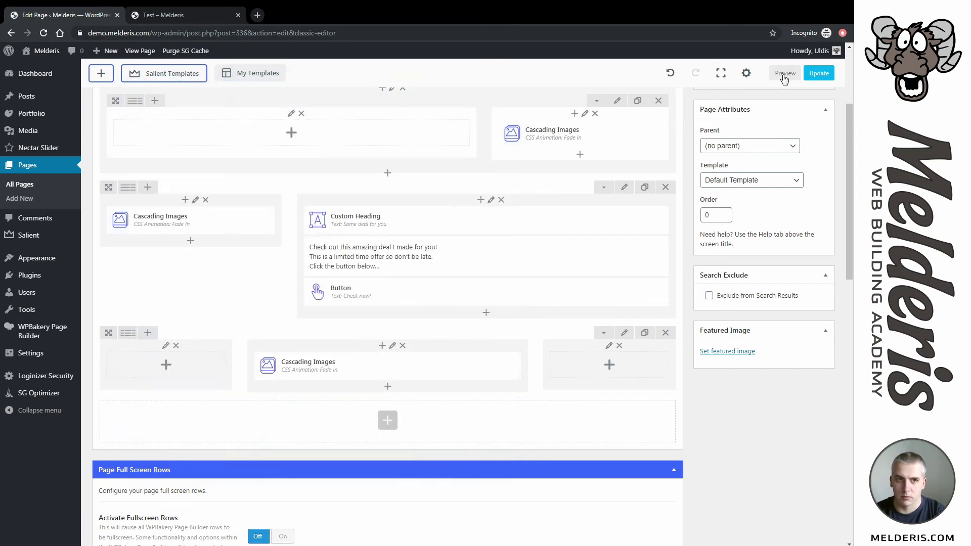
# - Preview the page and check the fish's parallax effect with the transparent first layer
pyautogui.click(783, 74)
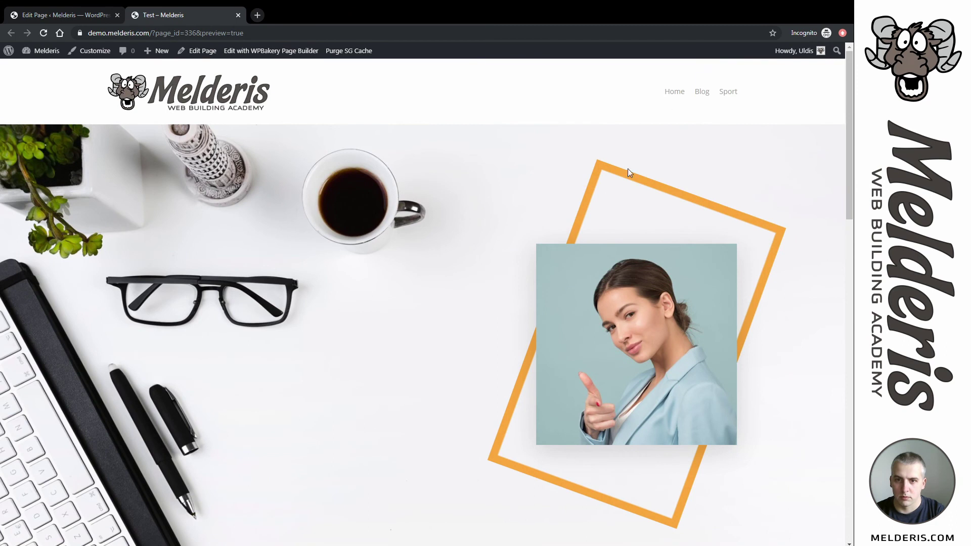
pyautogui.scroll(-15, 595, 219)
pyautogui.scroll(5, 595, 219)
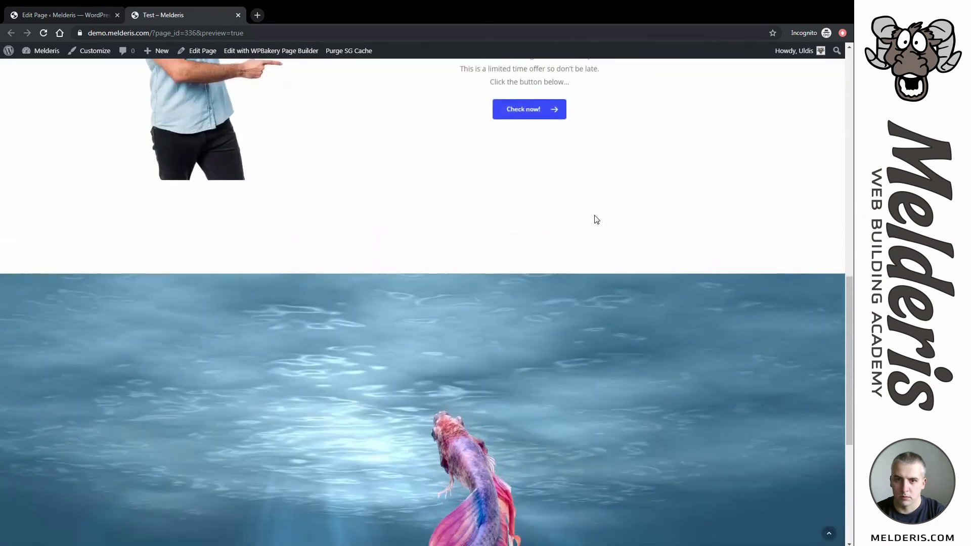
pyautogui.scroll(-5, 596, 218)
pyautogui.scroll(10, 594, 216)
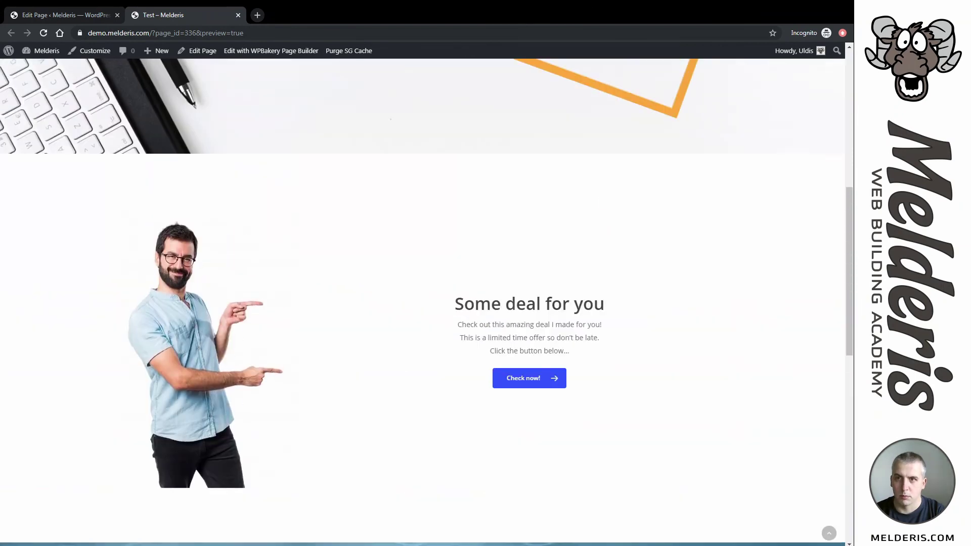
# - Return to the page editor and set fish.png as the Layer #3 image of the third row's Cascading Images
pyautogui.click(83, 16)
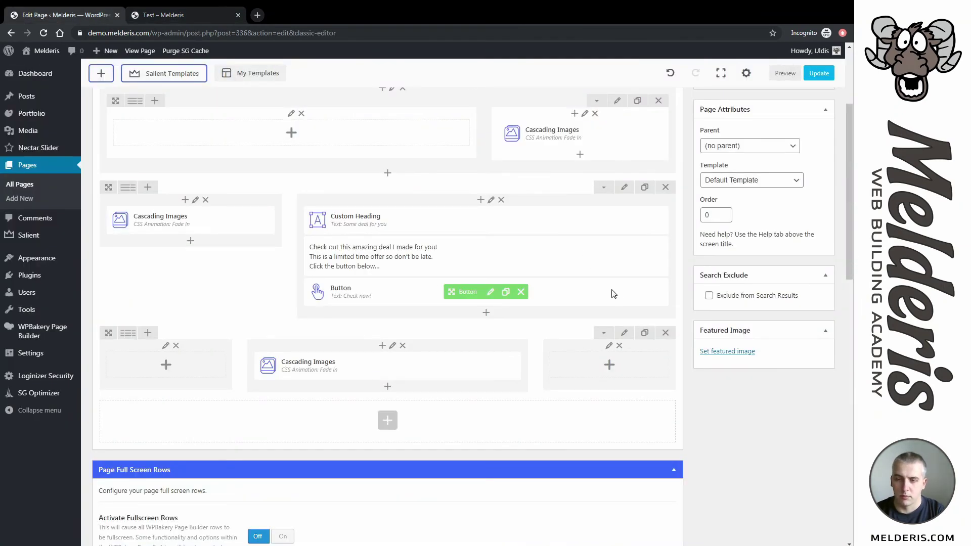
pyautogui.click(404, 367)
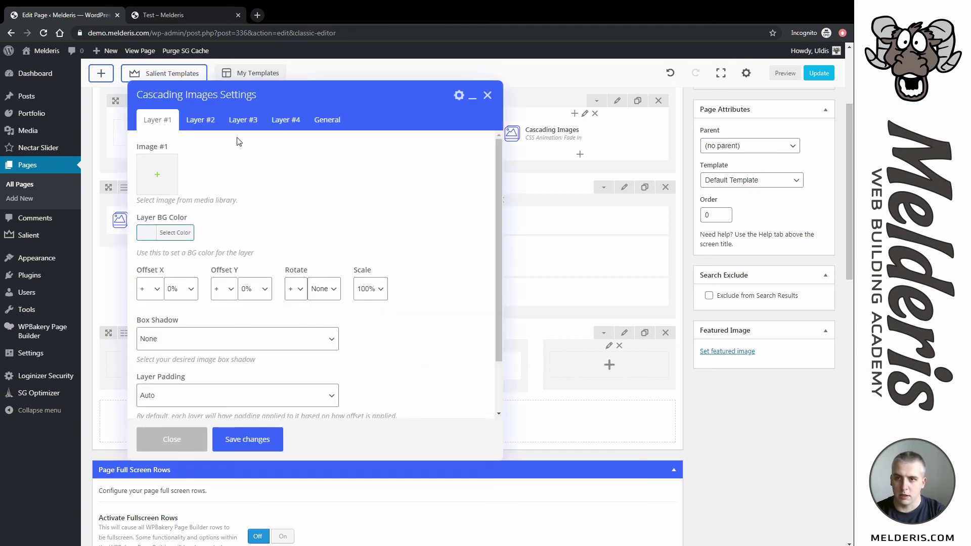
pyautogui.click(245, 123)
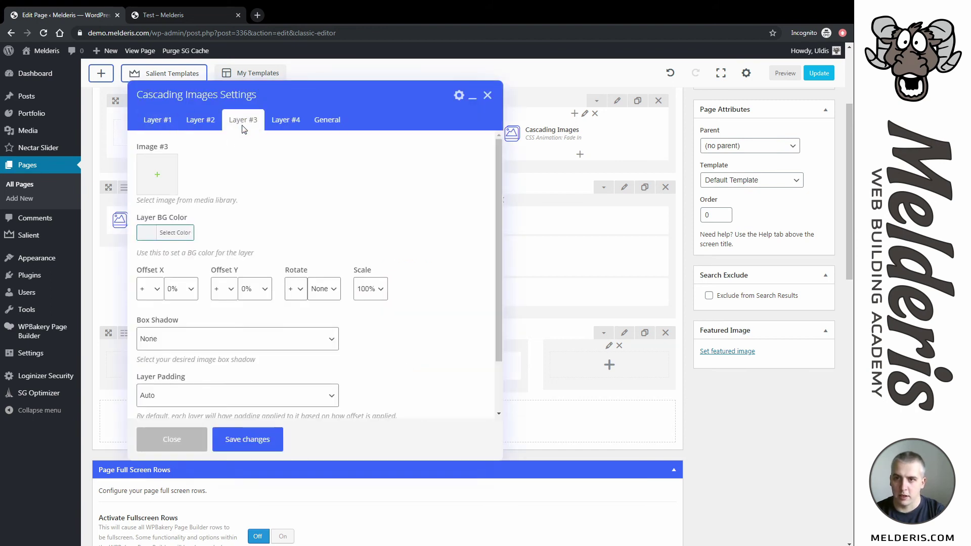
pyautogui.click(159, 179)
pyautogui.click(286, 181)
pyautogui.click(799, 518)
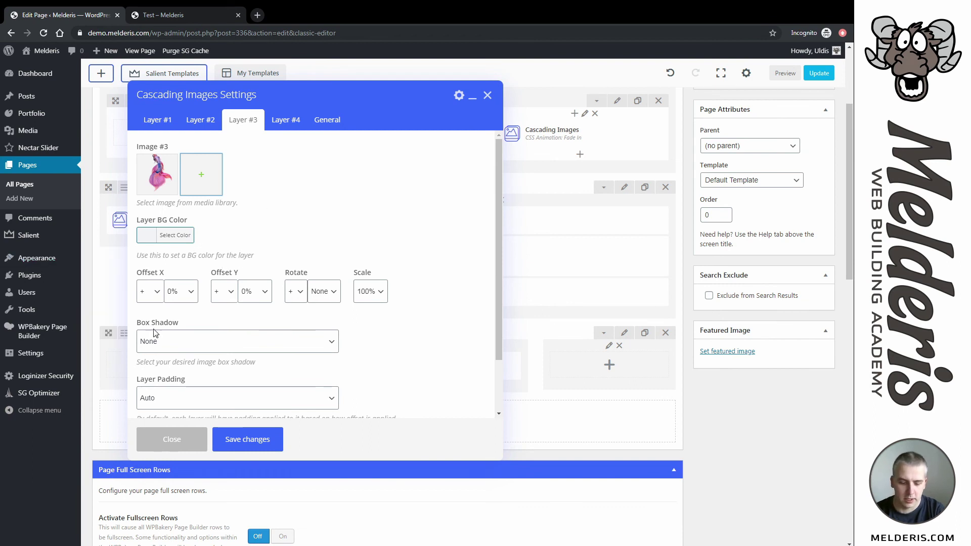
# - Set the Layer #3 fish to Offset X -100%, Offset Y +100% and Rotate +20°, and save the Cascading Images changes
pyautogui.click(146, 291)
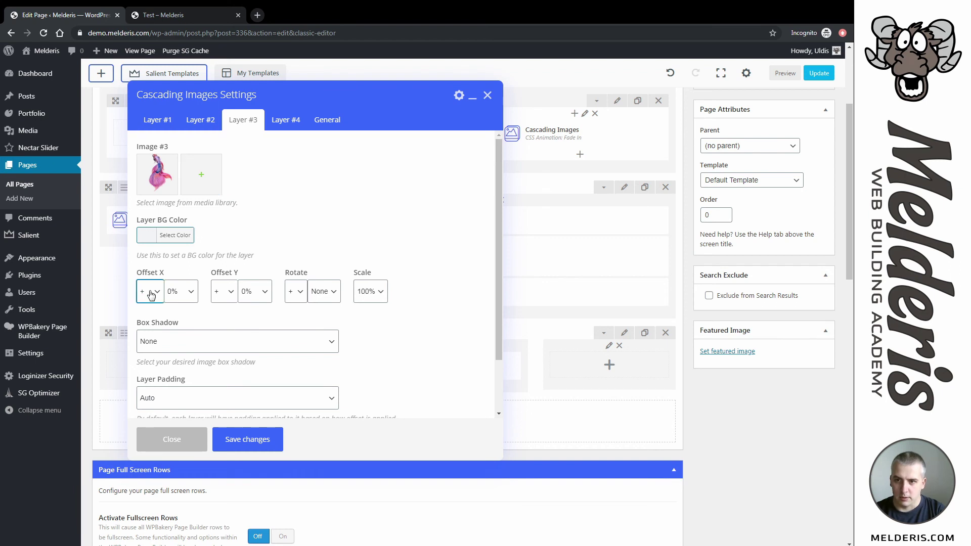
pyautogui.click(180, 299)
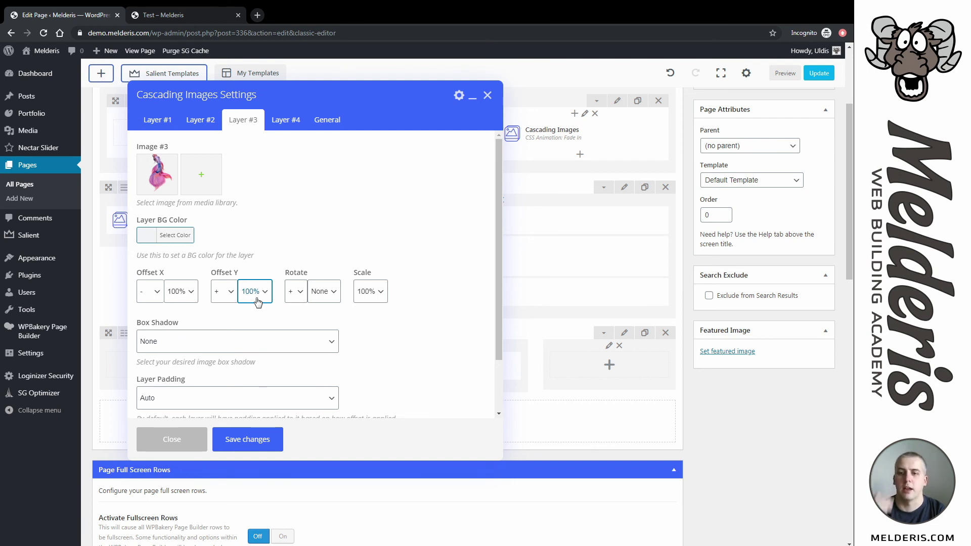
pyautogui.click(322, 291)
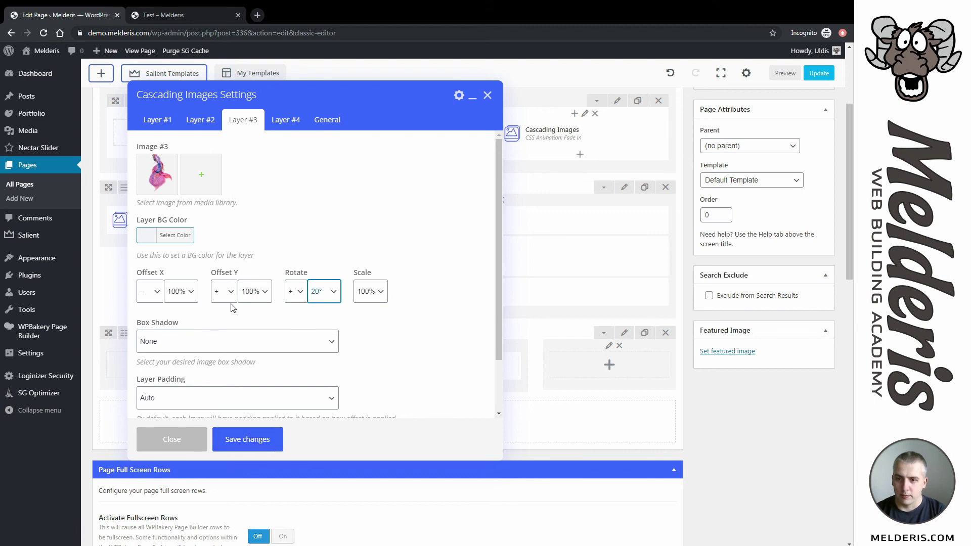
pyautogui.click(245, 439)
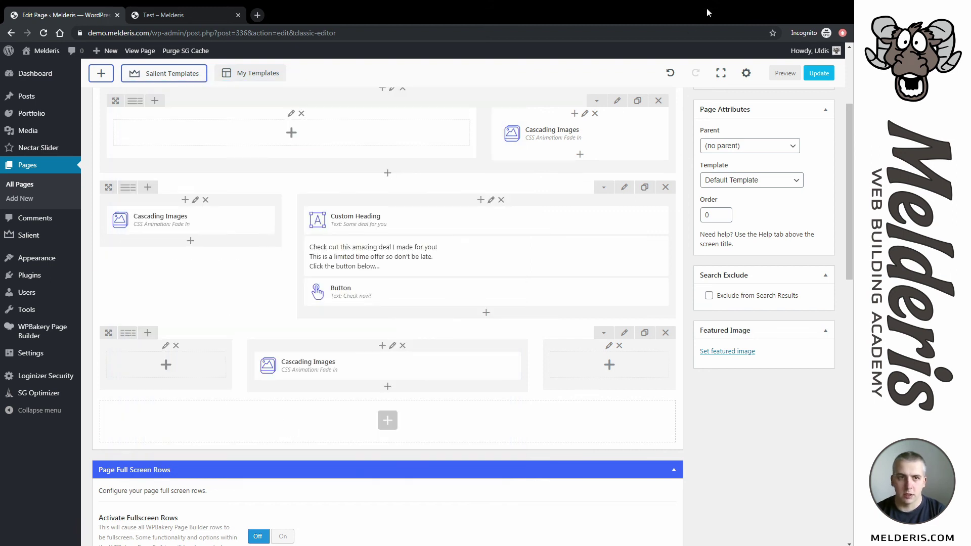
# - Preview the page and examine how the two fish layers are placed and move with parallax in the underwater row
pyautogui.click(785, 74)
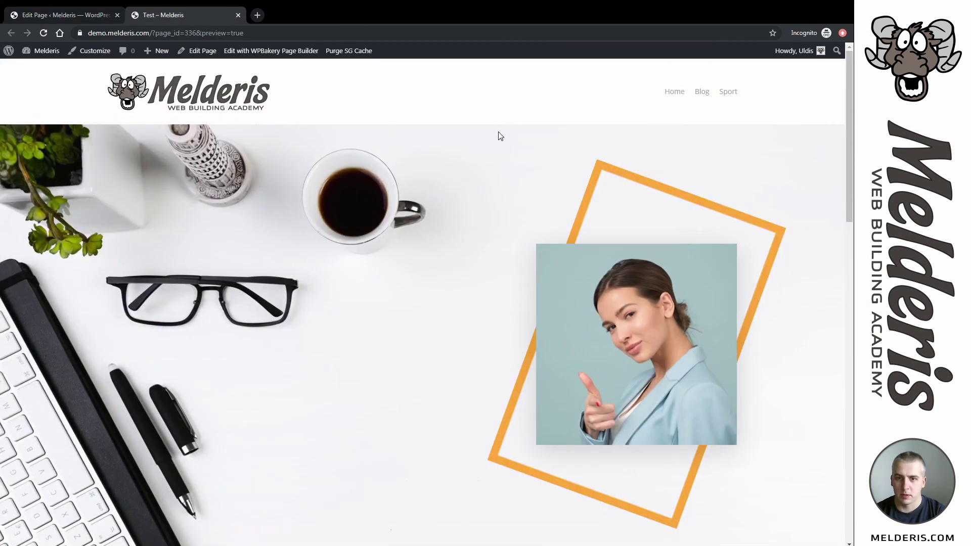
pyautogui.scroll(-15, 498, 136)
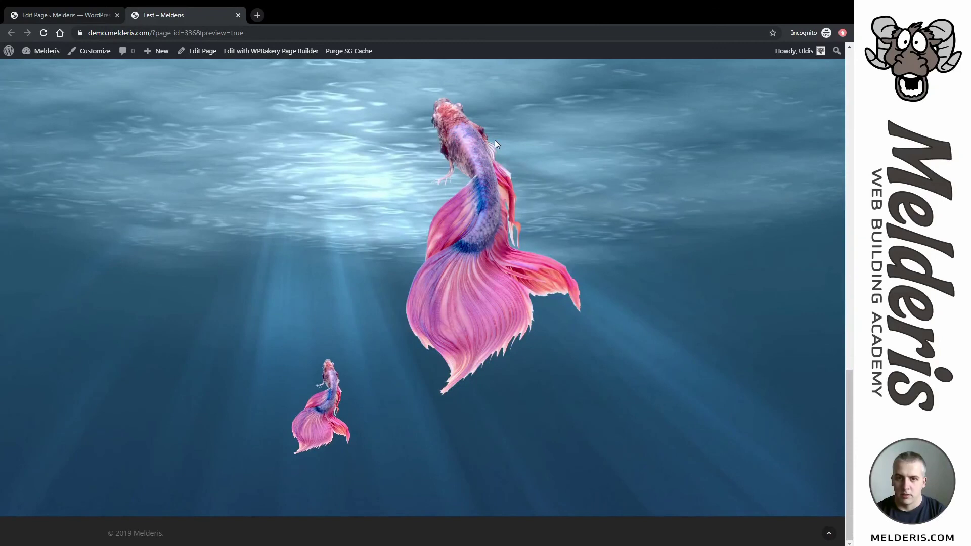
pyautogui.scroll(6, 511, 213)
pyautogui.scroll(-6, 516, 207)
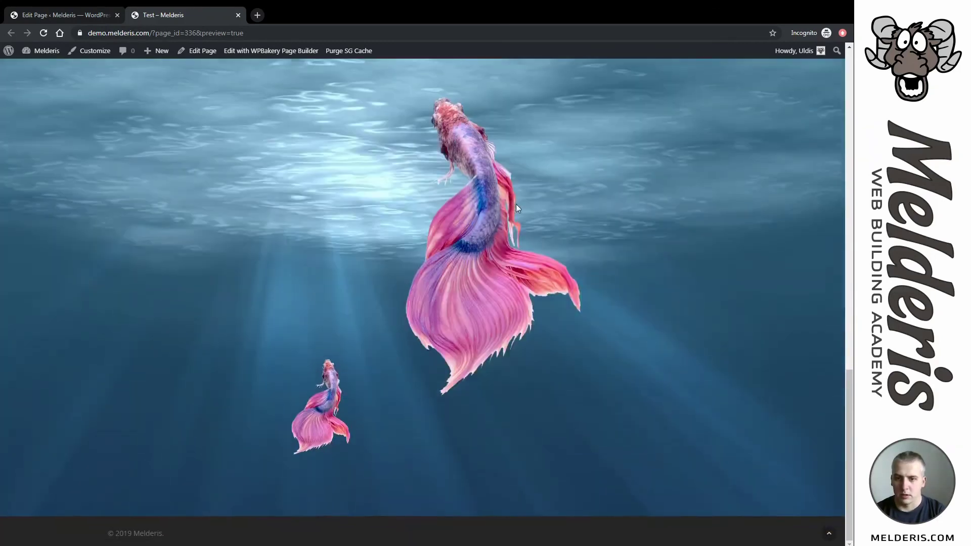
pyautogui.scroll(4, 516, 205)
pyautogui.scroll(-2, 516, 204)
pyautogui.scroll(1, 515, 204)
pyautogui.scroll(-3, 515, 203)
pyautogui.scroll(4, 452, 257)
pyautogui.scroll(-4, 460, 242)
pyautogui.scroll(1, 337, 403)
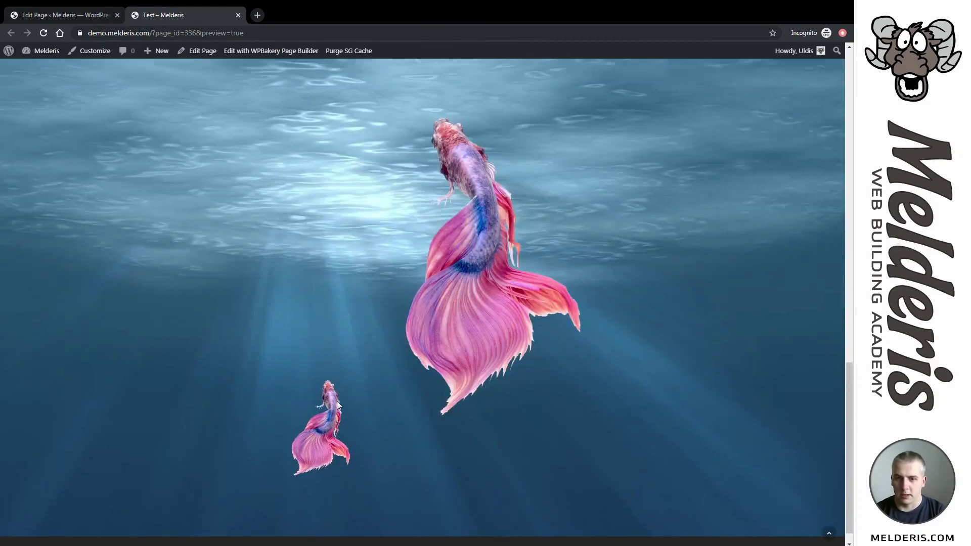
pyautogui.scroll(1, 334, 394)
pyautogui.scroll(-1, 323, 410)
pyautogui.scroll(2, 318, 425)
pyautogui.scroll(-1, 332, 414)
pyautogui.scroll(2, 371, 396)
pyautogui.scroll(-1, 434, 189)
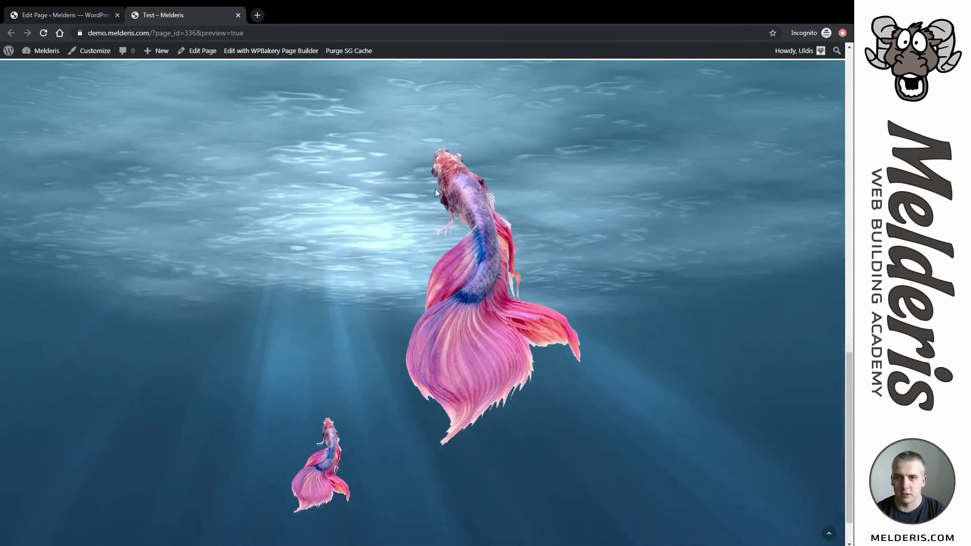
pyautogui.scroll(7, 435, 189)
pyautogui.scroll(-4, 392, 323)
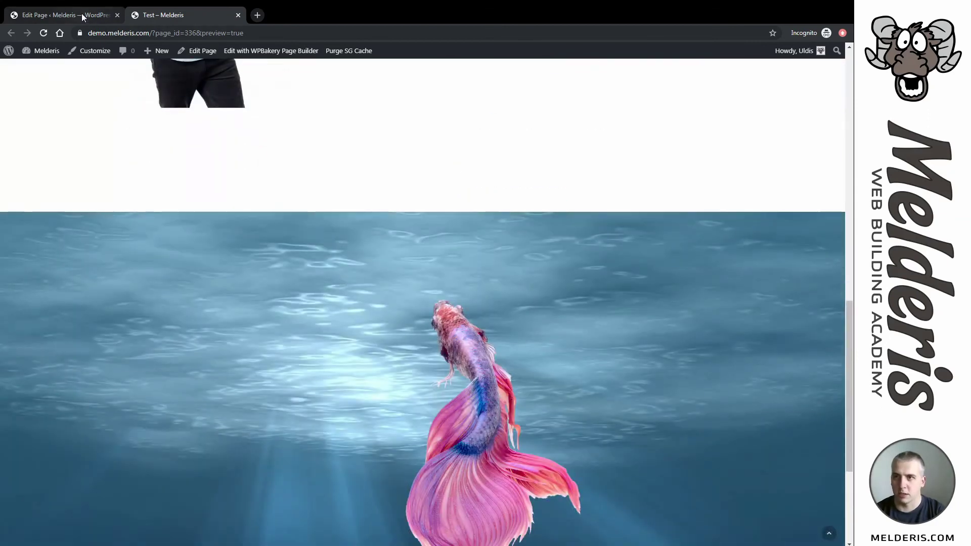
# - Return to the page editor and set the Layer #2 scale of the third row's Cascading Images to 110%
pyautogui.click(83, 16)
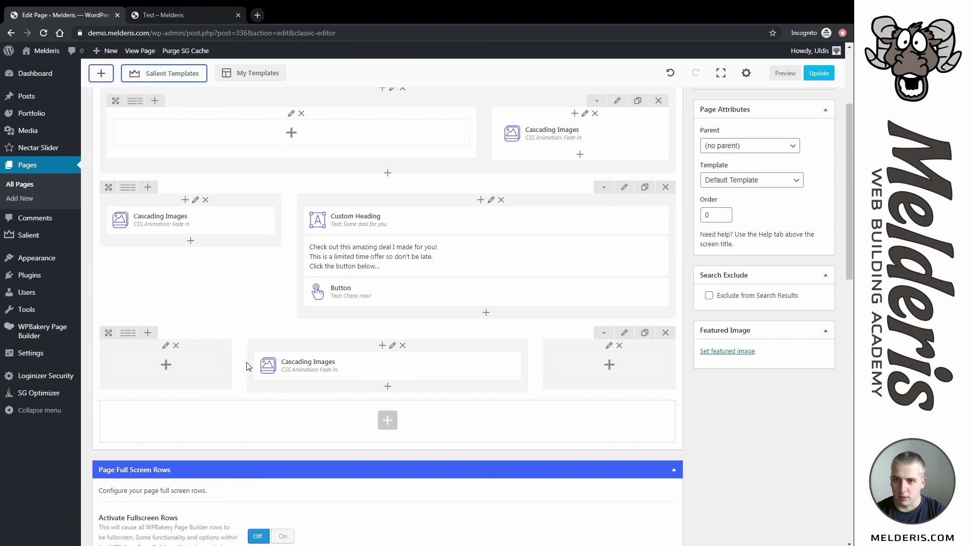
pyautogui.click(405, 365)
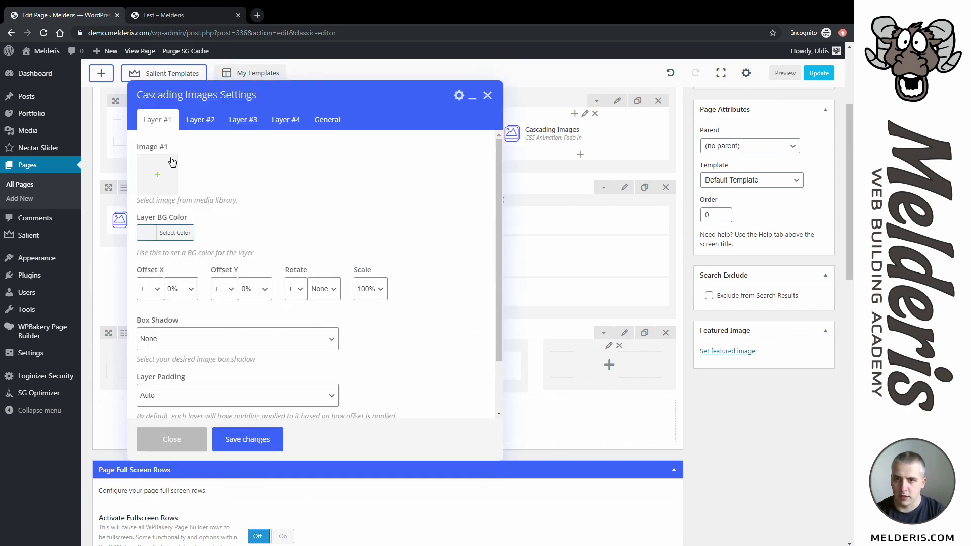
pyautogui.click(200, 119)
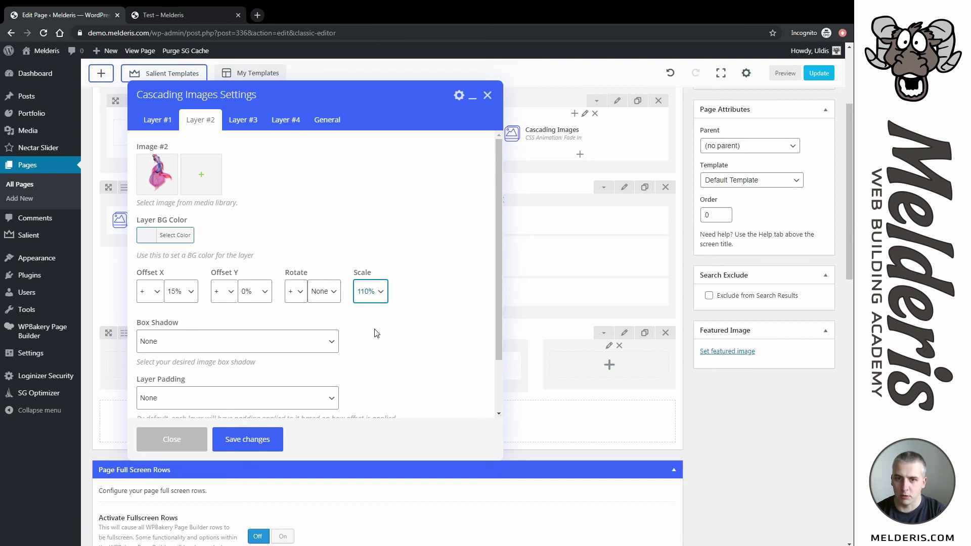
# - Set the Layer #1 background color of the third row's Cascading Images to transparent and save the changes
pyautogui.click(155, 120)
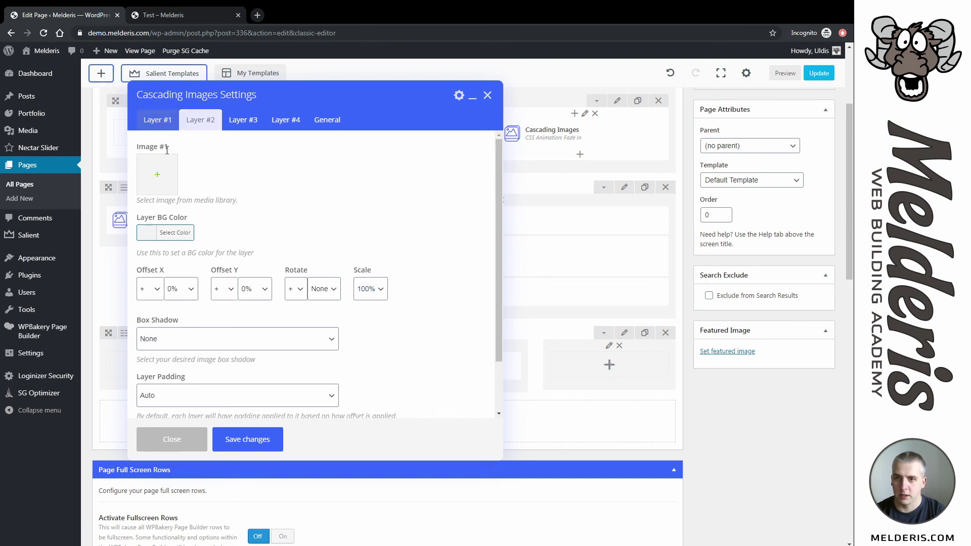
pyautogui.click(172, 233)
pyautogui.click(225, 237)
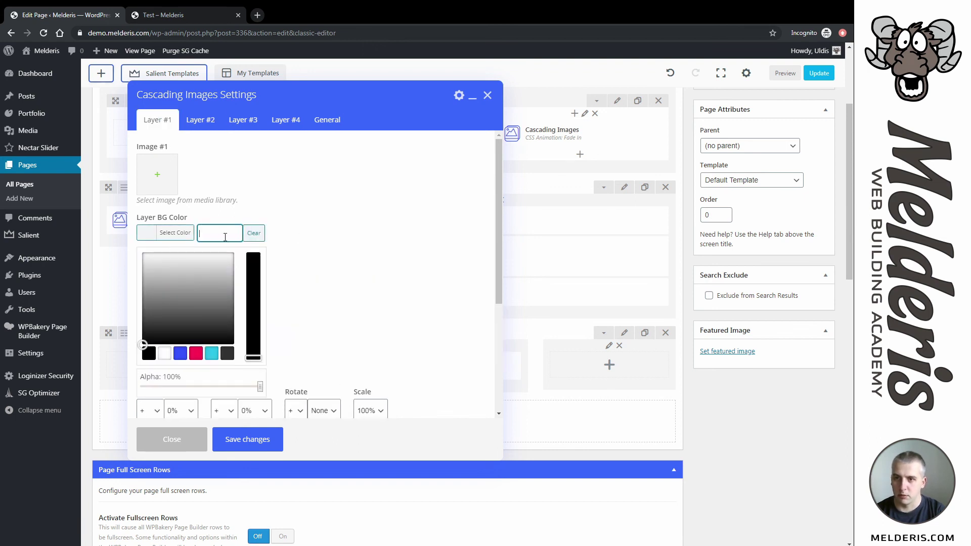
pyautogui.write('transpare')
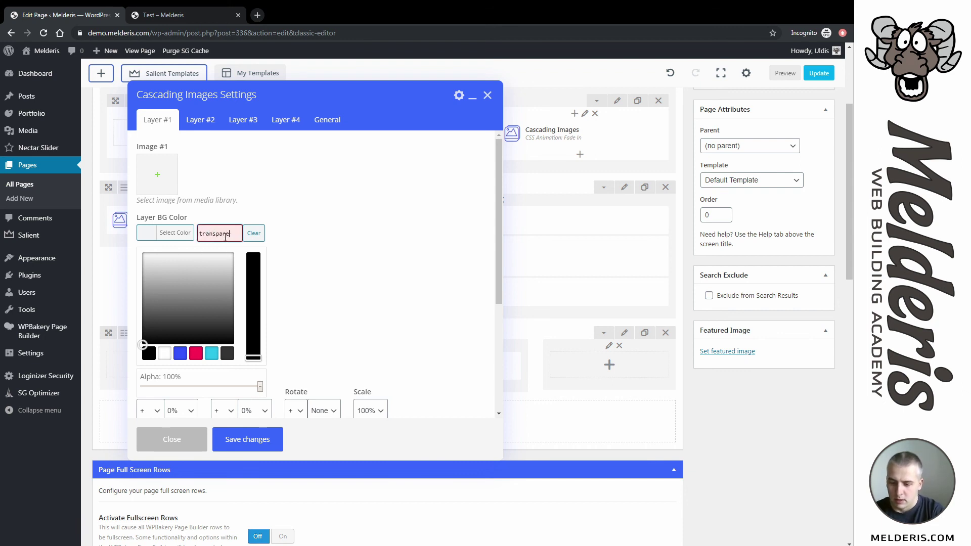
pyautogui.write('nt')
pyautogui.click(239, 439)
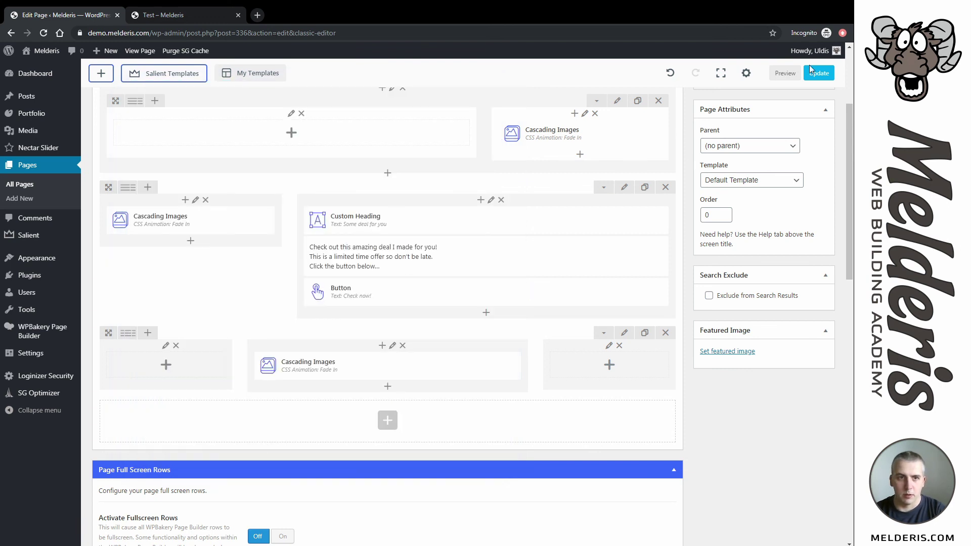
# - Preview the page and check the enlarged fish and the parallax effects across all rows
pyautogui.click(783, 74)
pyautogui.scroll(-15, 545, 223)
pyautogui.scroll(-5, 545, 223)
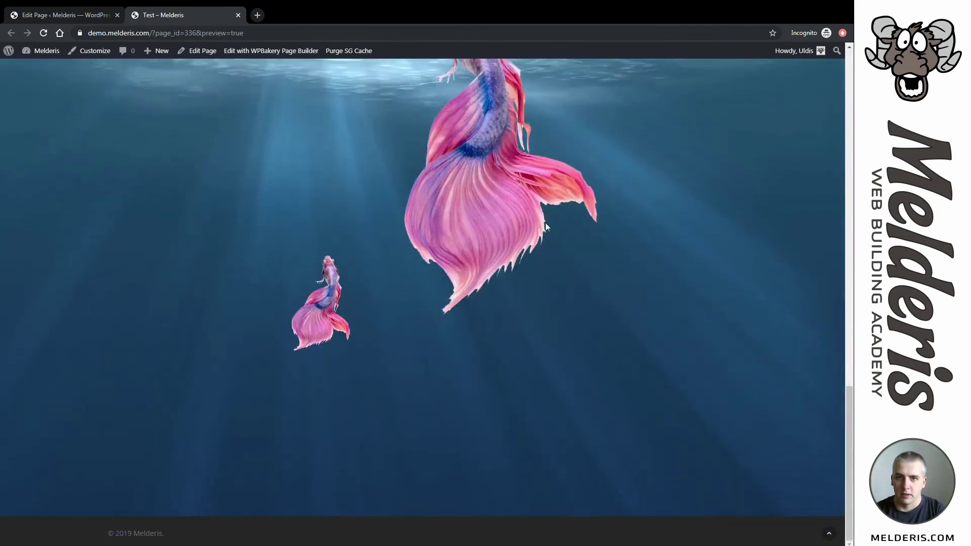
pyautogui.scroll(12, 545, 222)
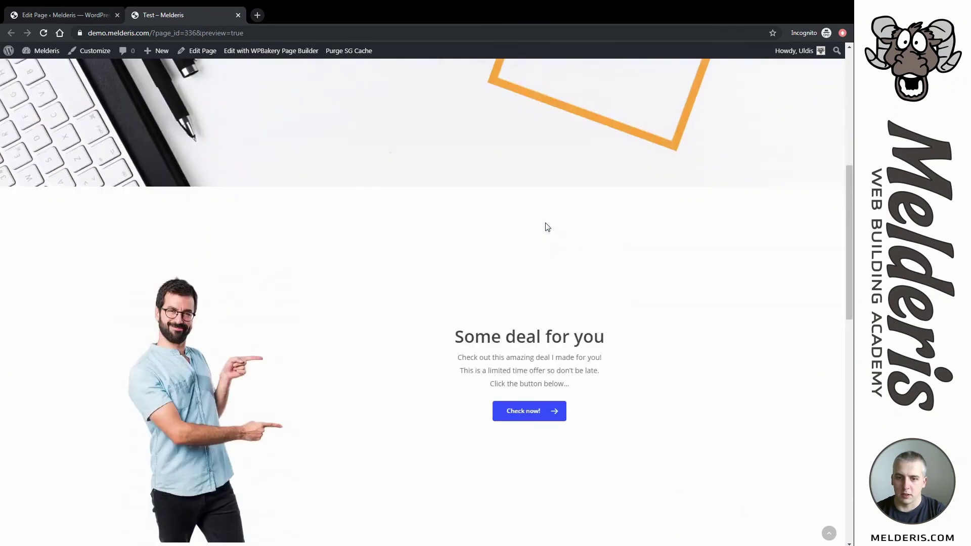
pyautogui.scroll(-10, 545, 225)
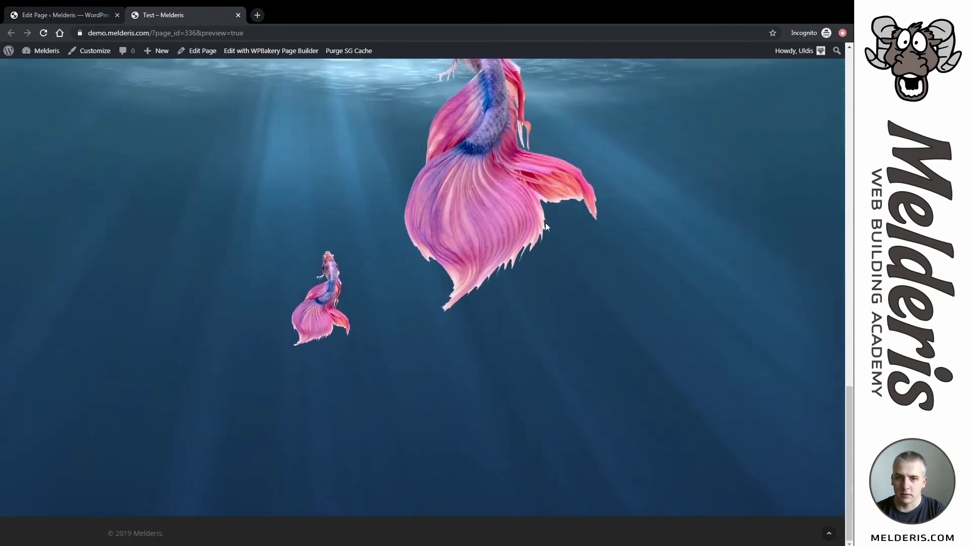
pyautogui.scroll(10, 545, 223)
pyautogui.scroll(-10, 546, 225)
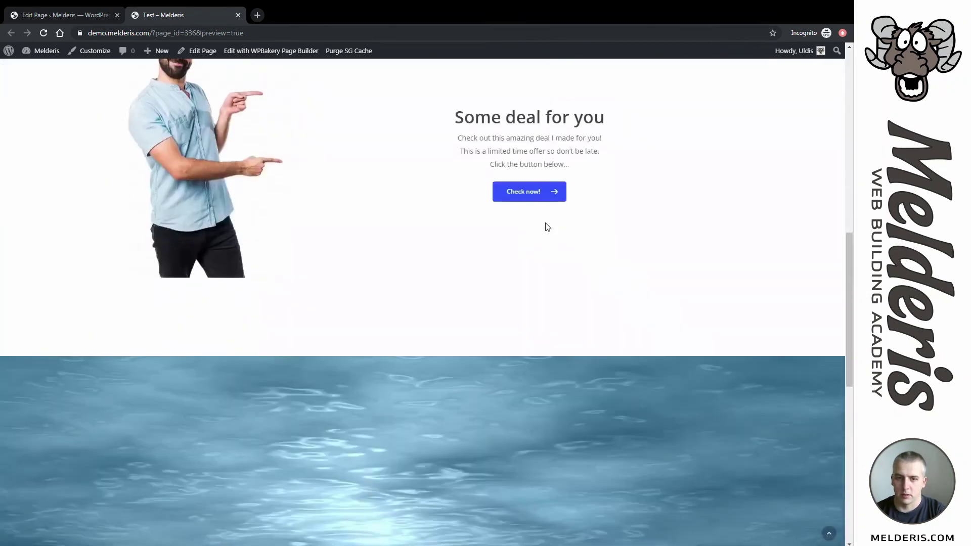
pyautogui.scroll(15, 439, 324)
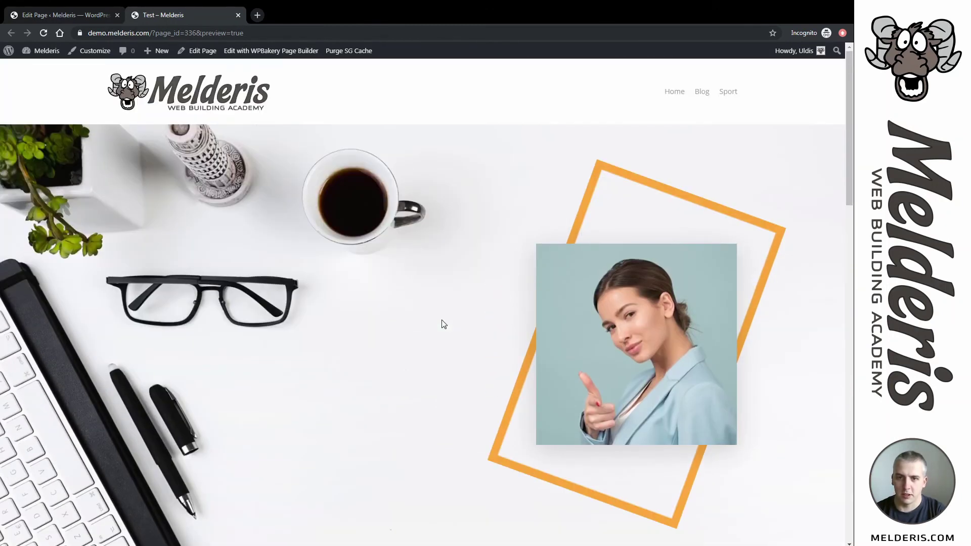
pyautogui.scroll(-8, 443, 324)
pyautogui.scroll(-8, 442, 320)
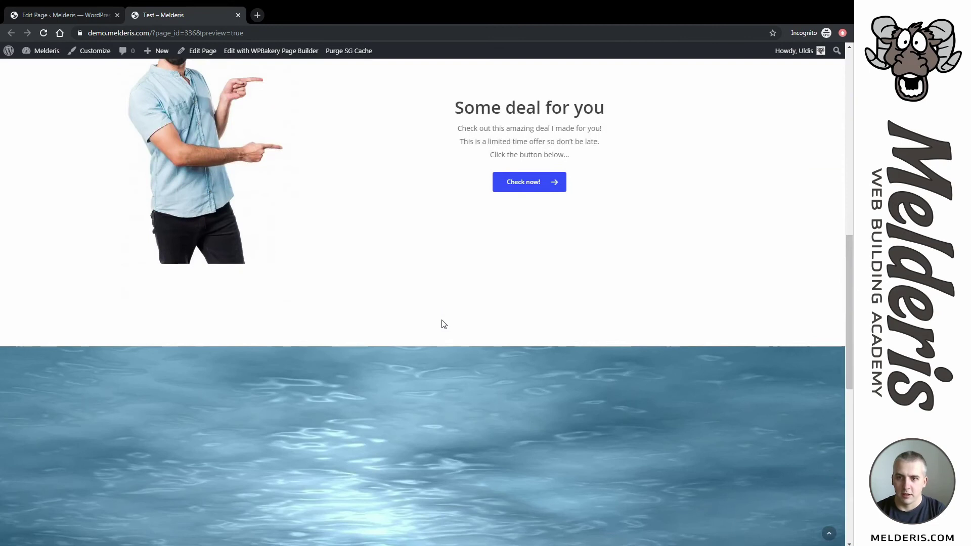
pyautogui.scroll(15, 443, 310)
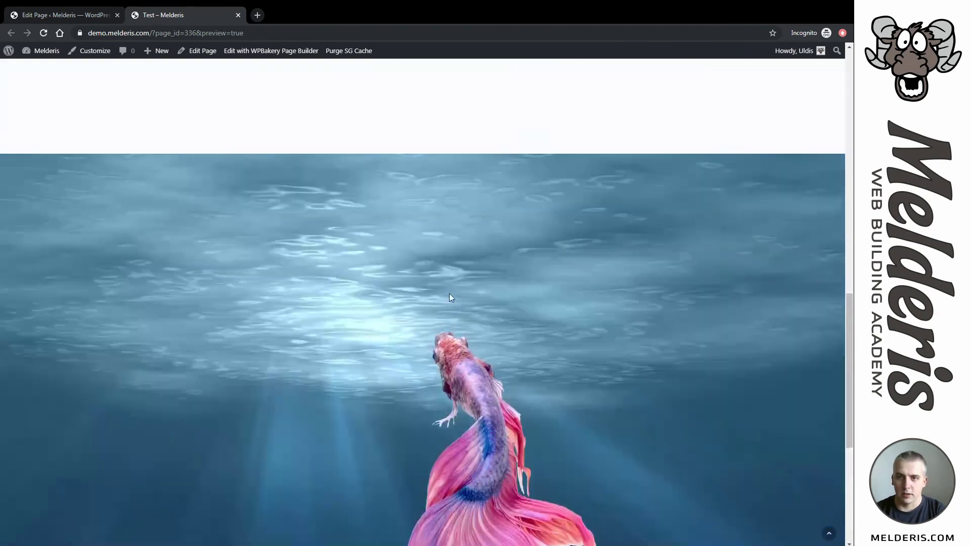
pyautogui.scroll(-15, 450, 297)
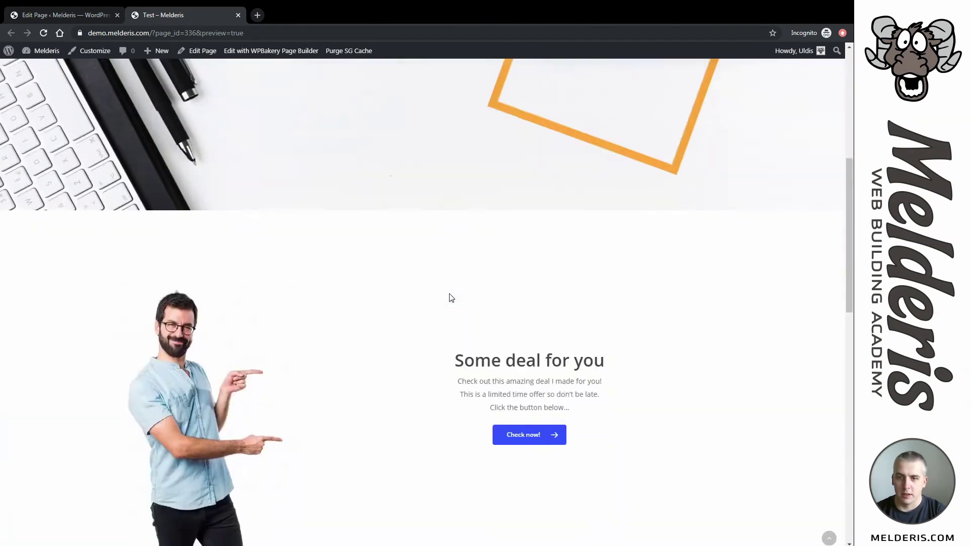